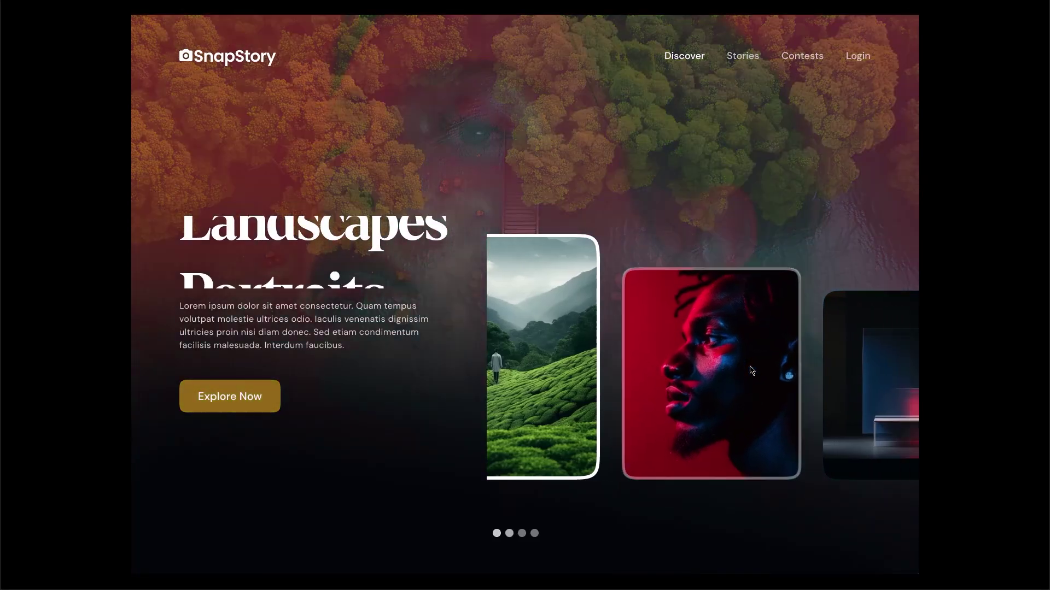
Step: Preview the finished SnapStory slider by swiping through its Landscapes, Portraits, Abstracts and Sports cards
click(783, 361)
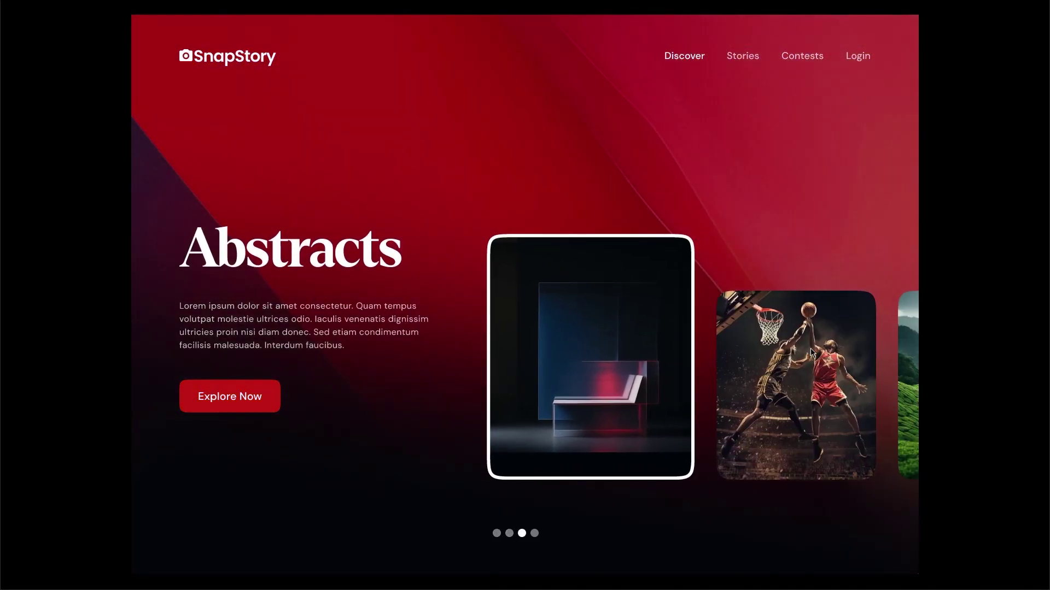
click(783, 361)
drag(579, 378, 709, 385)
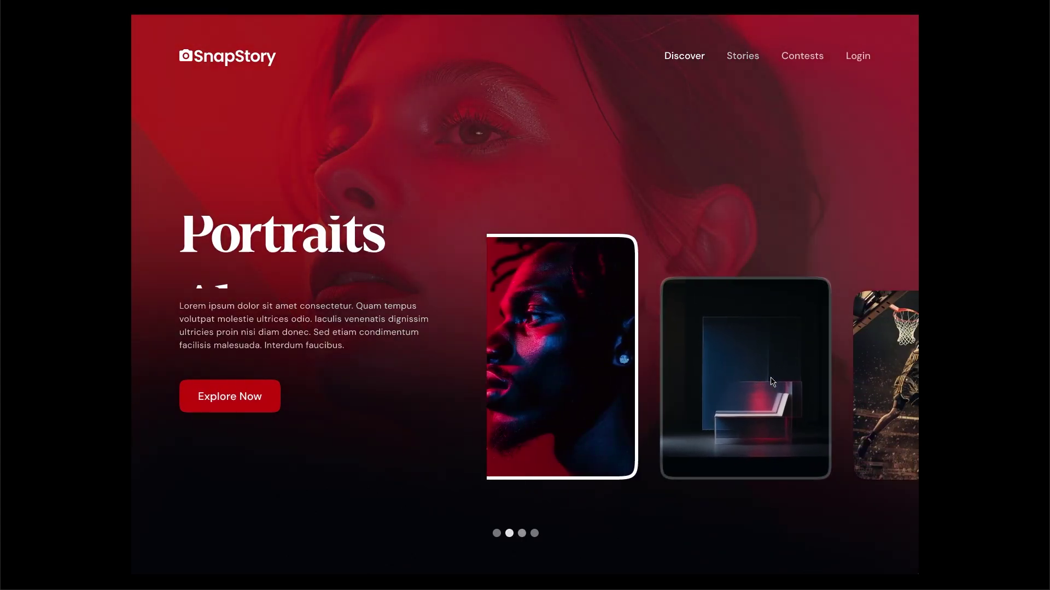
click(772, 381)
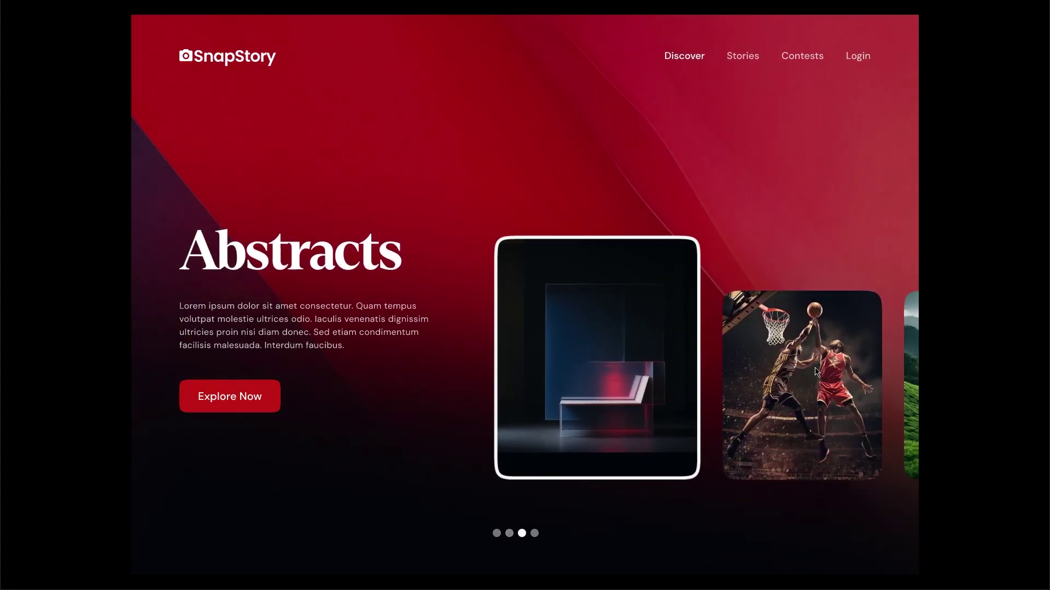
click(831, 362)
click(832, 362)
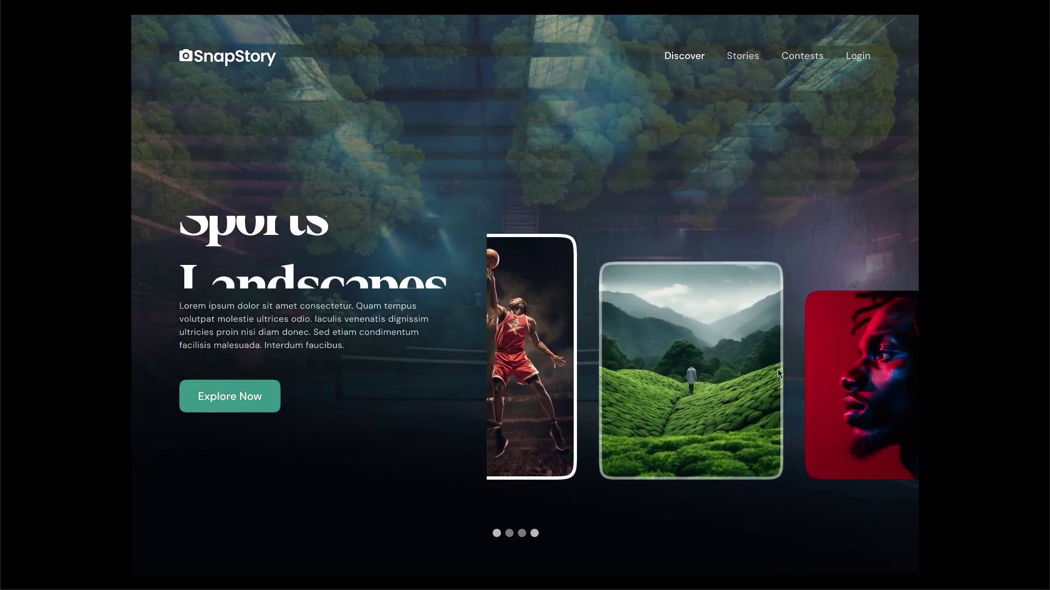
click(810, 371)
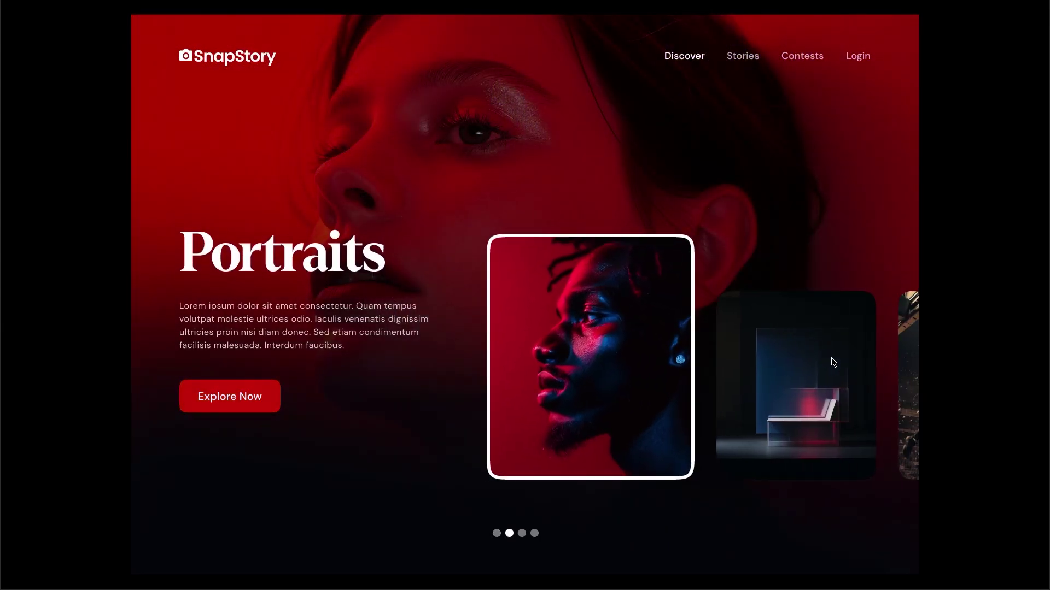
click(806, 368)
click(815, 364)
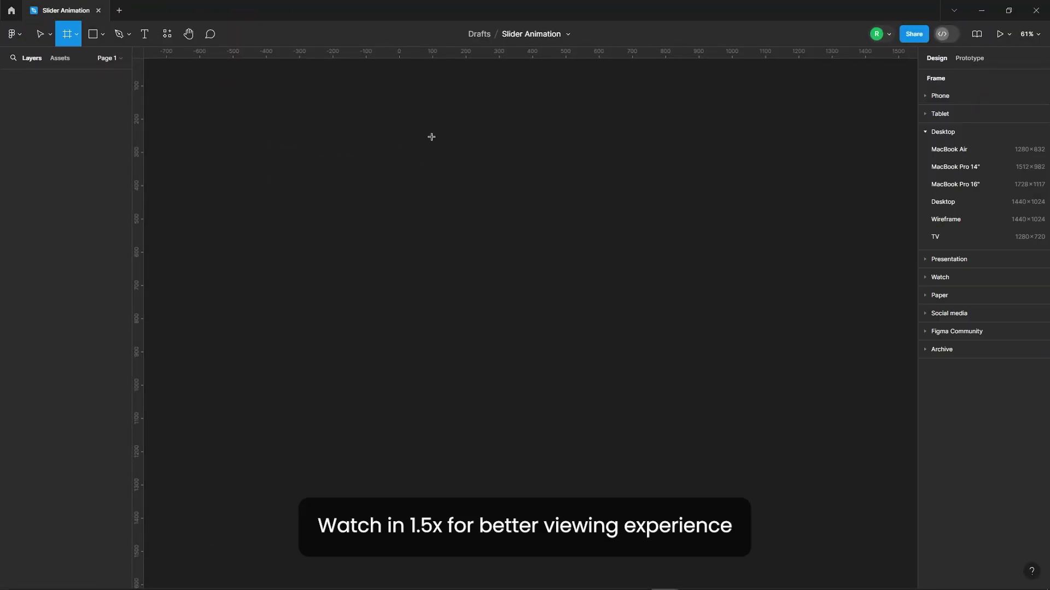
Step: Create a 1440 × 1024 Desktop frame and cover it with a rectangle of the same size
click(945, 202)
click(443, 129)
click(89, 35)
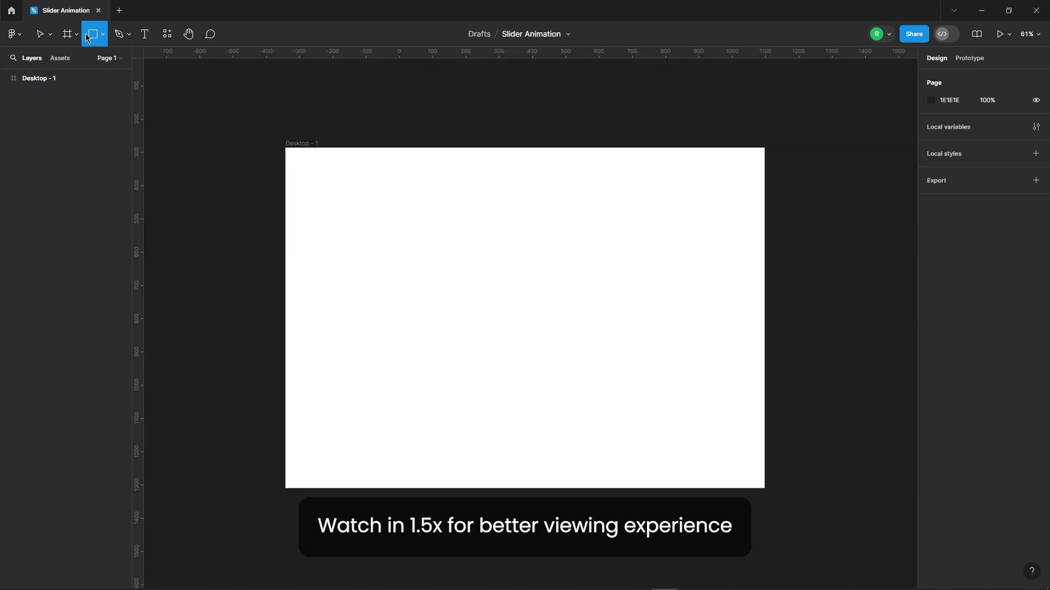
drag(298, 157, 764, 491)
drag(300, 201, 284, 212)
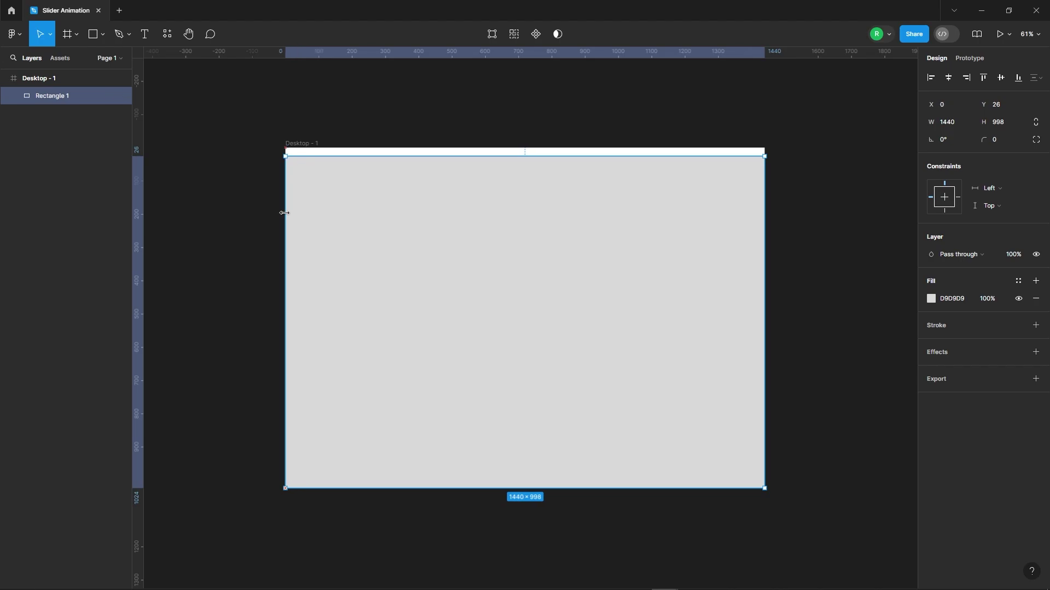
drag(431, 156, 443, 144)
Step: Run the Lummi plugin and search its photos for "nature"
click(160, 31)
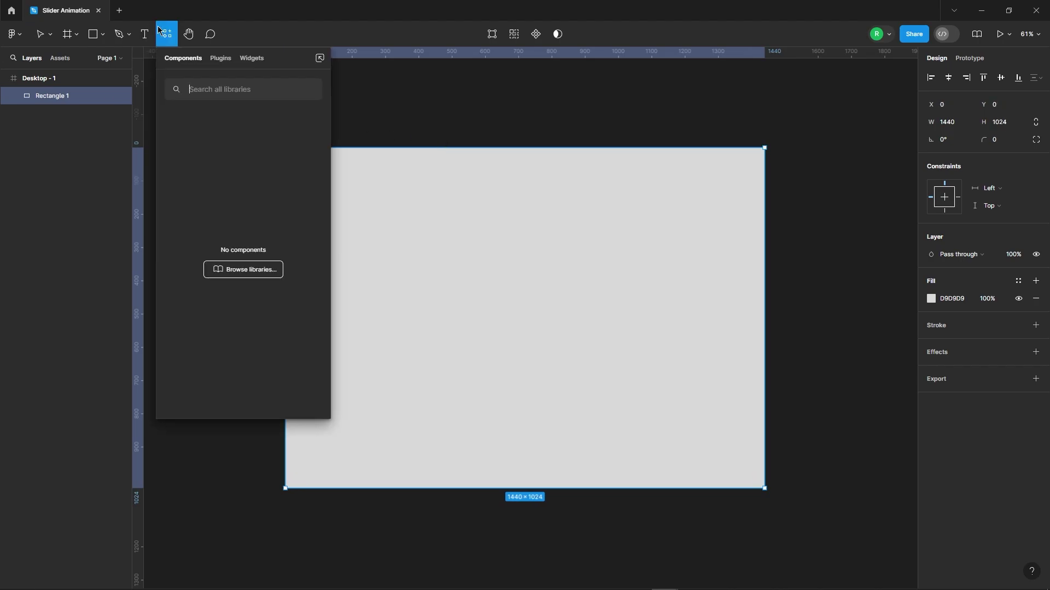
click(220, 58)
click(219, 158)
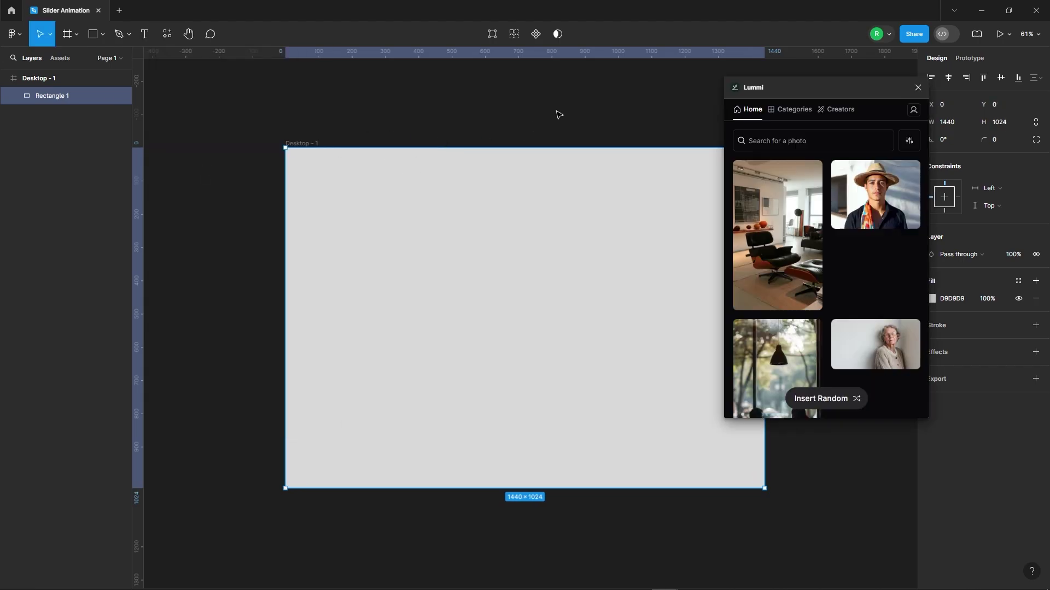
click(802, 139)
click(755, 198)
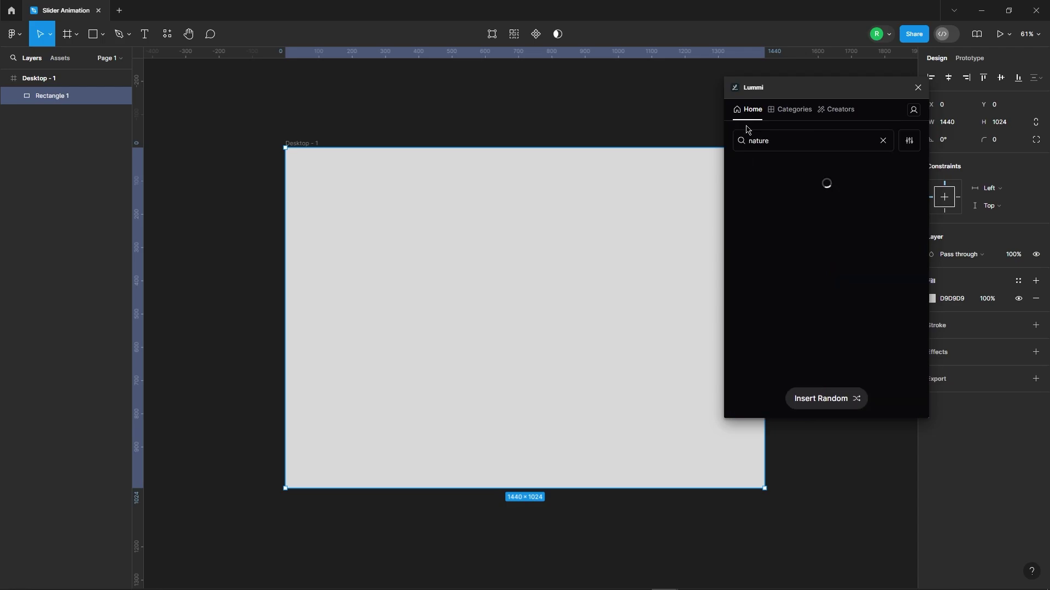
Step: Fill the rectangle with the photo of the pier in turquoise water below green trees, and close the plugin
scroll(771, 291, down, 3)
scroll(771, 292, down, 3)
scroll(768, 287, up, 2)
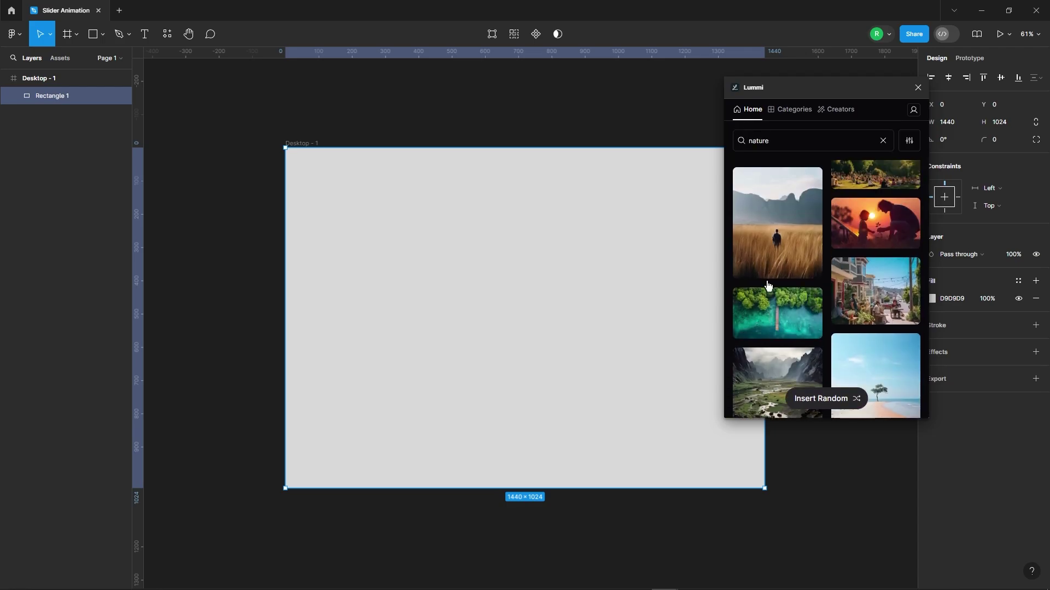
click(772, 309)
click(918, 87)
click(463, 112)
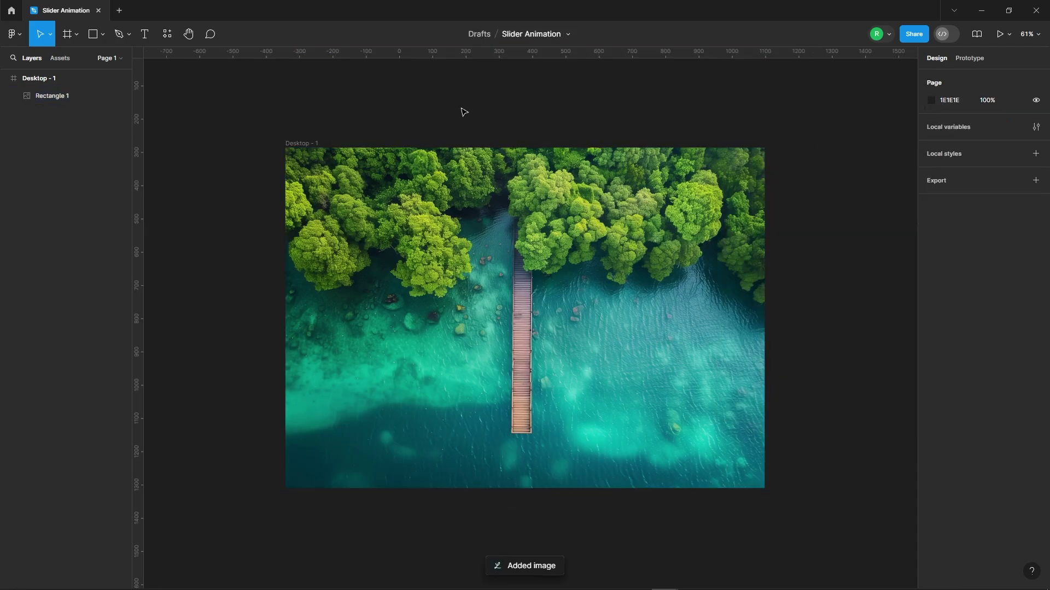
Step: Enlarge the photo rectangle proportionally from its centre to about 1648 × 1172 so it extends beyond the frame
scroll(399, 257, down, 1)
double_click(388, 280)
scroll(386, 281, down, 1)
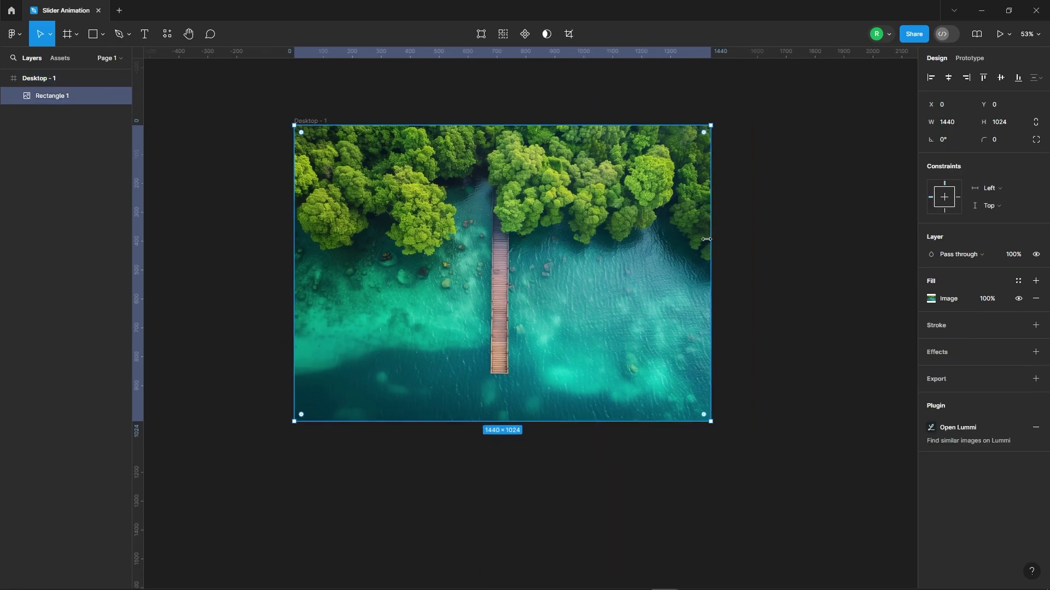
drag(707, 239, 741, 221)
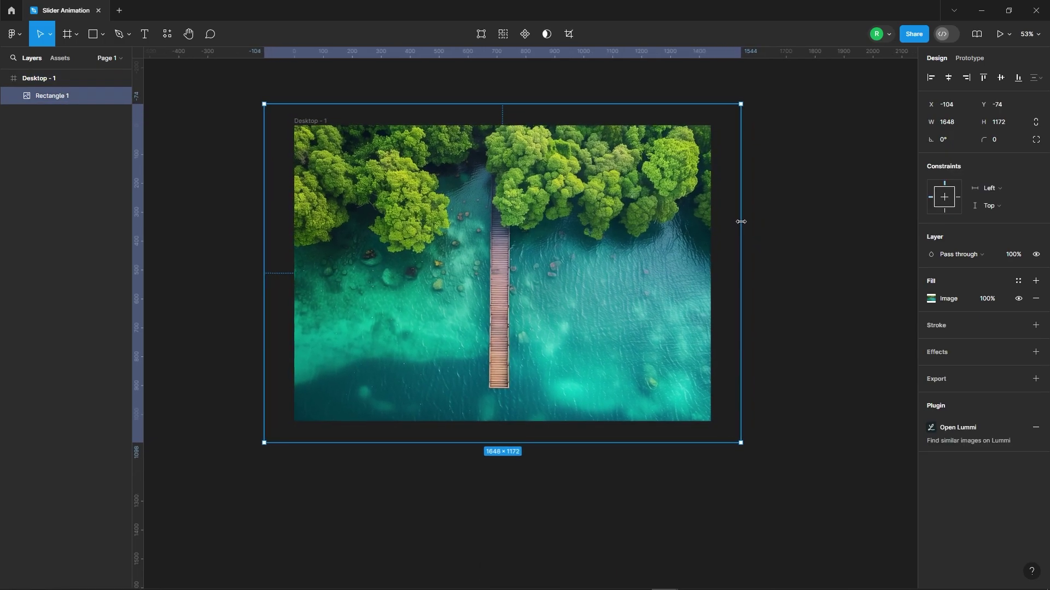
click(811, 237)
Step: Draw a 1440 × 1024 rectangle over the whole frame and fill it with colour 05060A
key(r)
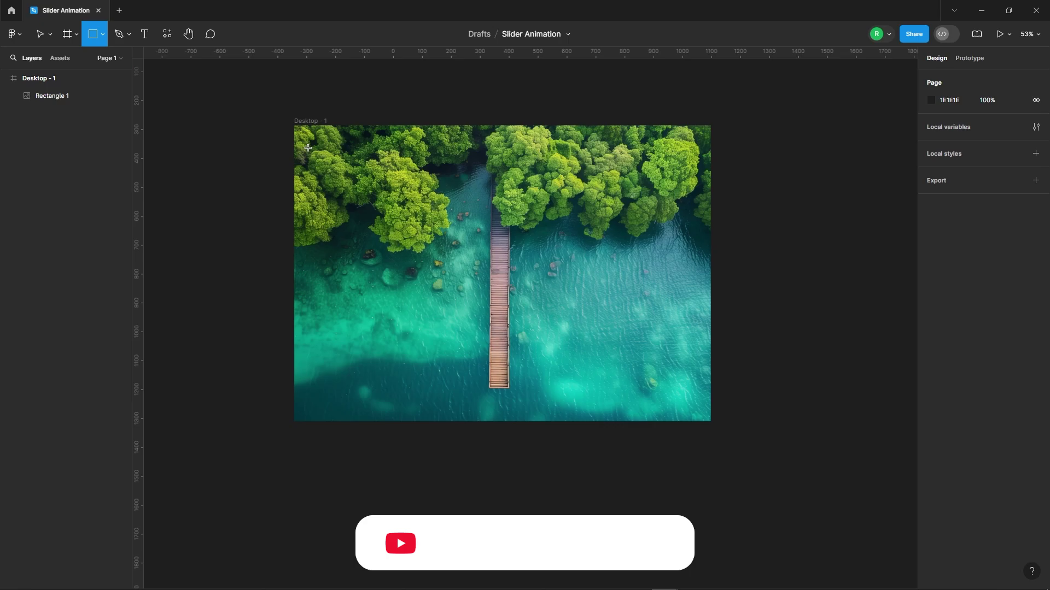
mouse_move(308, 148)
mouse_down()
mouse_move(722, 418)
mouse_move(710, 421)
mouse_up()
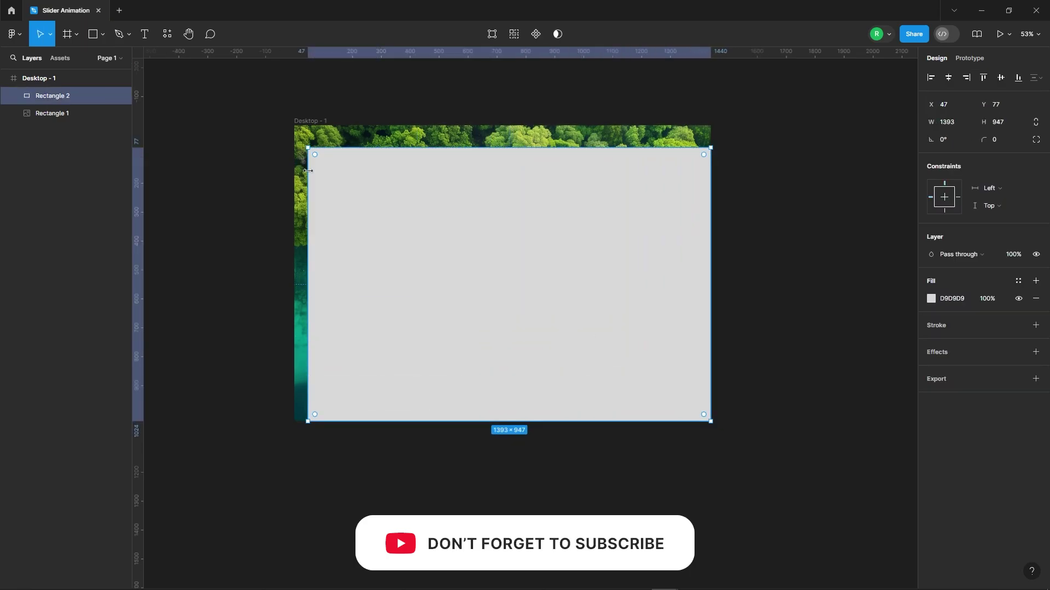
drag(307, 146, 294, 126)
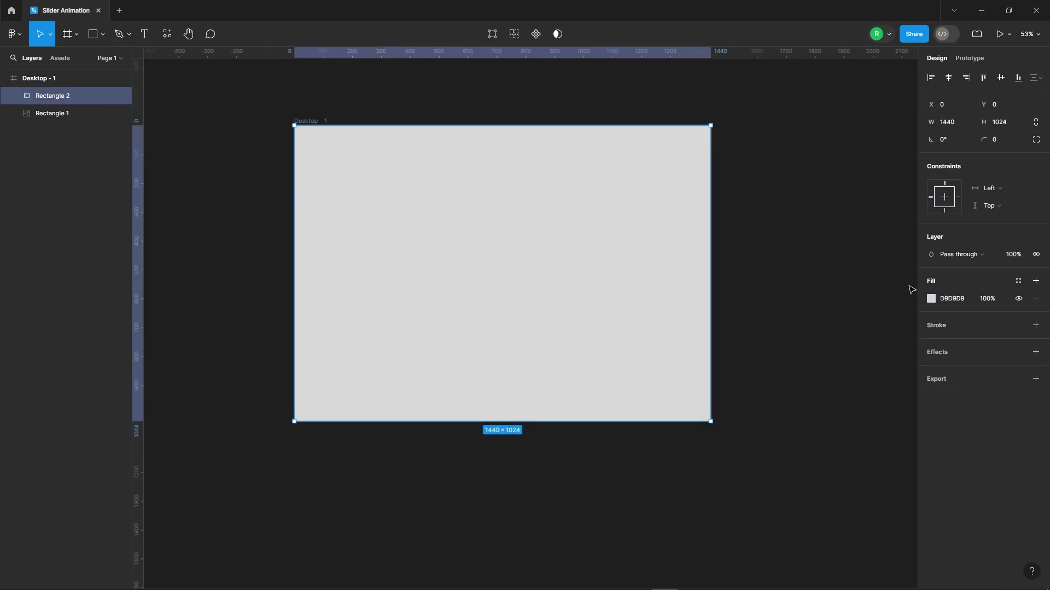
click(930, 299)
click(853, 430)
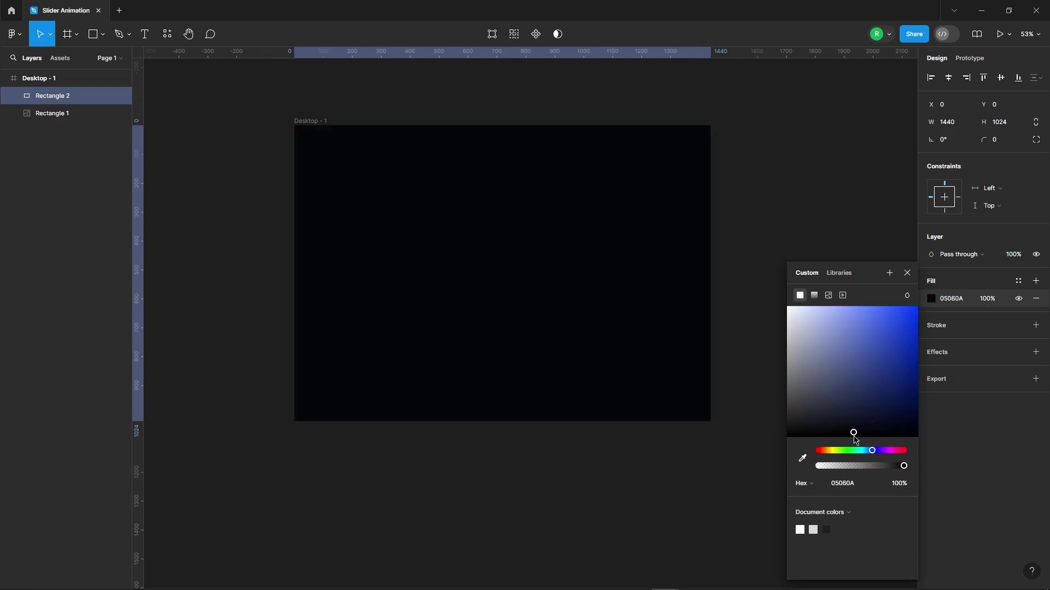
click(907, 275)
Step: Copy the dark rectangle, paste it into the frame and centre the copy horizontally and vertically
scroll(686, 202, up, 2)
right_click(469, 201)
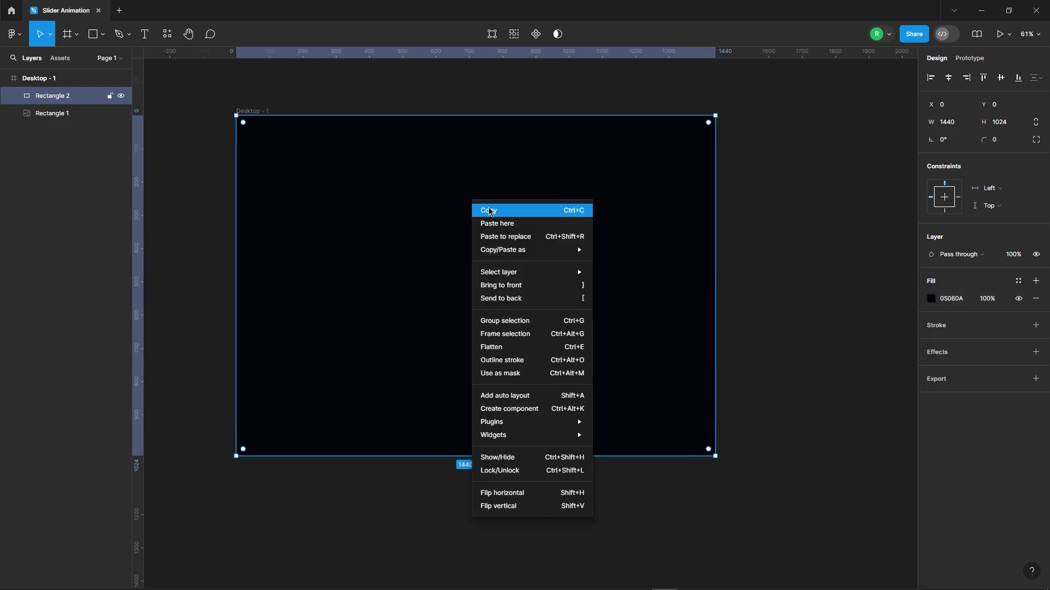
right_click(472, 186)
click(490, 208)
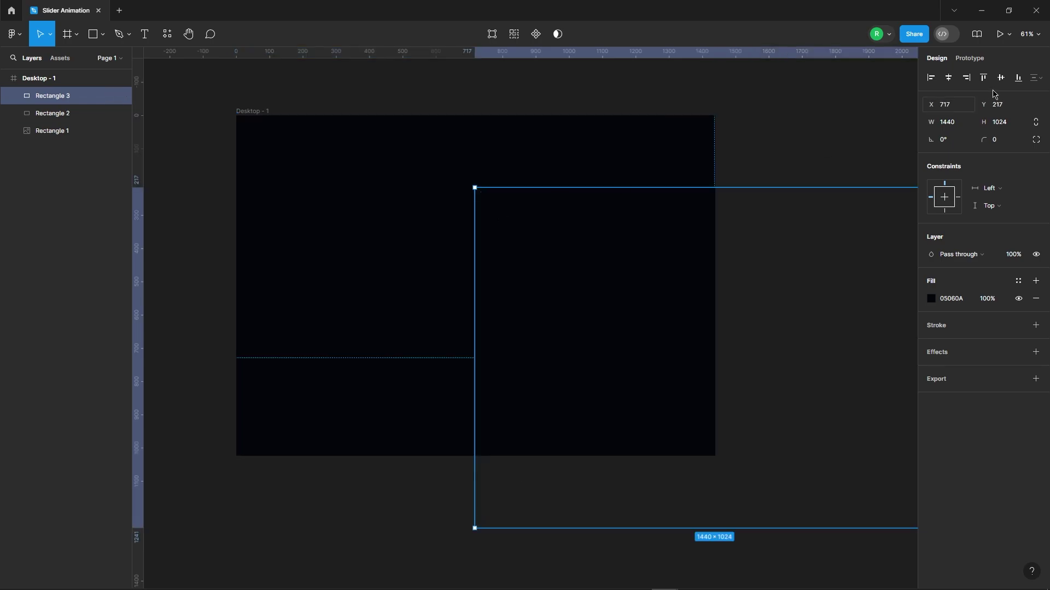
click(948, 77)
click(1000, 77)
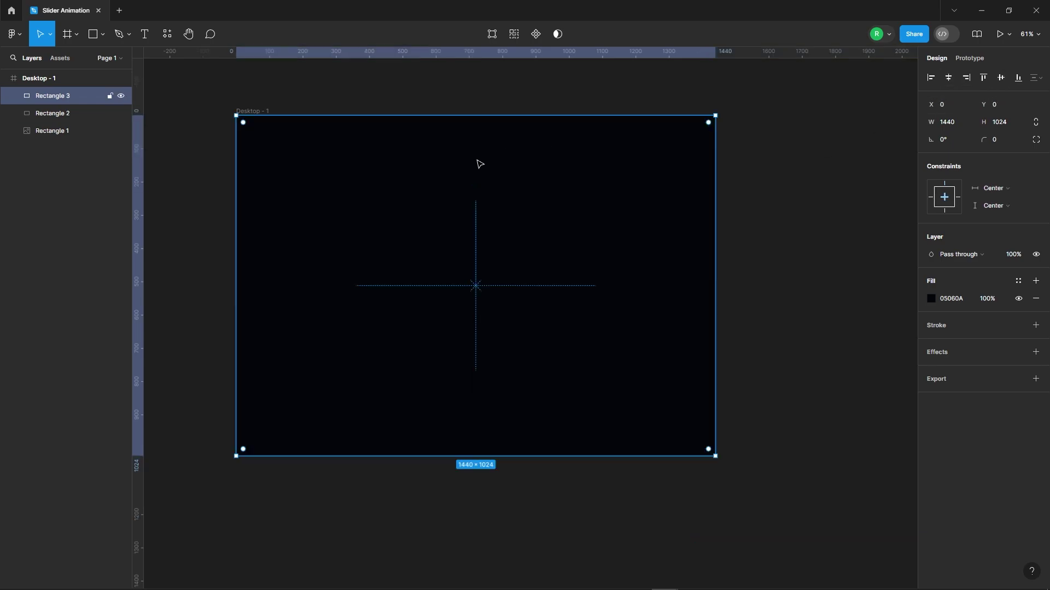
Step: Hide Rectangle 3 and set Rectangle 2 to the Soft light blend mode at 35% opacity
click(121, 97)
click(82, 114)
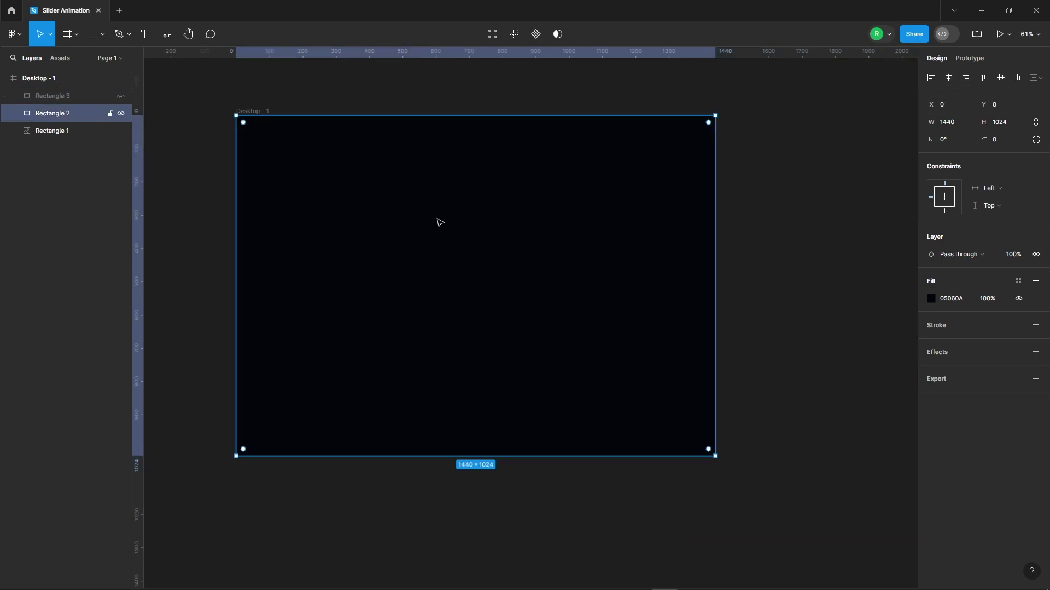
click(979, 257)
click(963, 425)
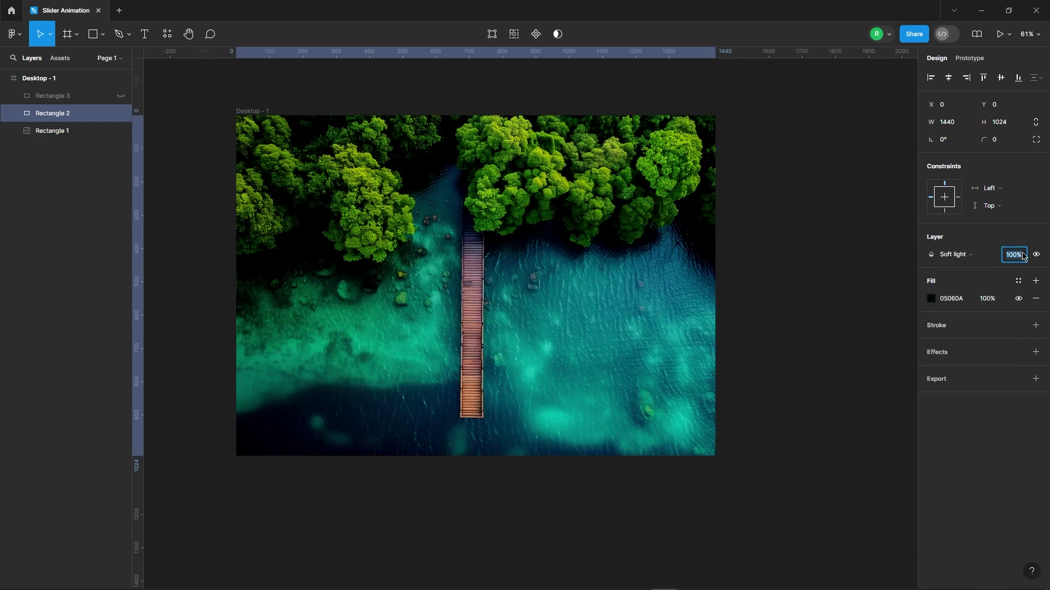
text(35)
key(Return)
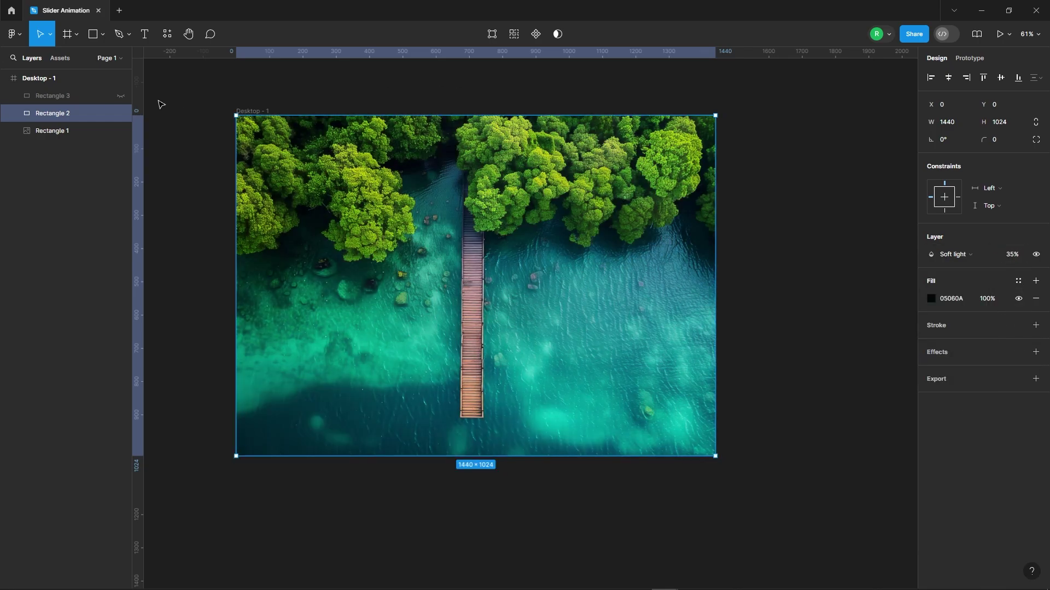
Step: Show Rectangle 3 again and set its layer opacity to 30%
click(121, 97)
click(60, 96)
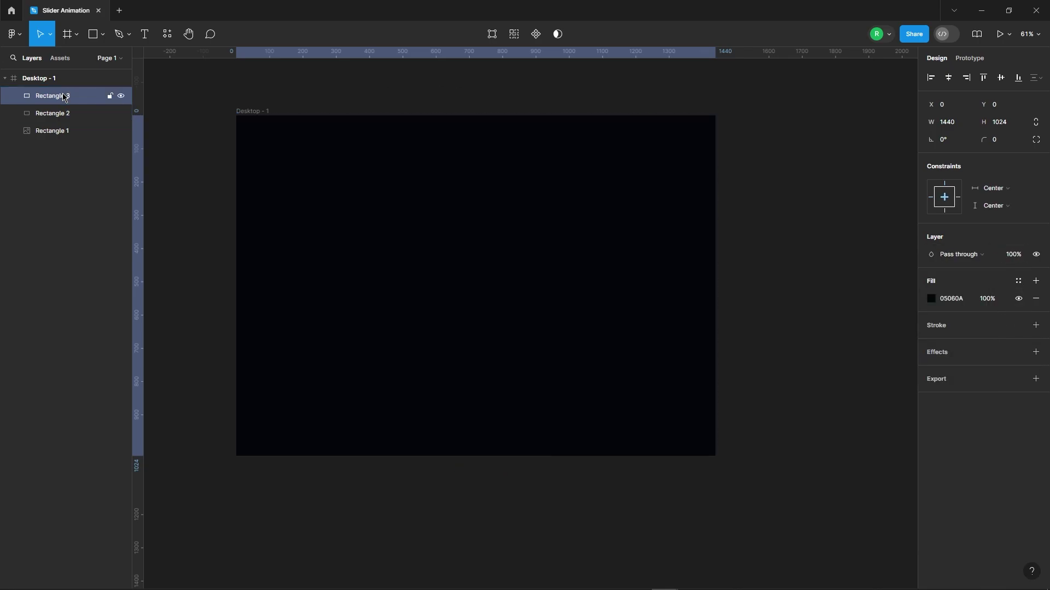
click(1016, 258)
text(30)
key(Return)
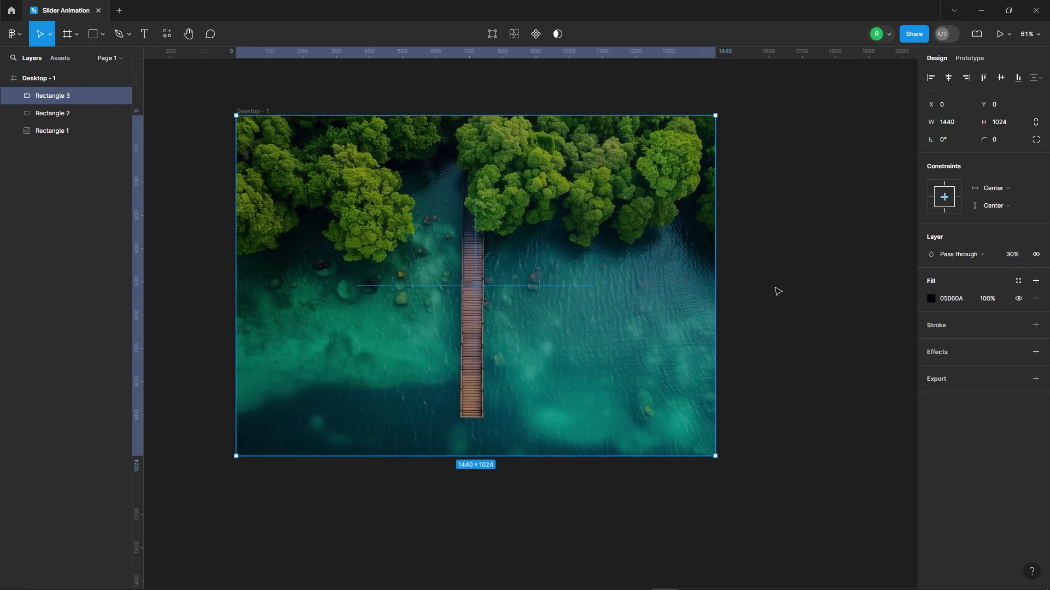
click(776, 289)
Step: Draw a four-cornered Pen shape about 1786 × 768 over the frame's lower half, extending past its sides and lower edge
scroll(776, 235, down, 1)
drag(799, 446, 794, 419)
key(p)
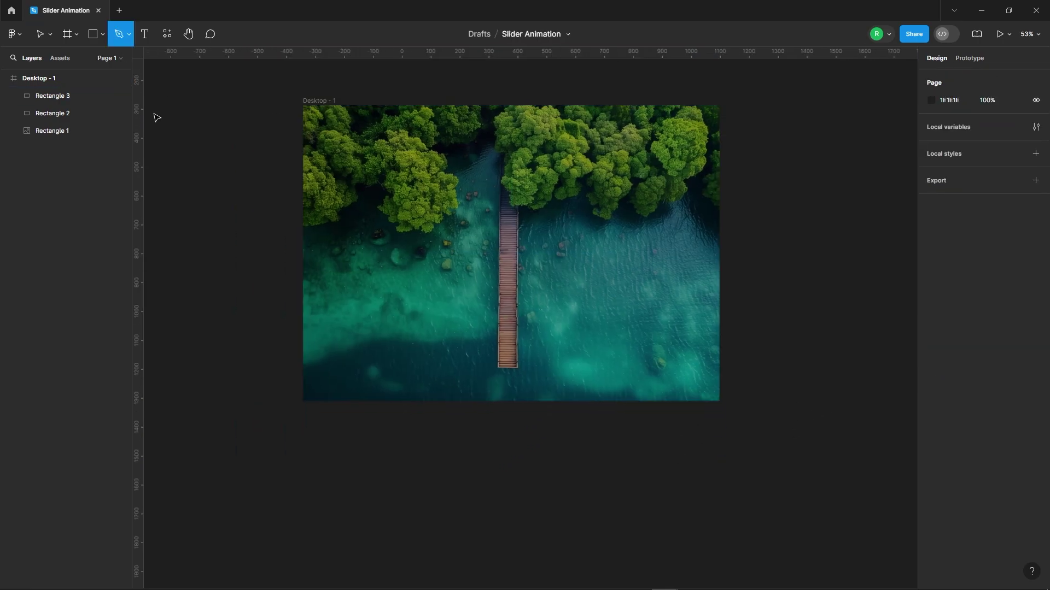
click(274, 264)
click(767, 294)
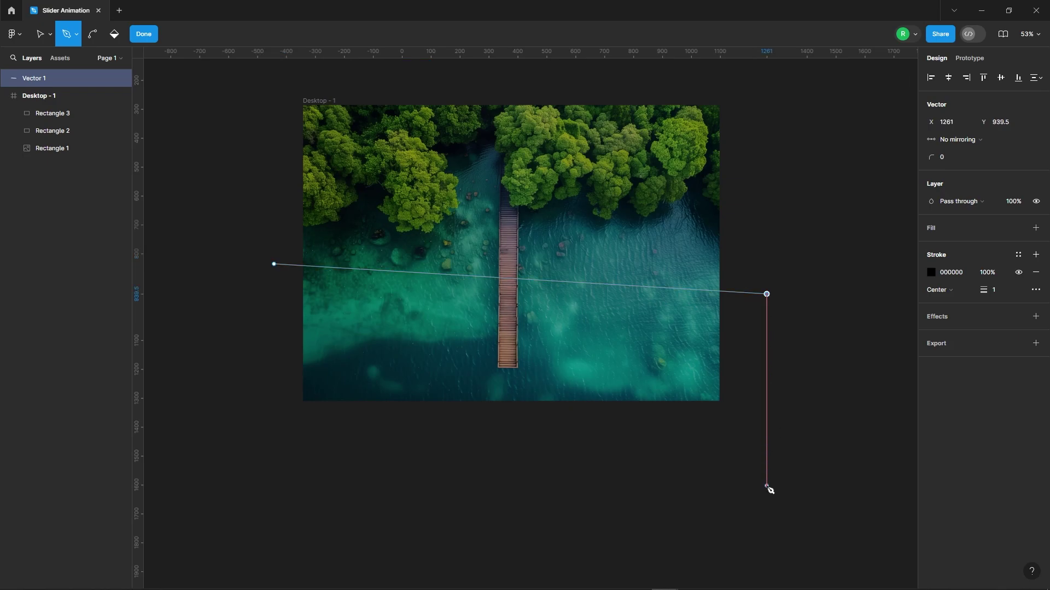
click(767, 486)
click(250, 469)
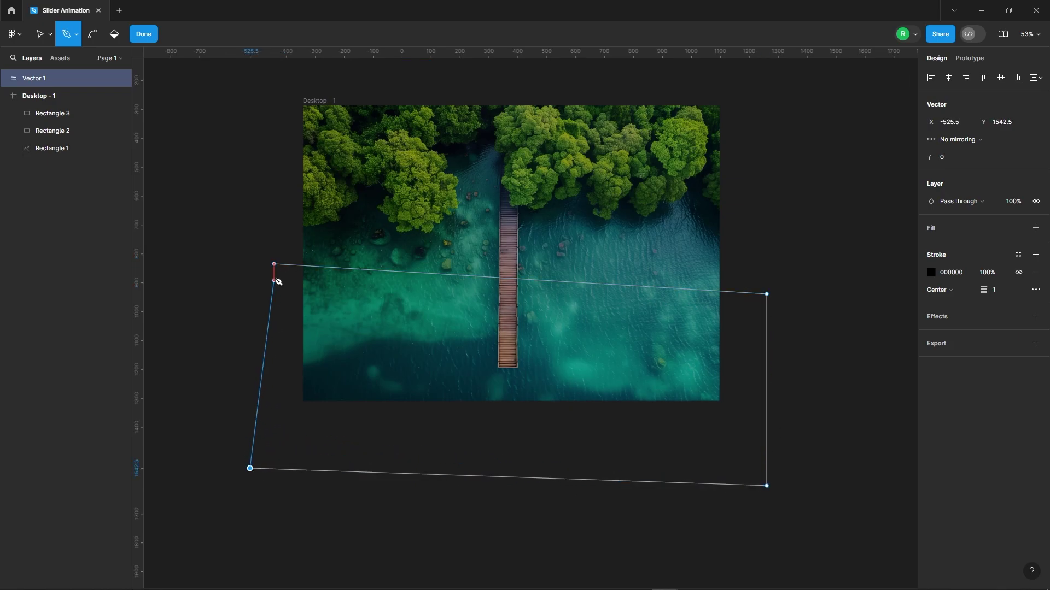
click(145, 35)
Step: Remove the pen shape's stroke and give it a solid 090A12 fill
click(1035, 211)
click(1036, 273)
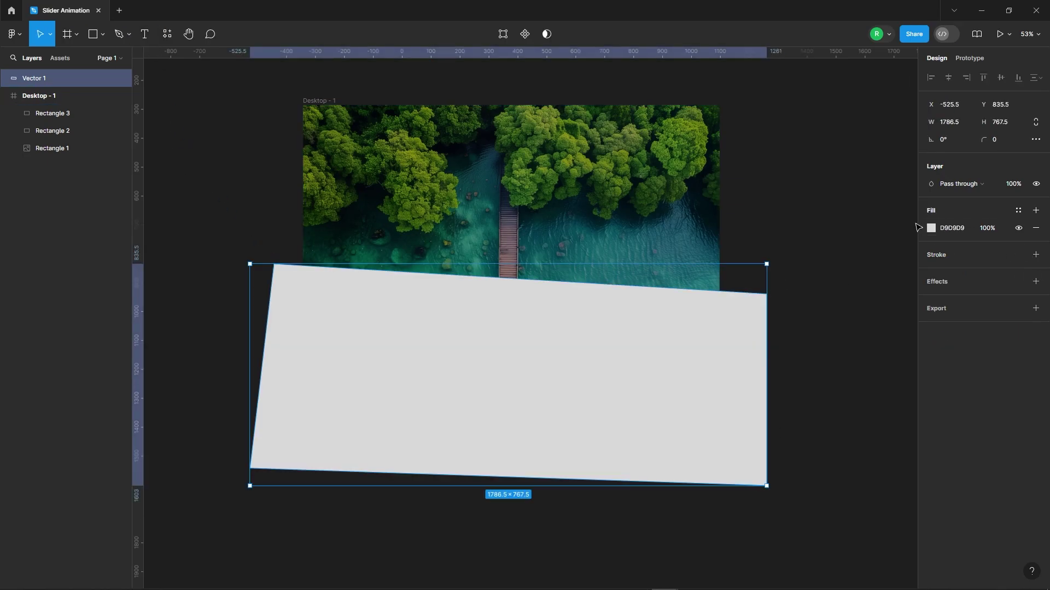
click(931, 229)
click(873, 408)
click(850, 387)
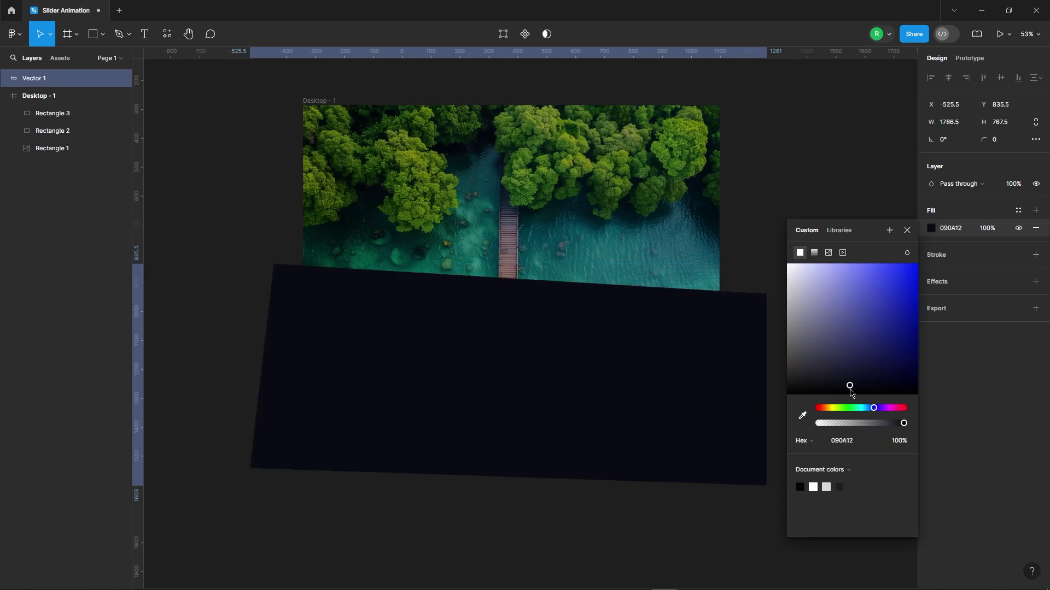
click(907, 230)
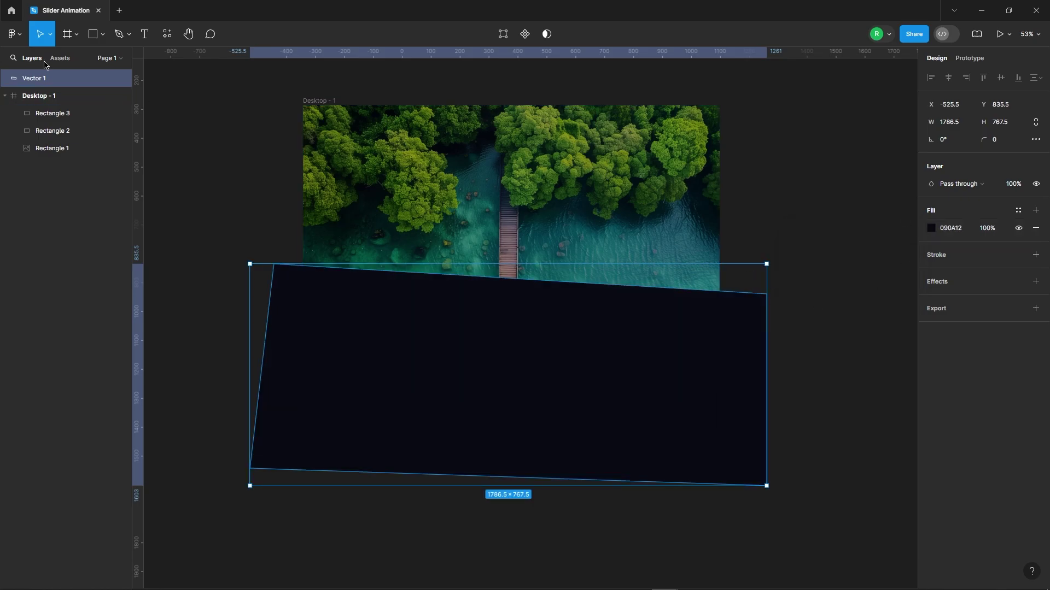
Step: Move Vector 1 into the Desktop - 1 frame above Rectangle 3 and give it a strong layer blur that softens its upper edge
drag(65, 116, 65, 115)
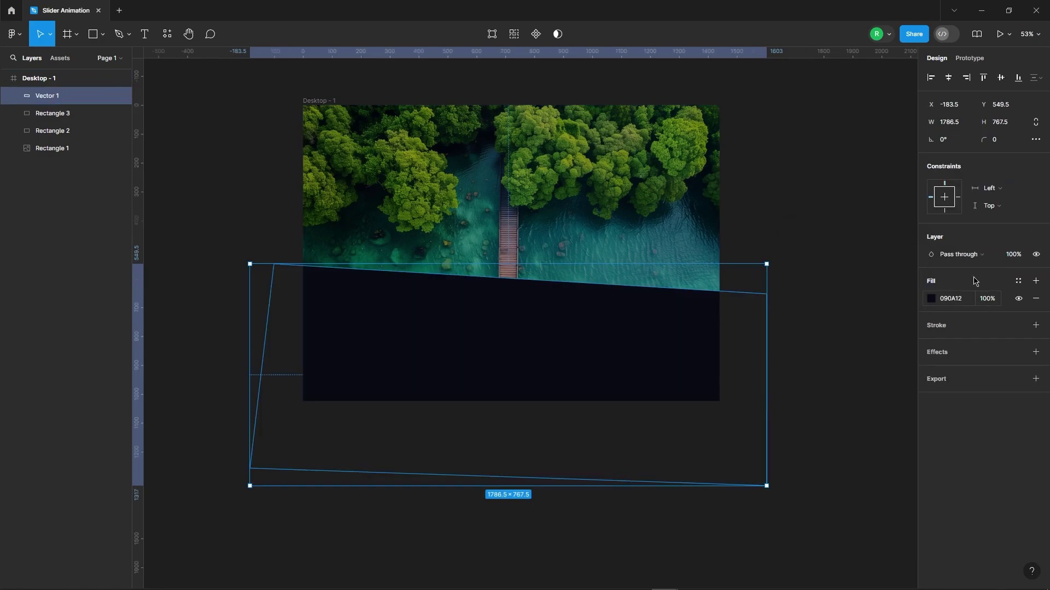
click(1036, 352)
click(962, 369)
click(954, 382)
click(931, 369)
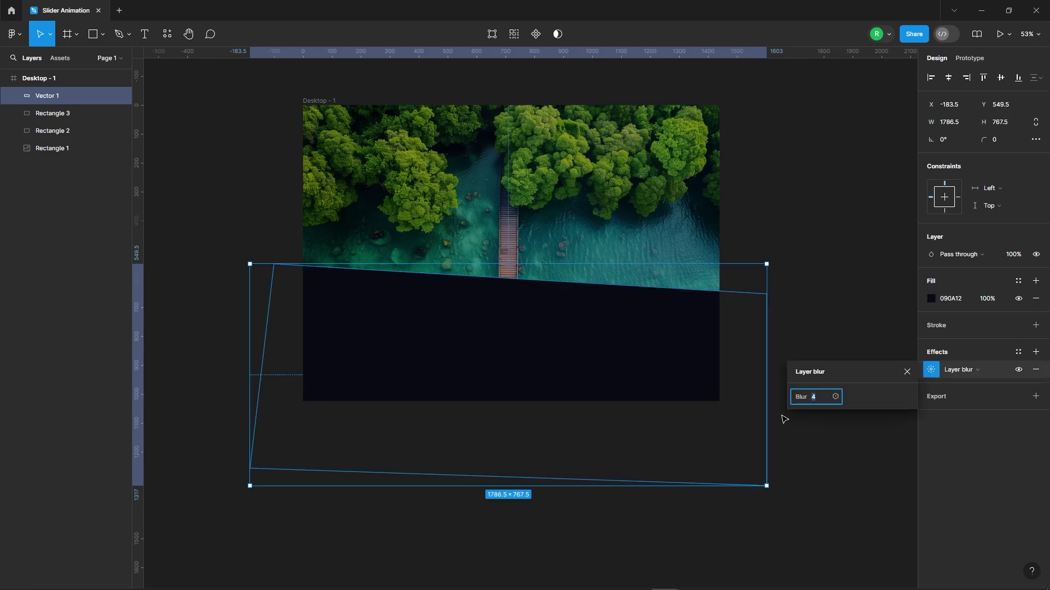
drag(801, 397, 897, 466)
click(727, 307)
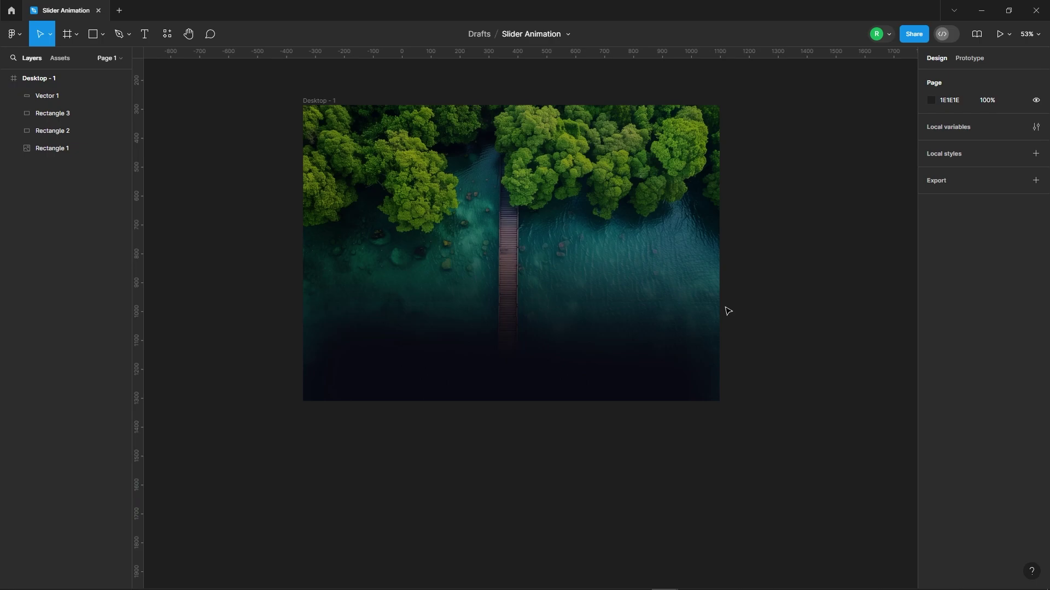
Step: Enlarge Vector 1 about its centre to about 2219 × 953 and shift it slightly upward over the photo
click(531, 357)
drag(766, 346, 829, 345)
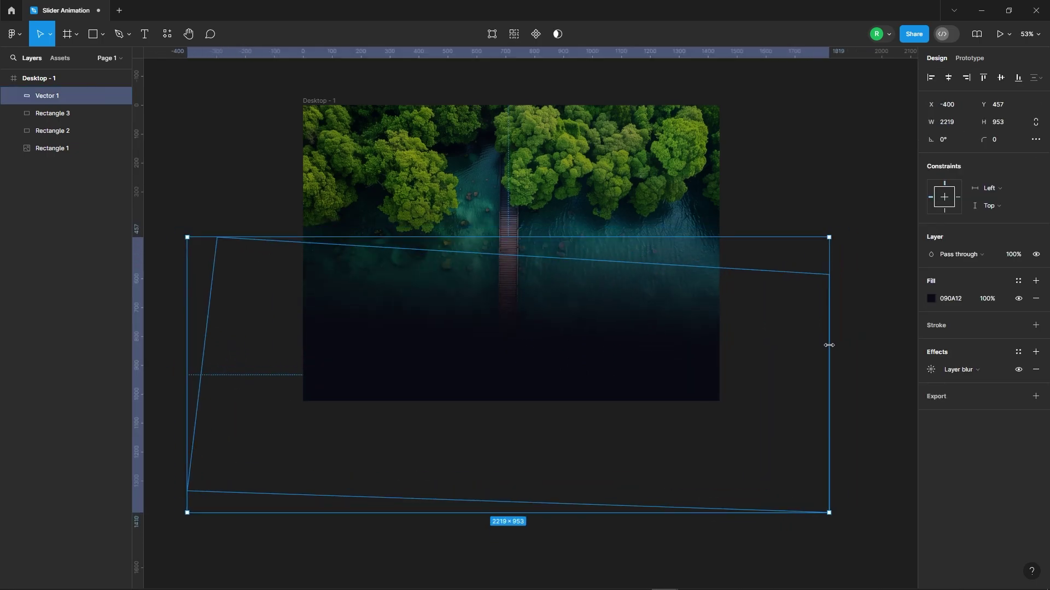
drag(600, 375, 601, 375)
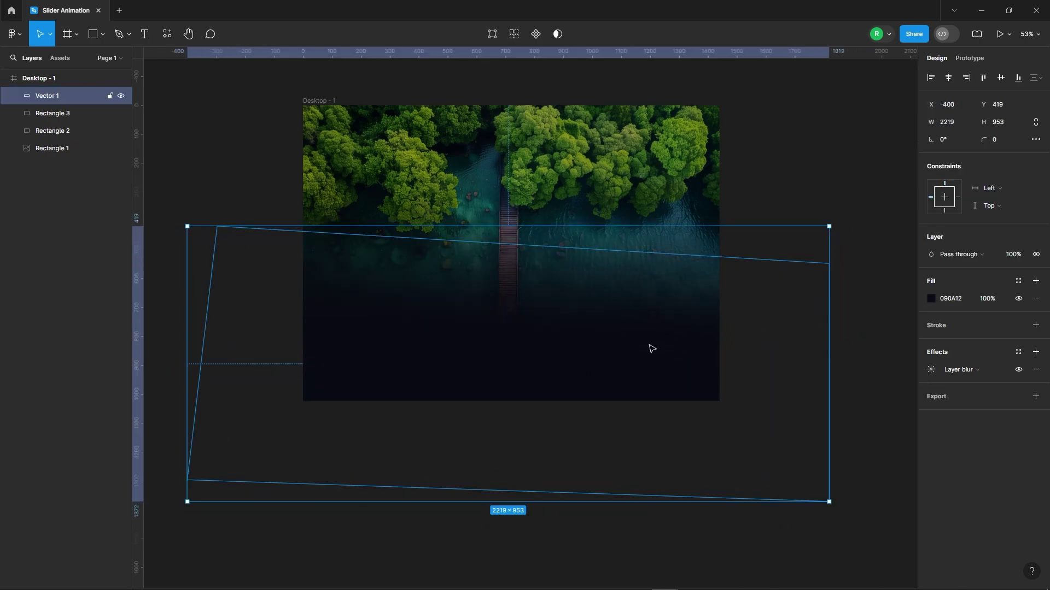
drag(652, 349, 646, 345)
click(776, 179)
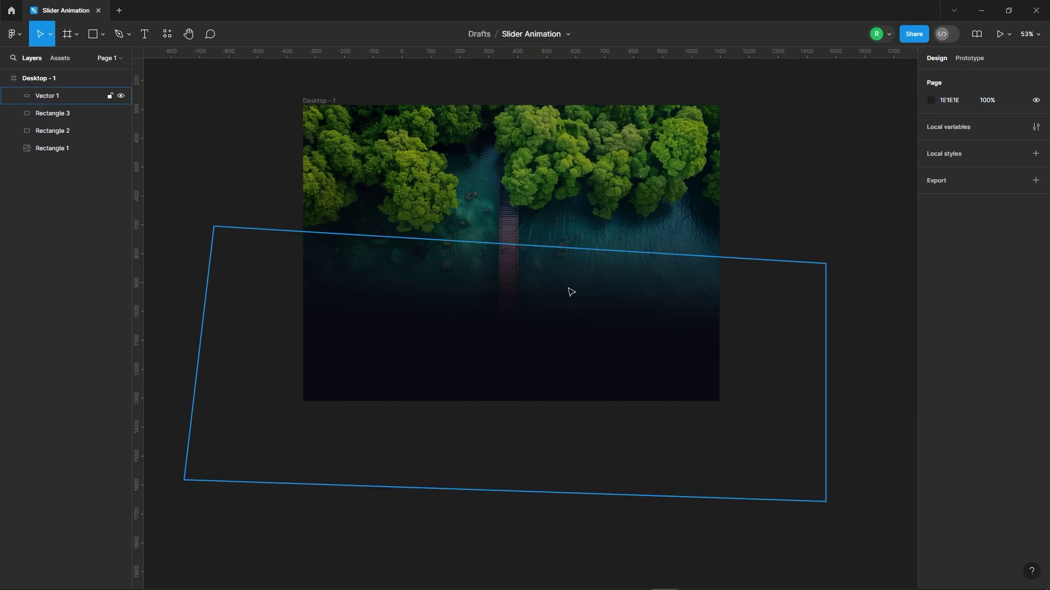
Step: Group Vector 1, Rectangle 3 and Rectangle 2, and lock the group
click(49, 98)
shift+click(49, 129)
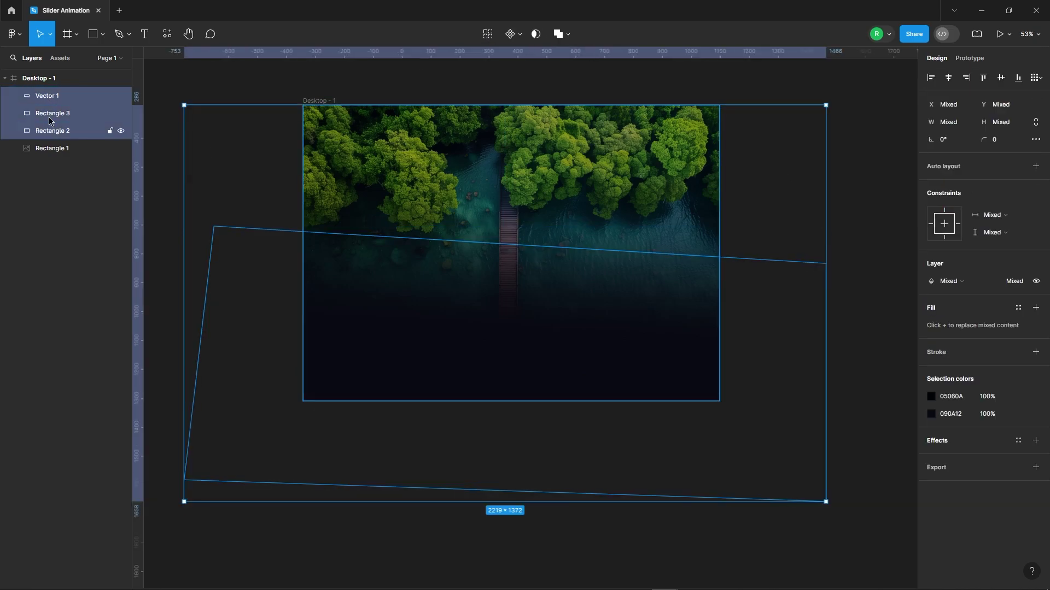
right_click(404, 271)
click(407, 379)
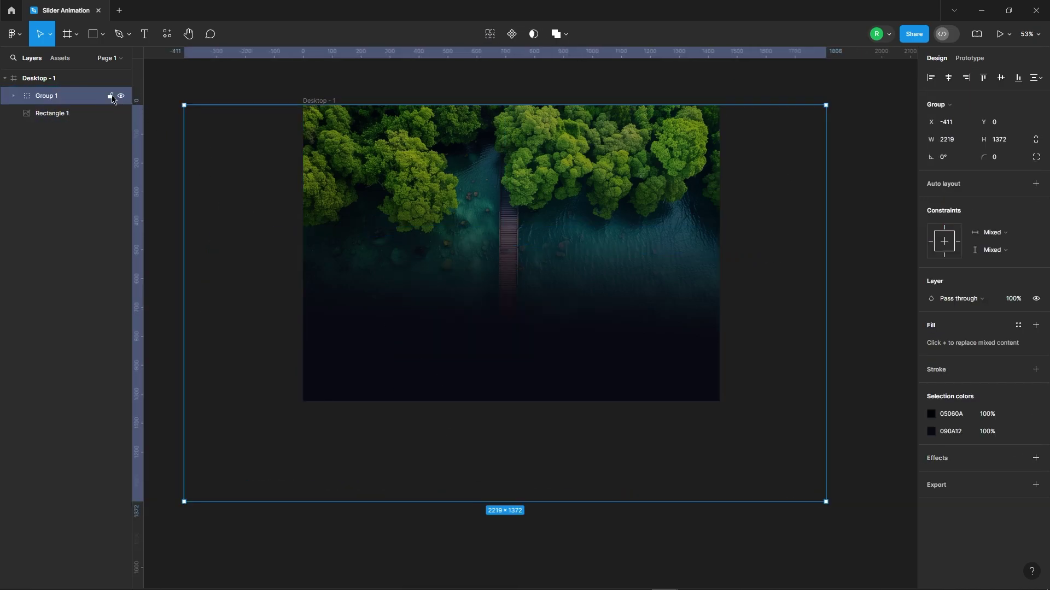
click(541, 328)
Step: Duplicate the Rectangle 1 background photo three times in place beneath the locked overlay group
scroll(585, 153, up, 2)
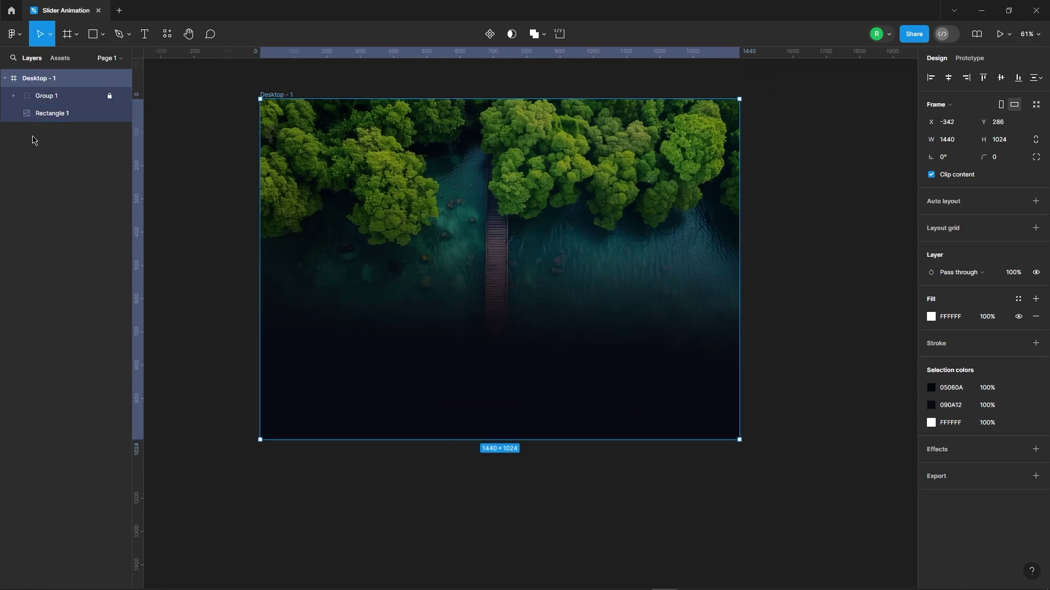
click(47, 114)
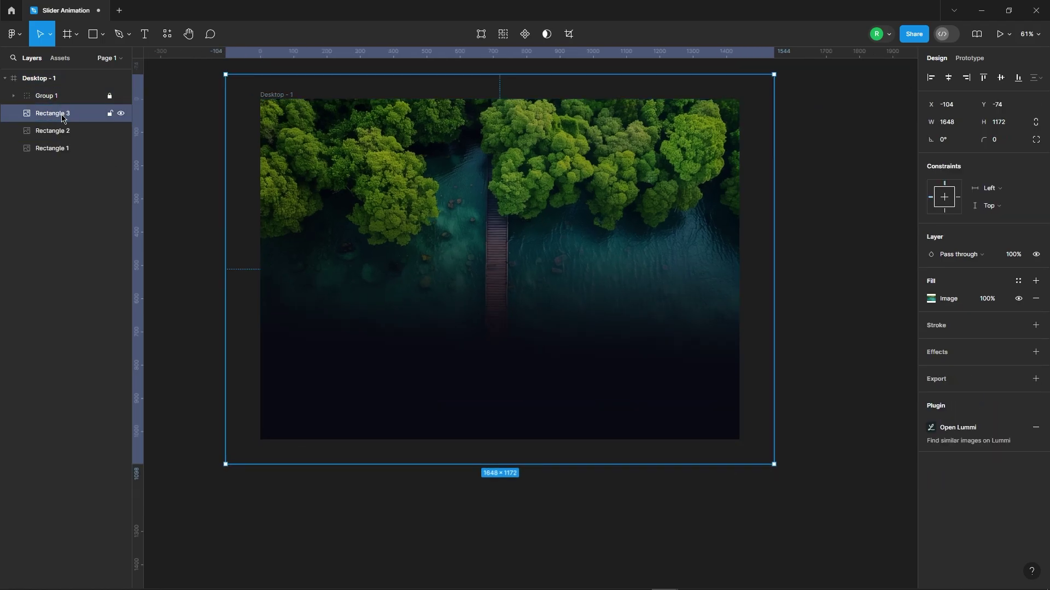
key(ctrl+d)
click(177, 117)
Step: Run the Lummi plugin and hide the duplicated photos Rectangle 4 and Rectangle 3
click(166, 34)
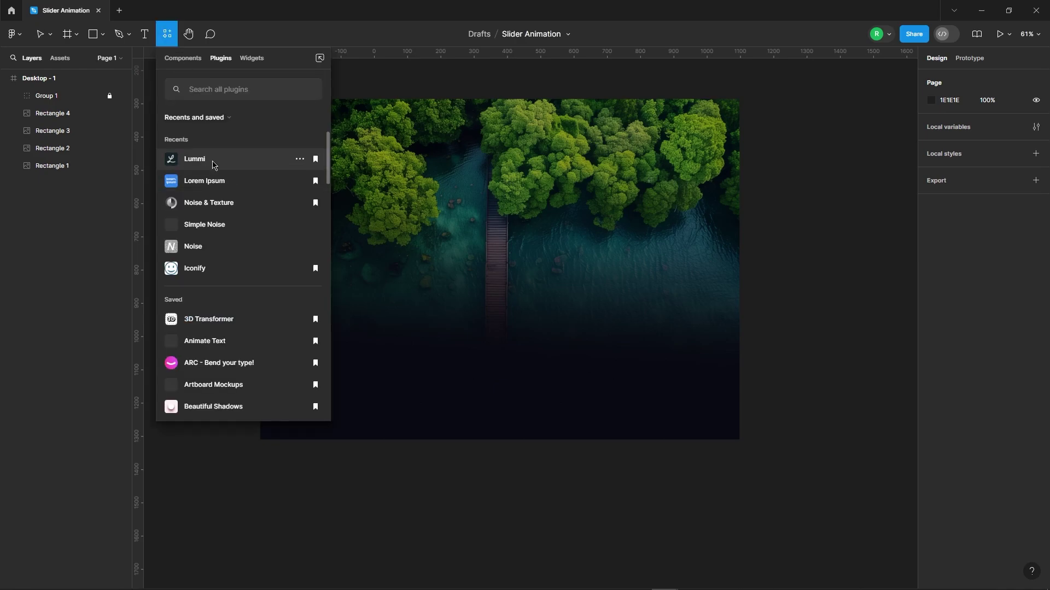
click(230, 157)
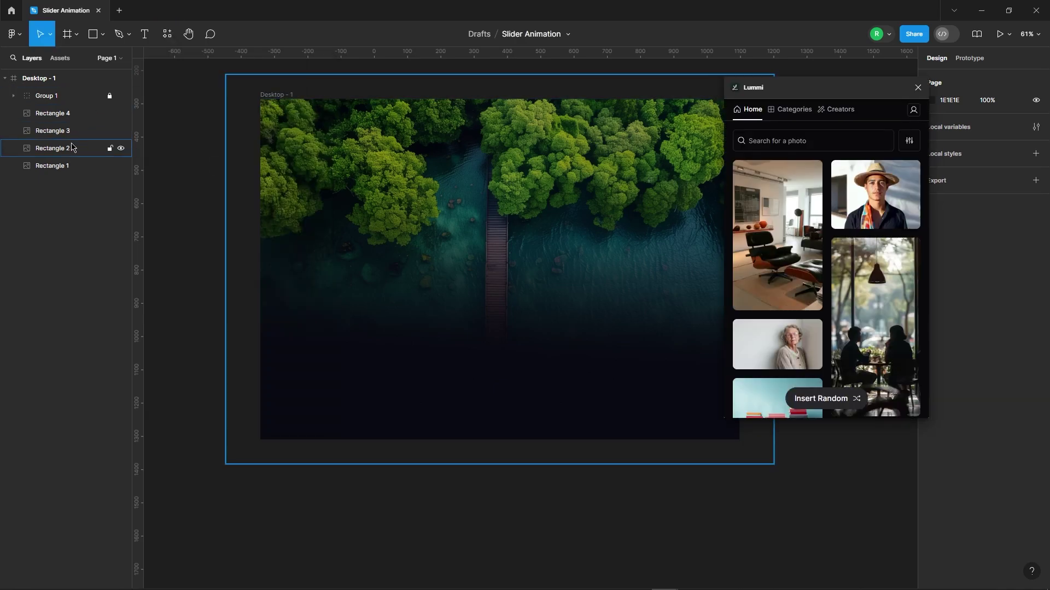
click(71, 145)
click(103, 103)
click(125, 113)
click(121, 113)
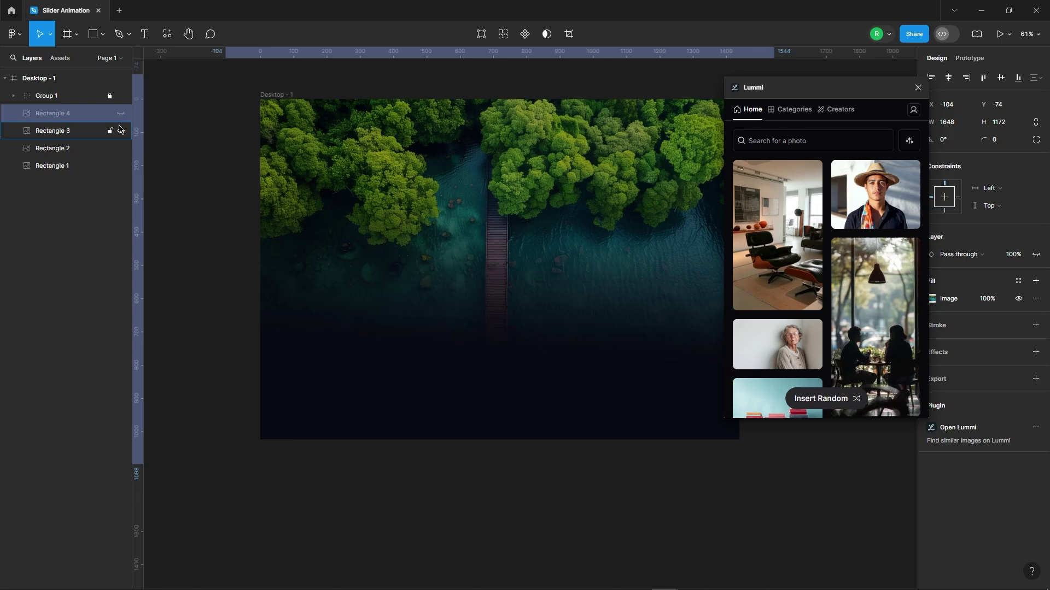
click(127, 132)
Step: Fill Rectangle 2 with the red-lit profile photo from Lummi's Portaits search, keeping the layer visible
click(109, 148)
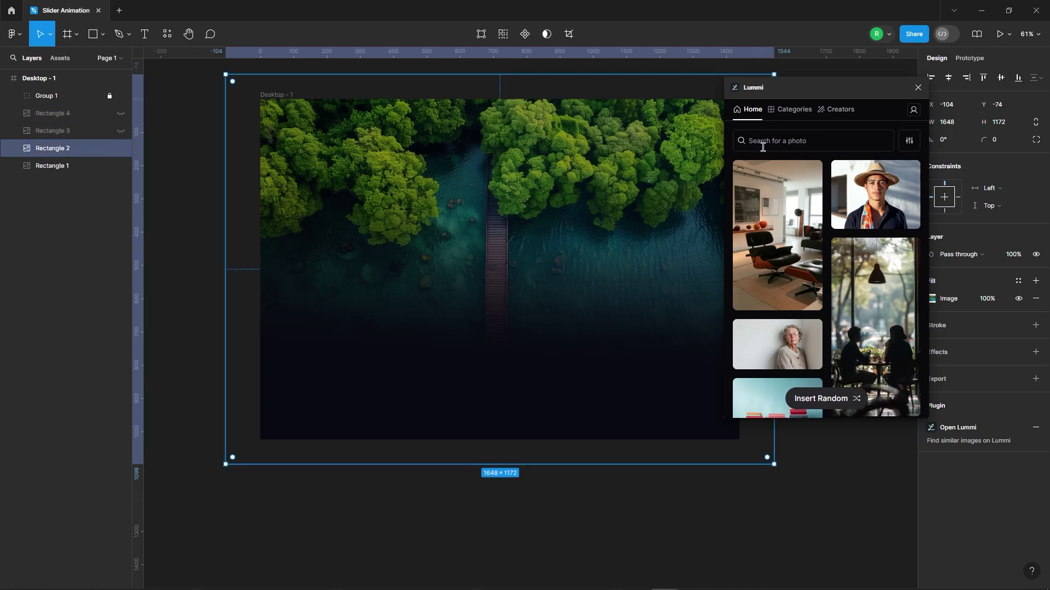
click(787, 150)
click(883, 221)
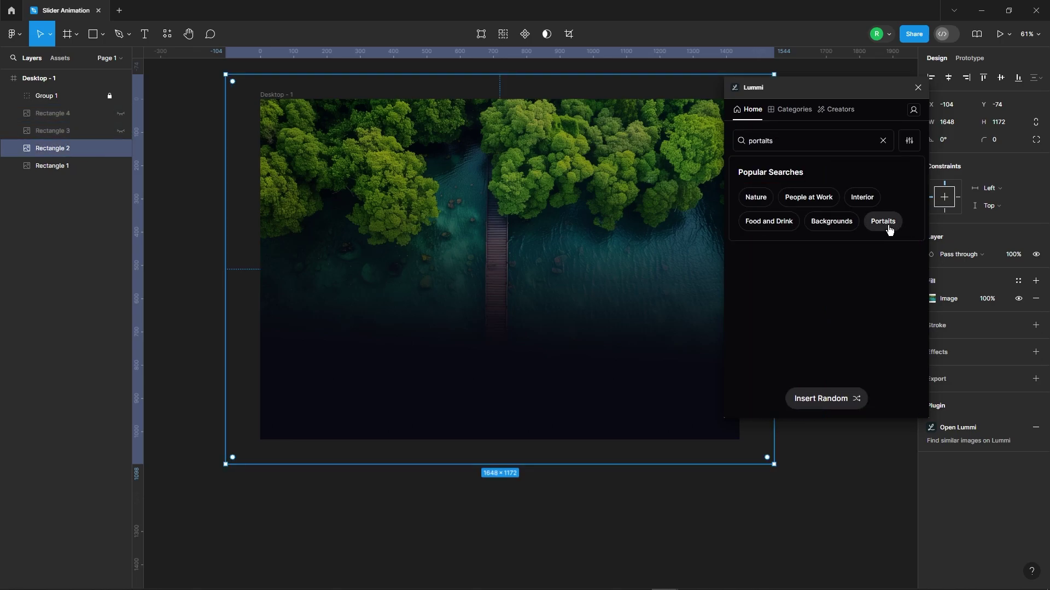
scroll(786, 273, down, 5)
scroll(786, 273, down, 3)
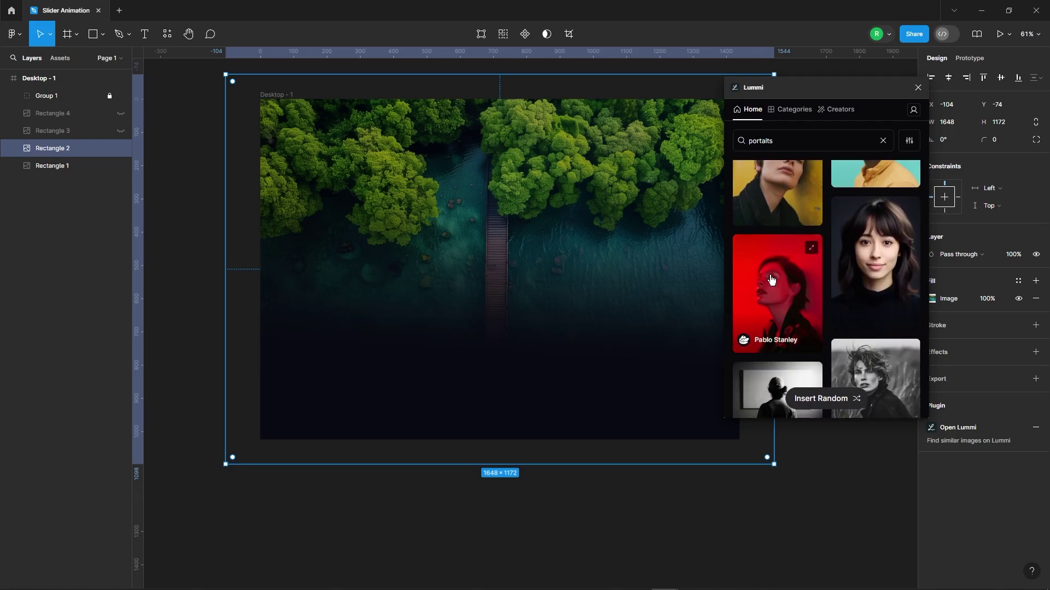
click(773, 281)
click(121, 148)
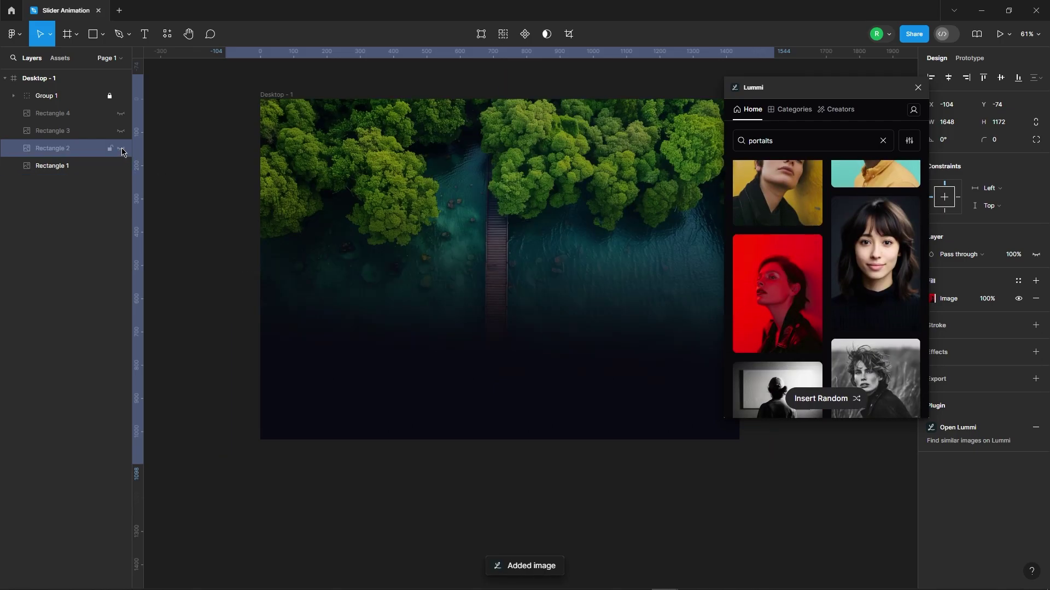
click(121, 148)
Step: Show Rectangle 3 and fill it with the red abstract image from a Lummi search for "Abstracts"
click(76, 131)
click(122, 131)
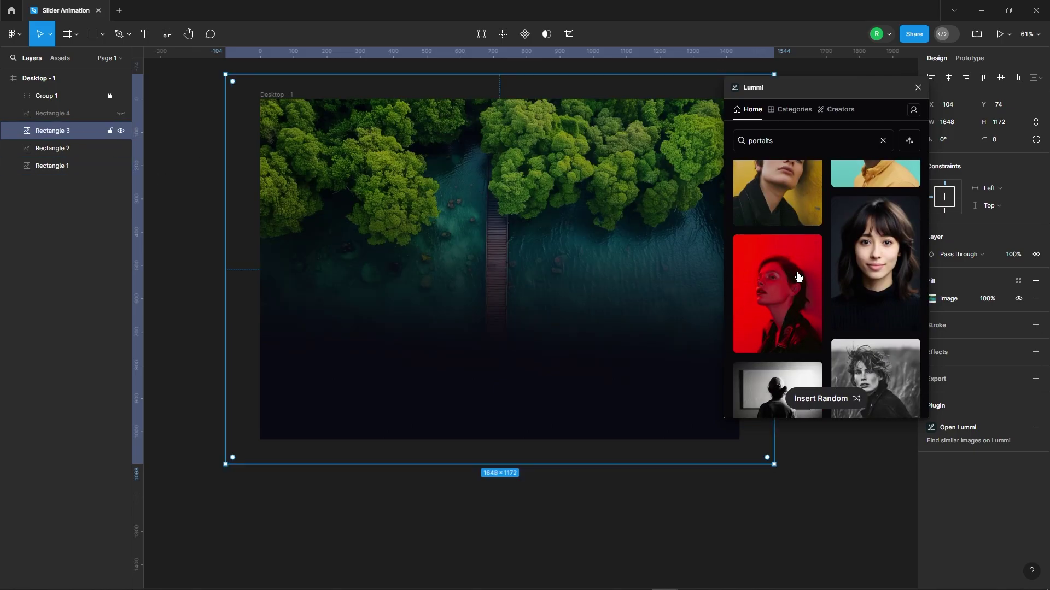
click(790, 139)
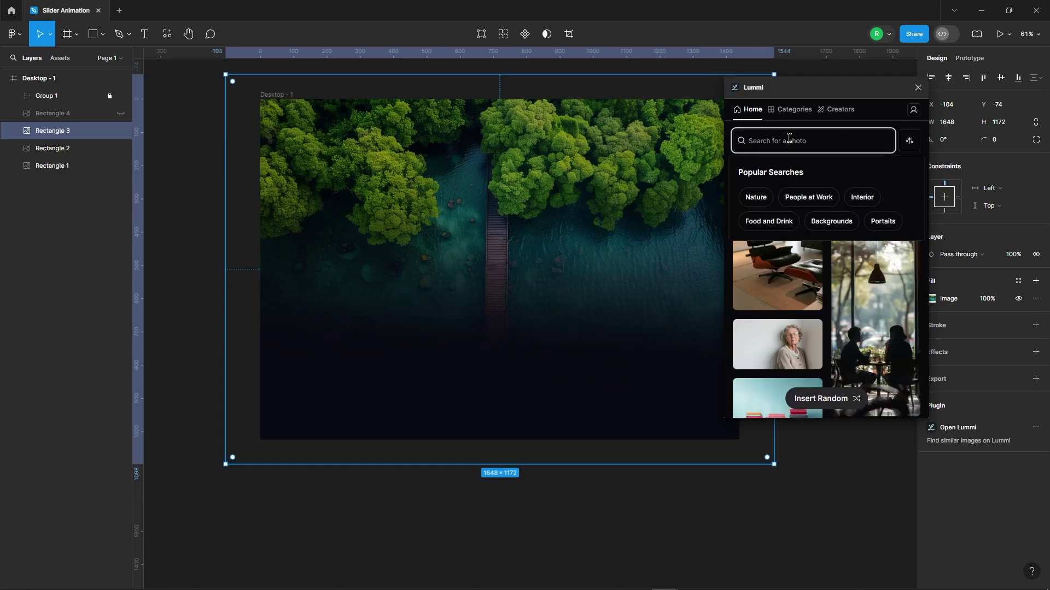
text(Abstracts)
key(Return)
scroll(884, 259, down, 5)
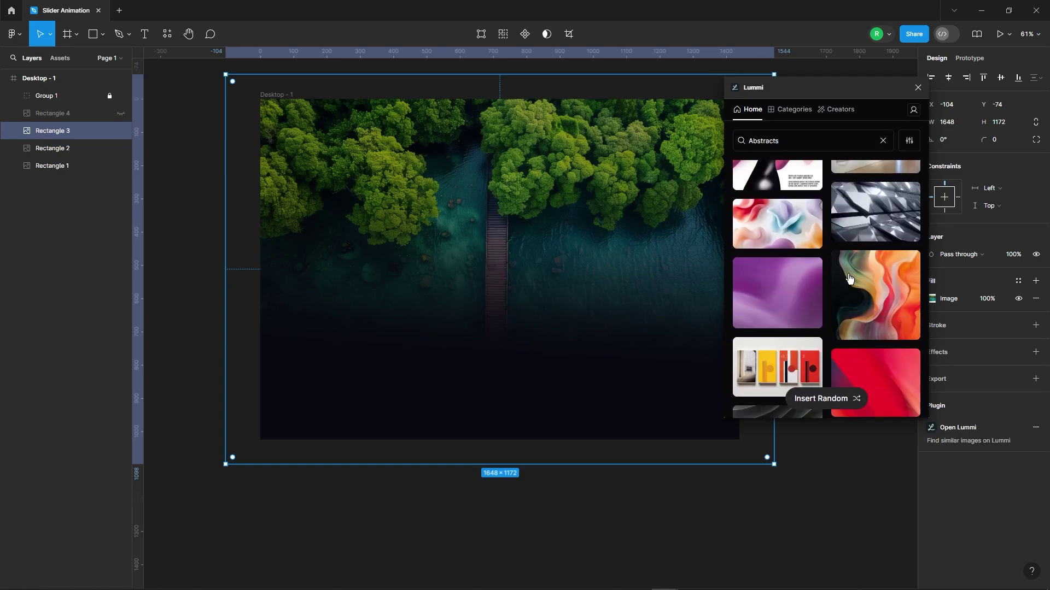
click(884, 260)
Step: Show Rectangle 4, fill it with the blue-lit indoor court image from a Lummi search for "Sports", and close the plugin
click(882, 141)
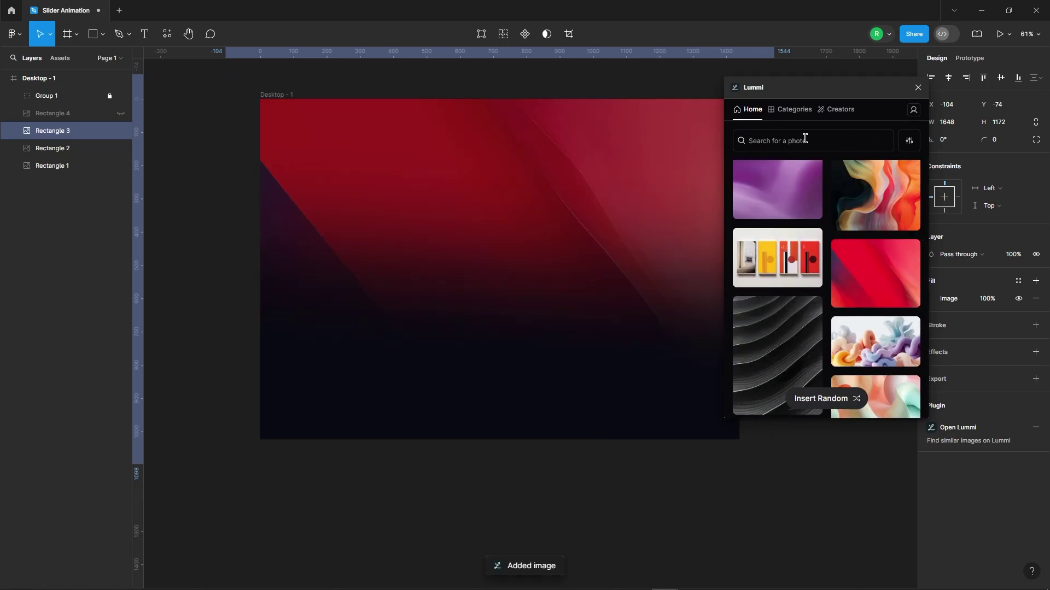
click(804, 140)
click(75, 115)
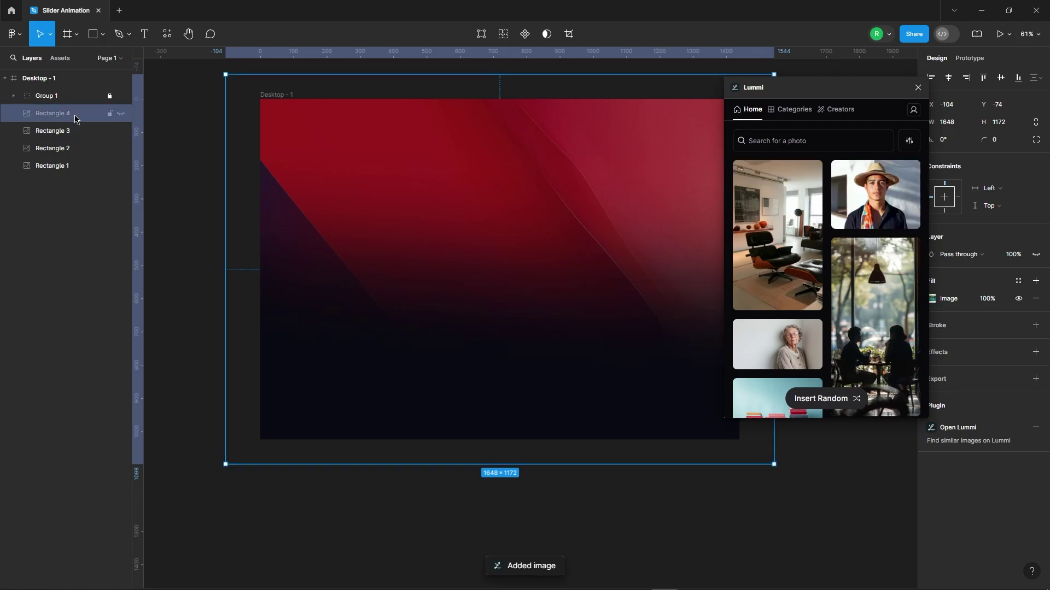
click(122, 113)
click(791, 140)
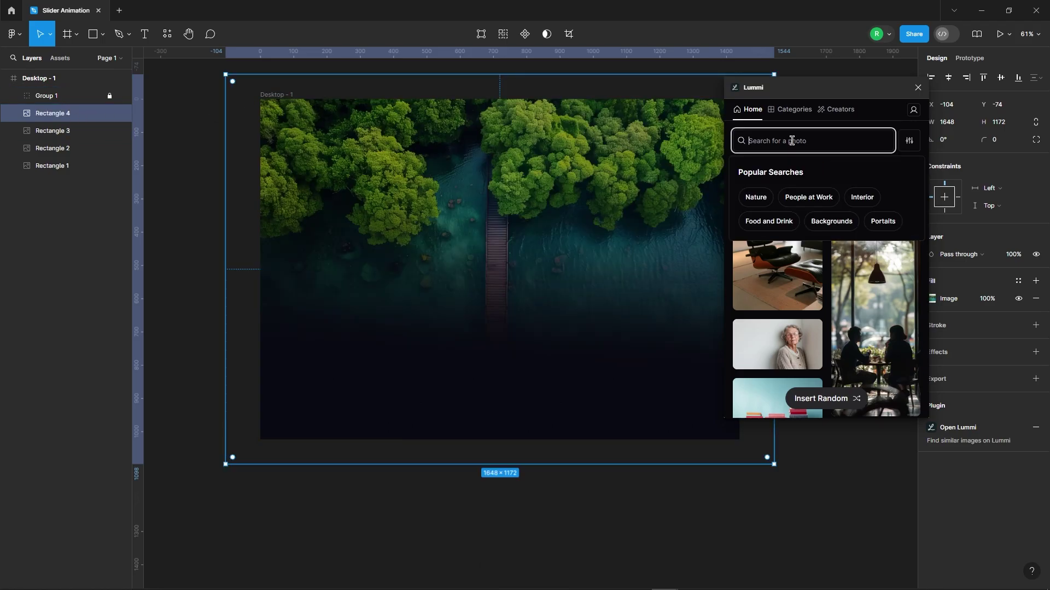
text(Sports)
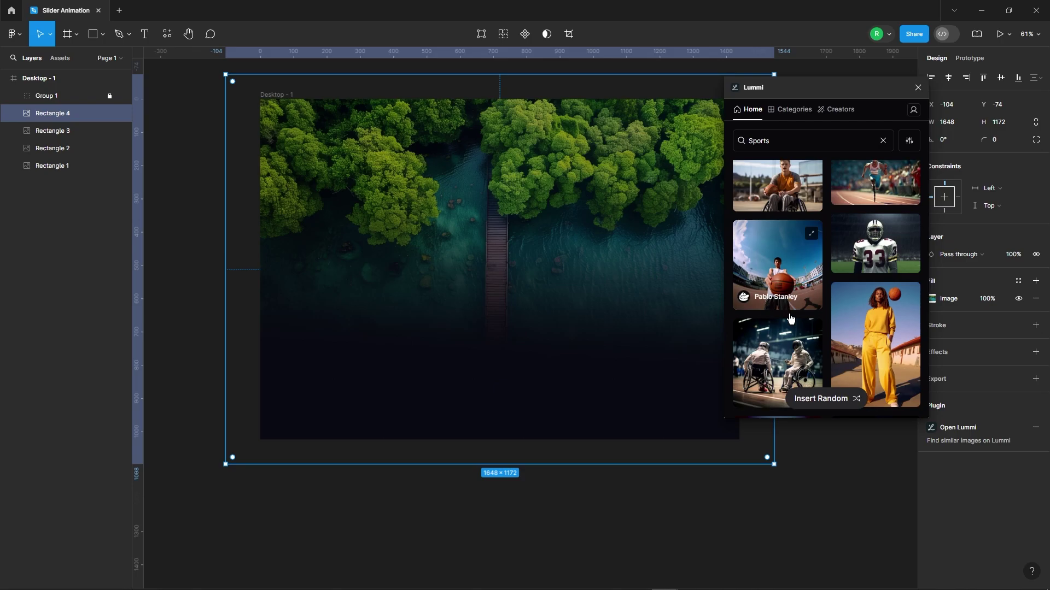
click(784, 250)
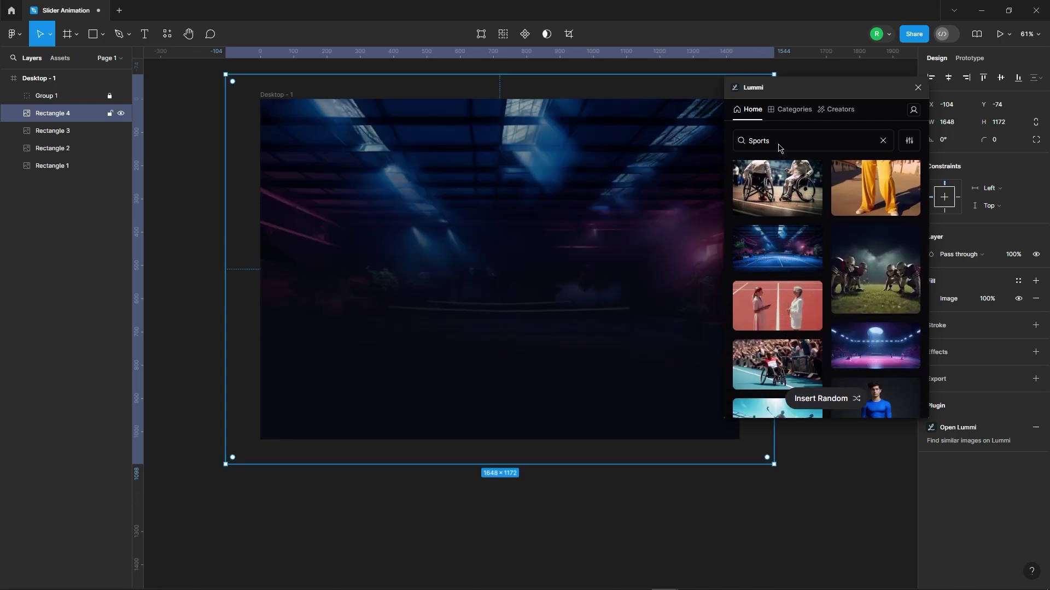
click(919, 87)
click(808, 202)
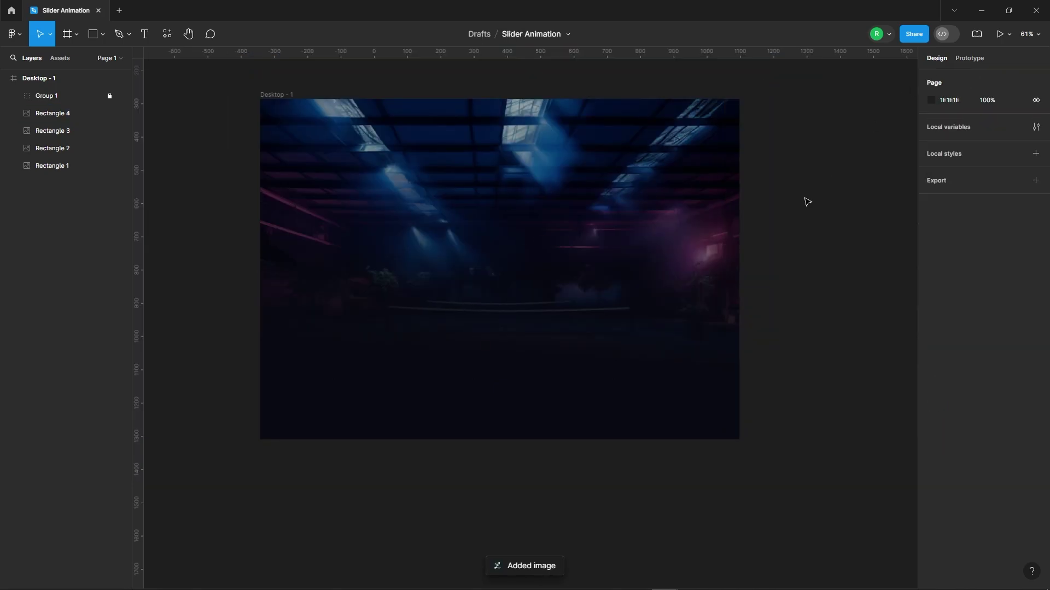
Step: Set the layer opacity of Rectangle 4, Rectangle 3 and Rectangle 2 to 0%
click(49, 113)
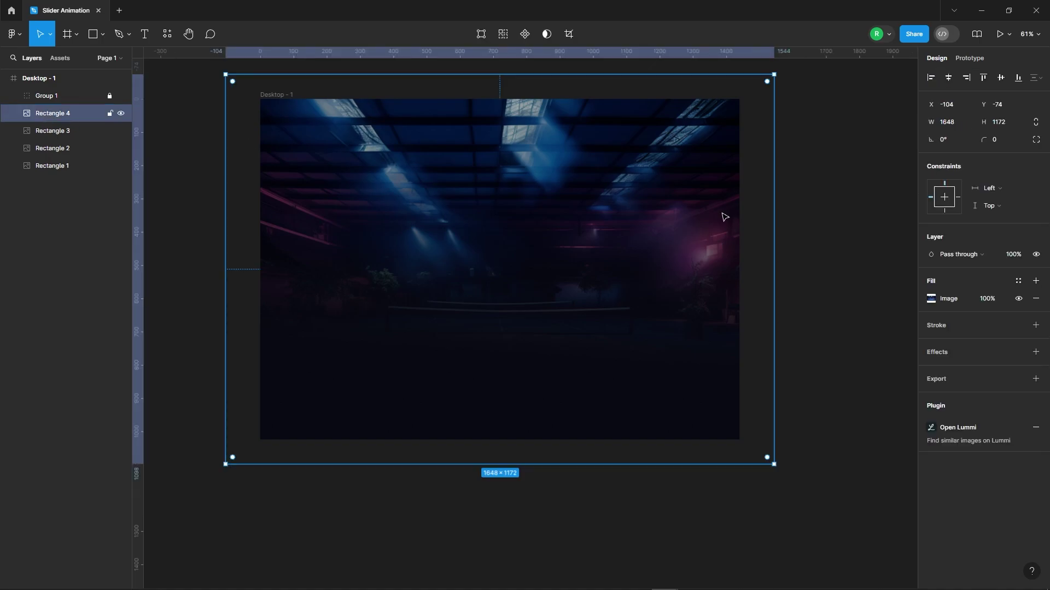
key(Return)
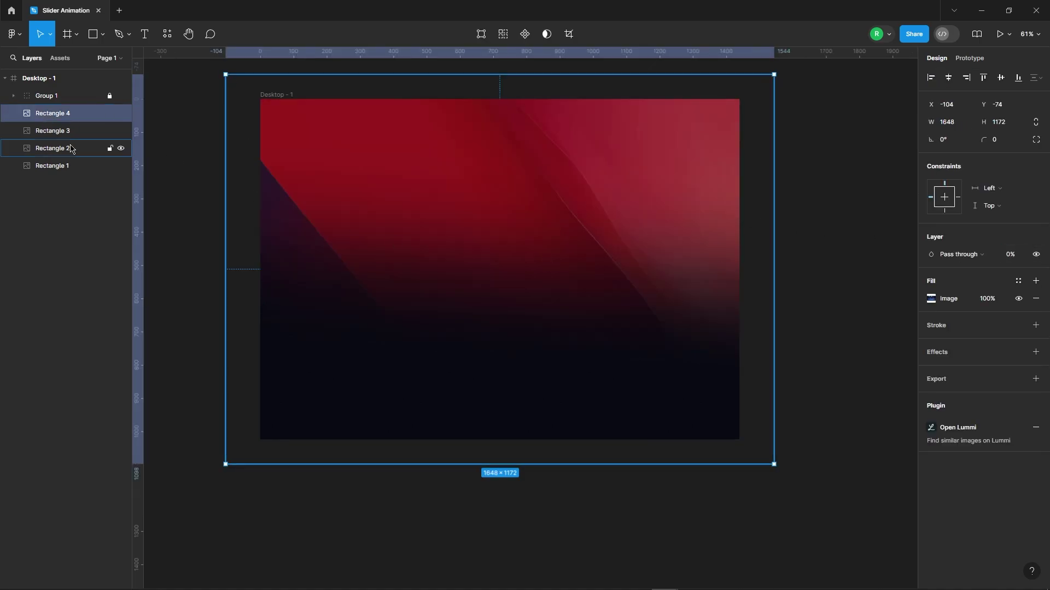
click(75, 129)
click(1016, 257)
text(0)
key(Return)
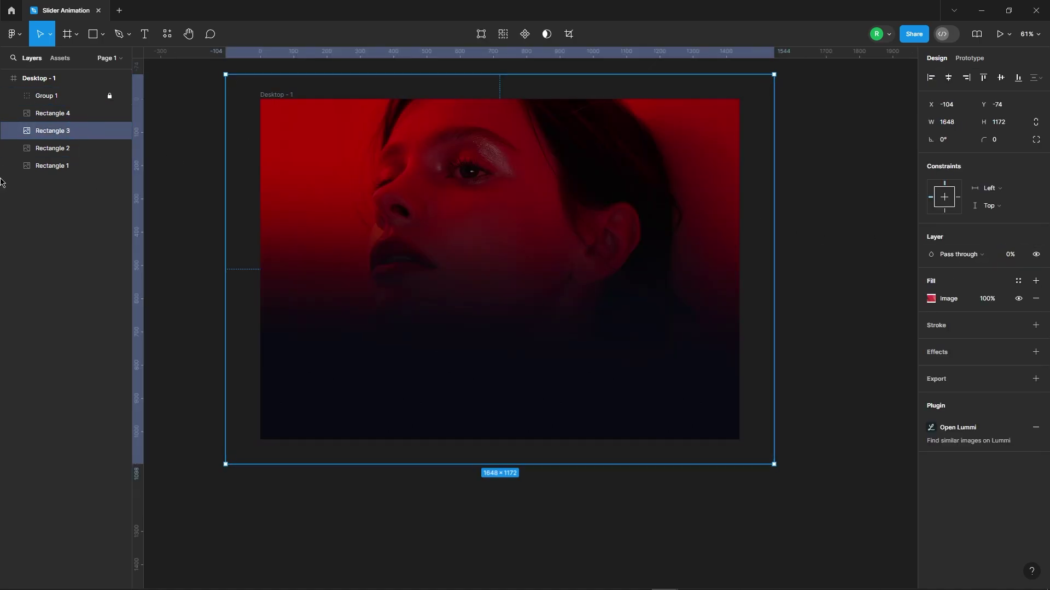
click(81, 151)
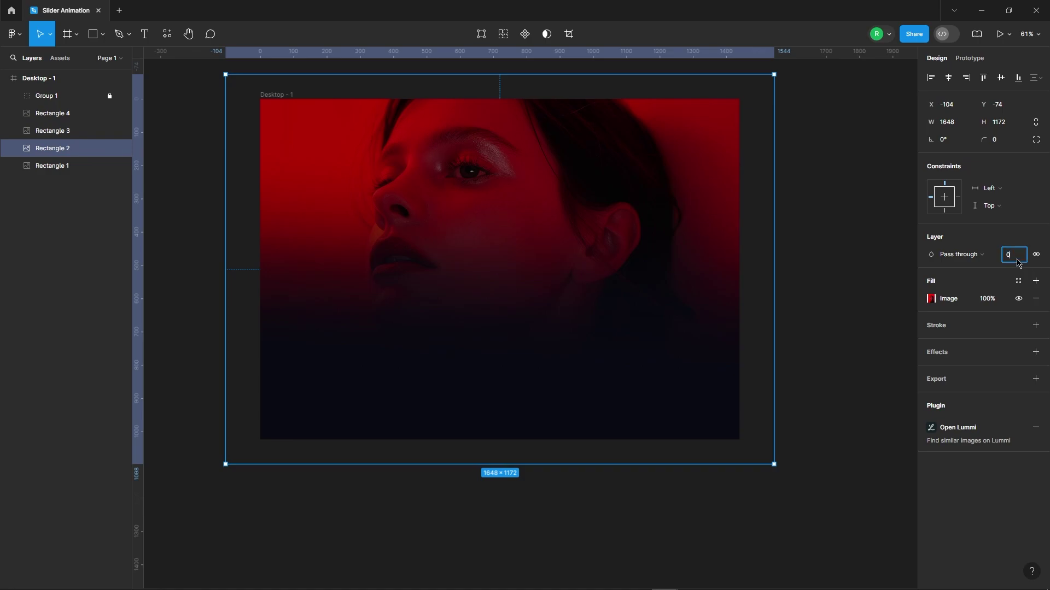
key(Return)
click(210, 181)
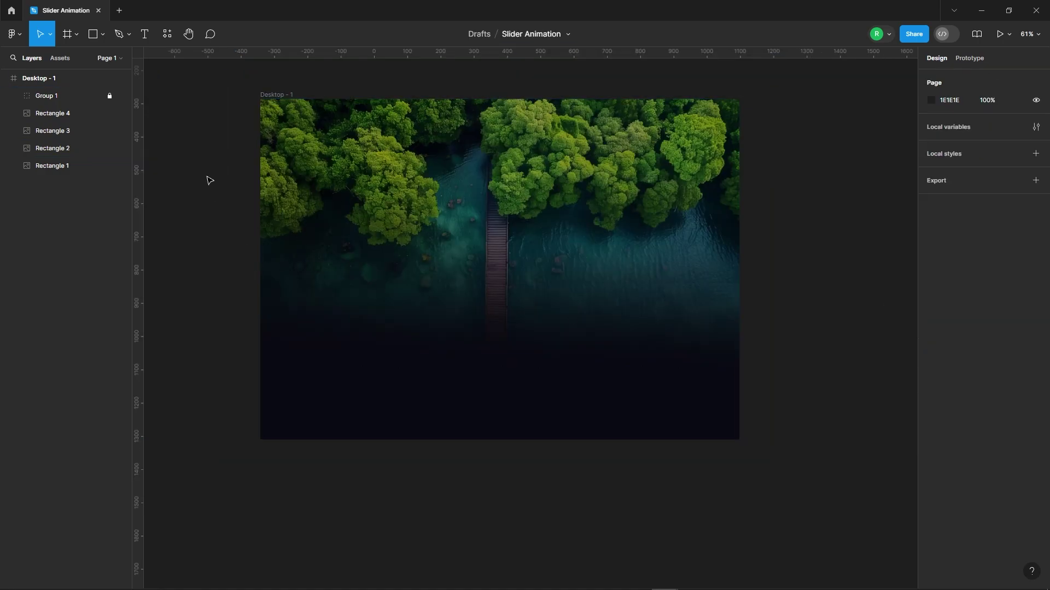
Step: Add a text layer reading "Landscapes" on the empty canvas below the desktop frame and set its font size to 100
click(627, 265)
click(824, 323)
scroll(601, 236, down, 3)
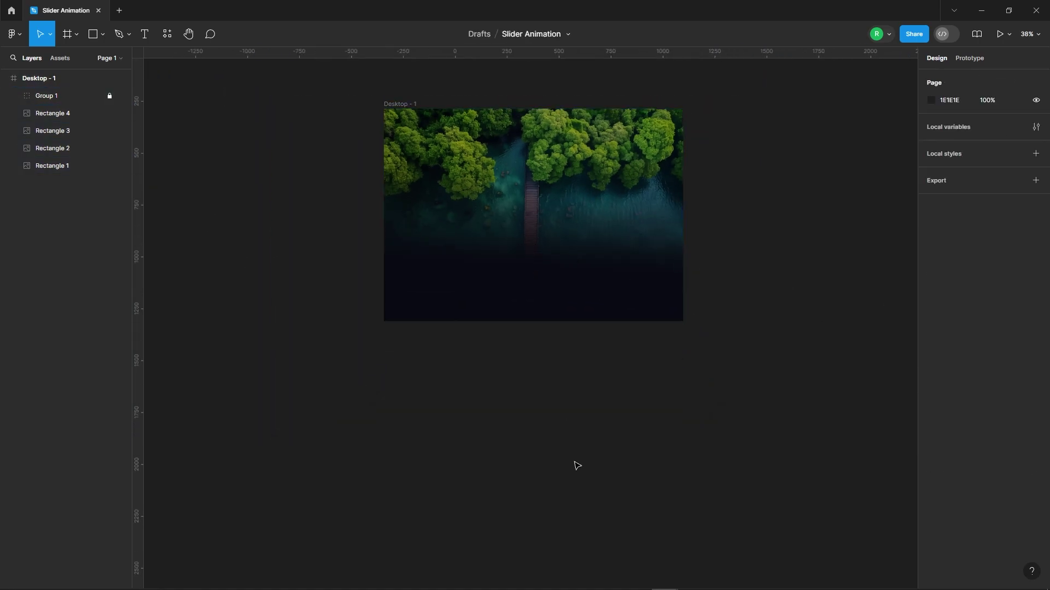
scroll(518, 375, down, 3)
scroll(542, 193, up, 3)
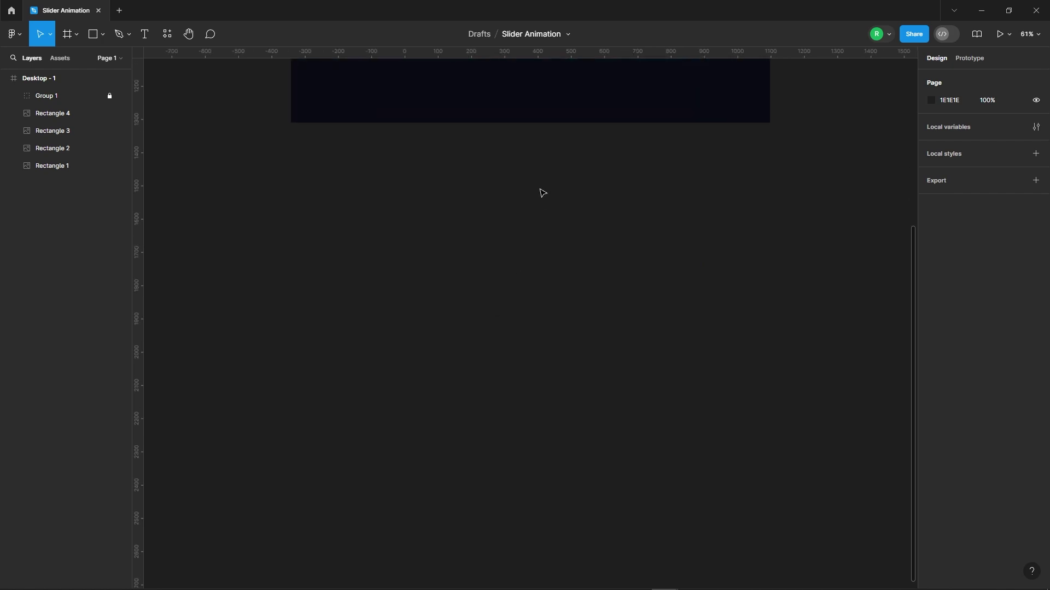
click(143, 35)
click(417, 222)
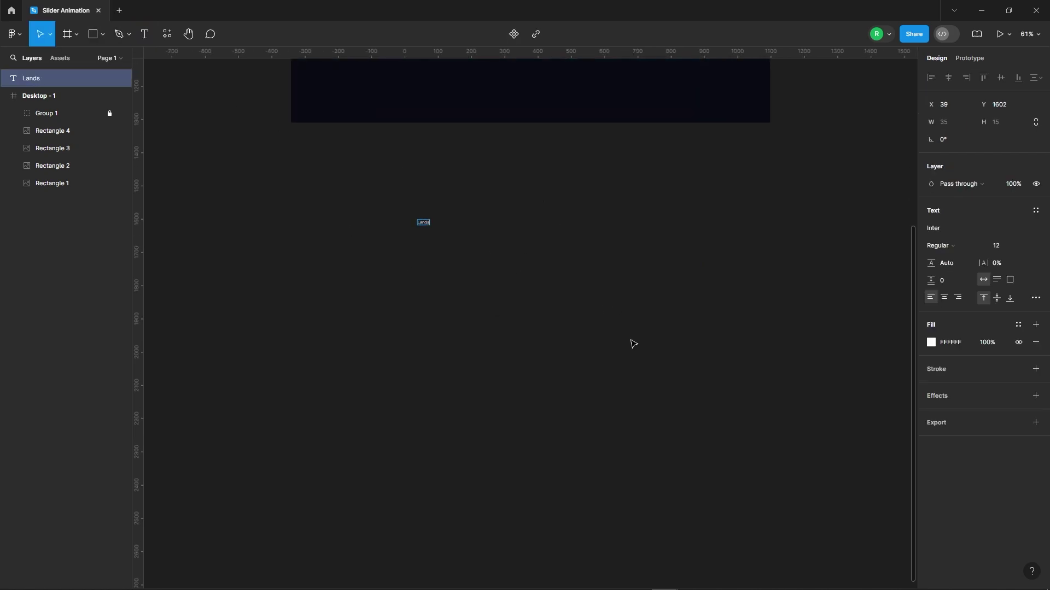
key(Escape)
click(1005, 251)
text(10)
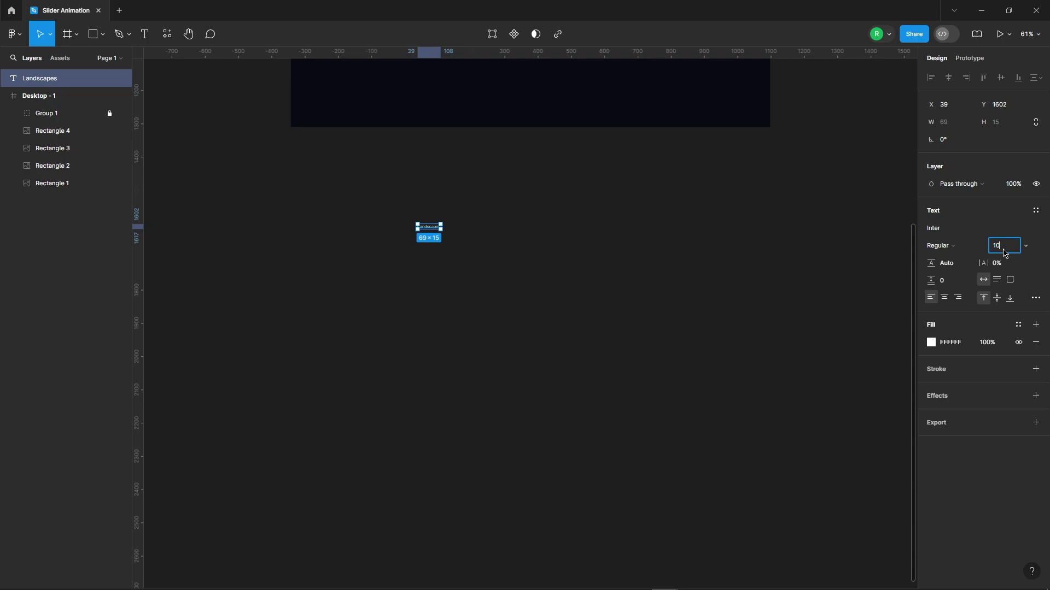
text(0)
key(Return)
Step: Change the font of the Landscapes title to Denton Test in Bold weight
click(948, 227)
text(dent)
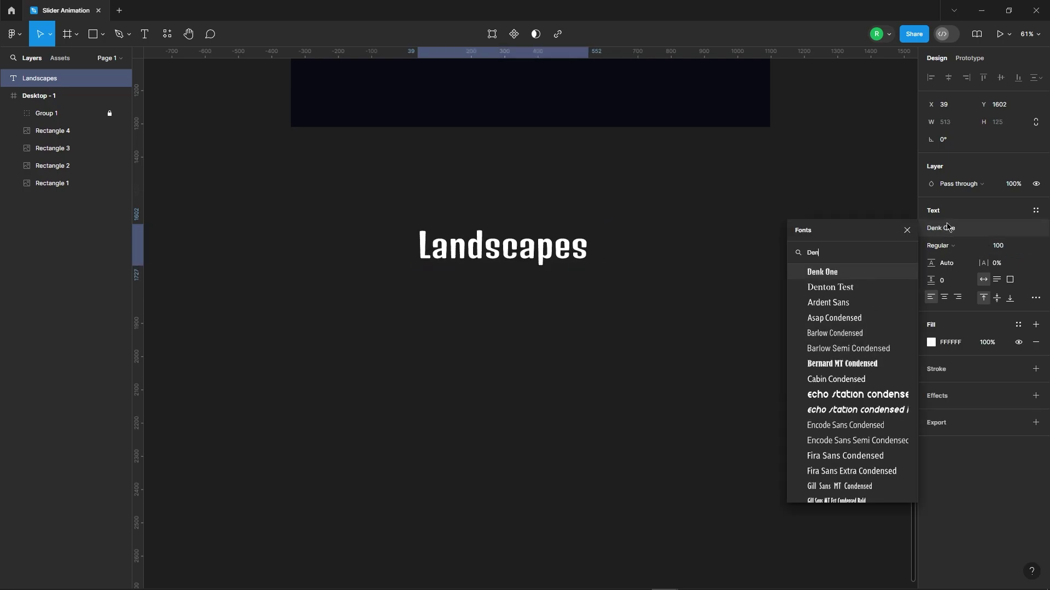
key(Return)
click(953, 250)
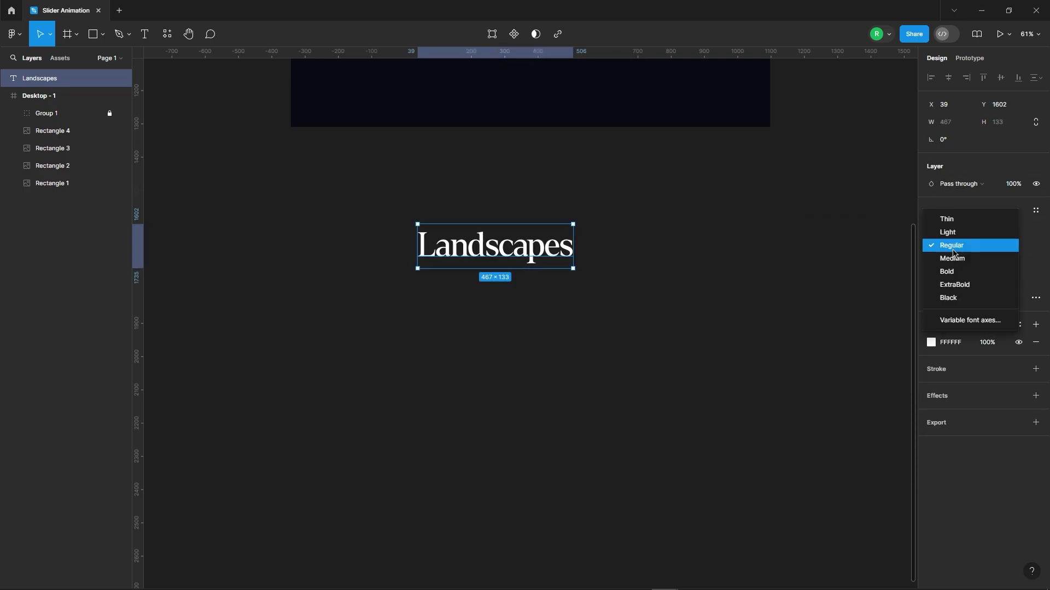
click(919, 272)
click(676, 282)
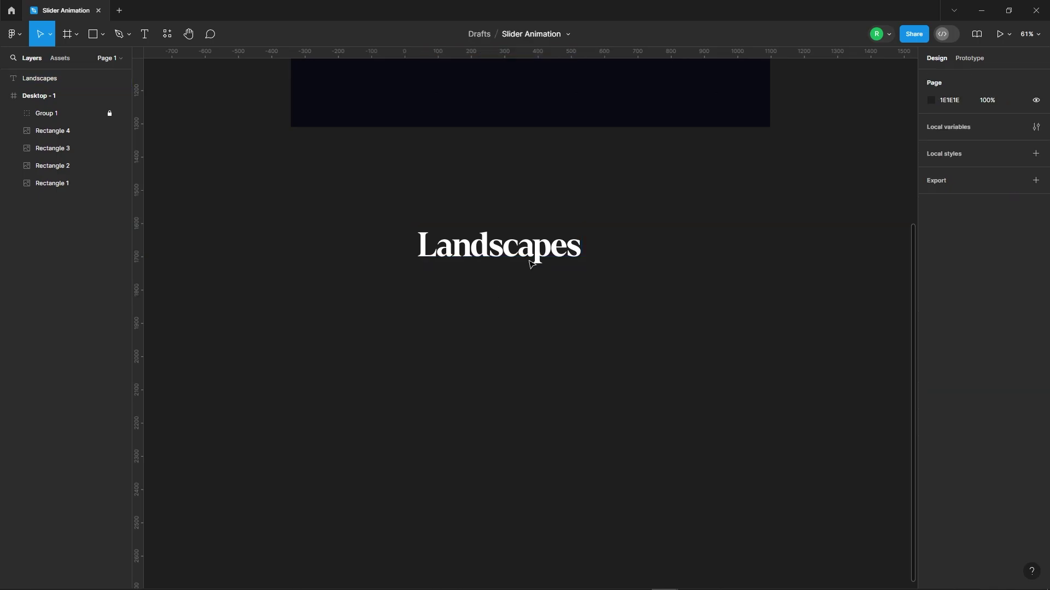
Step: Duplicate the Landscapes title straight down without gaps to make a stack of five titles
click(535, 258)
alt+drag(508, 257, 528, 341)
key(ctrl+d)
key(ctrl+d)
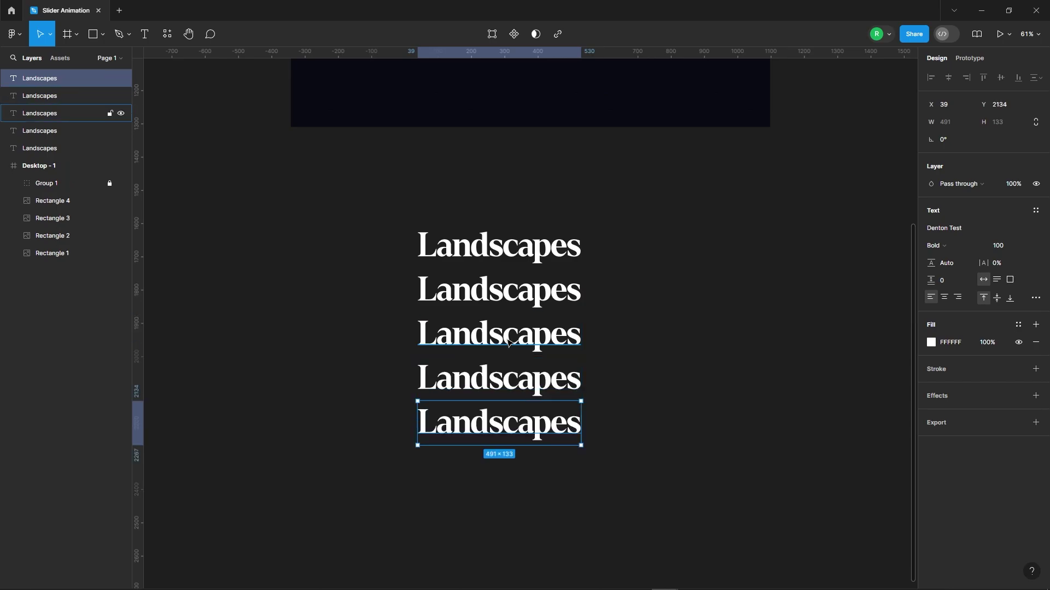
Step: Rewrite the second, third and fourth titles in the stack as "Portraits", "Abstracts" and "Sports"
double_click(512, 297)
text(Portraits)
double_click(499, 333)
text(A)
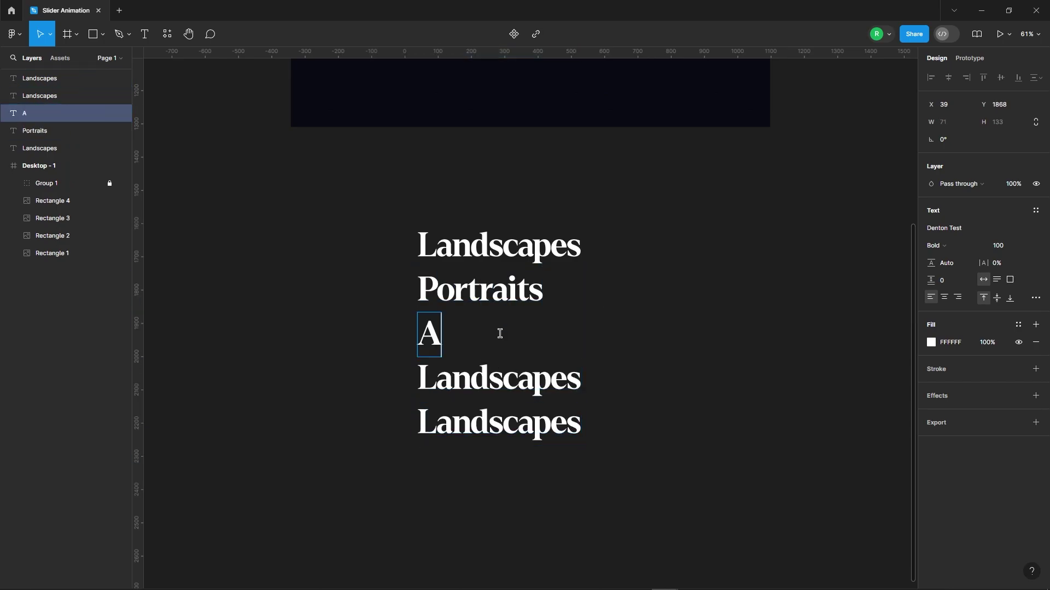
text(bstracts)
double_click(542, 382)
text(Sports)
key(Escape)
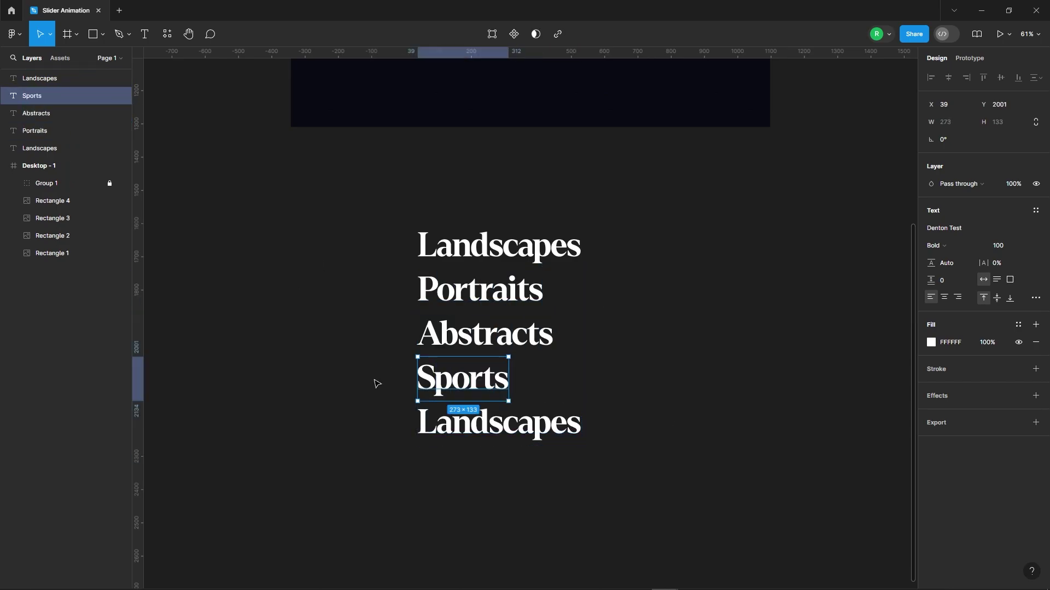
key(Escape)
Step: Wrap all five stacked titles in one frame
drag(370, 183, 629, 494)
right_click(516, 269)
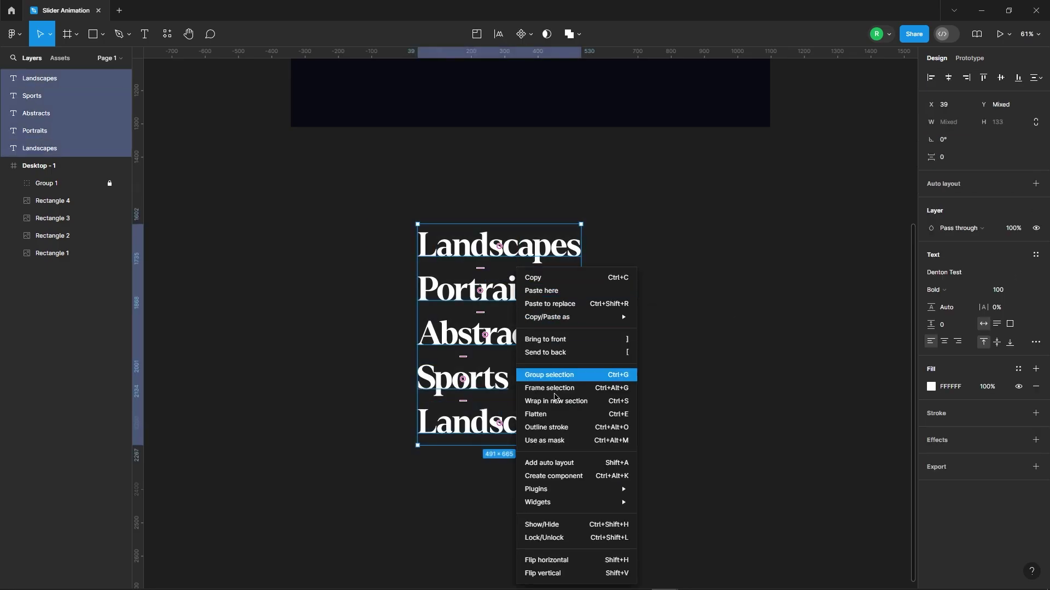
click(554, 392)
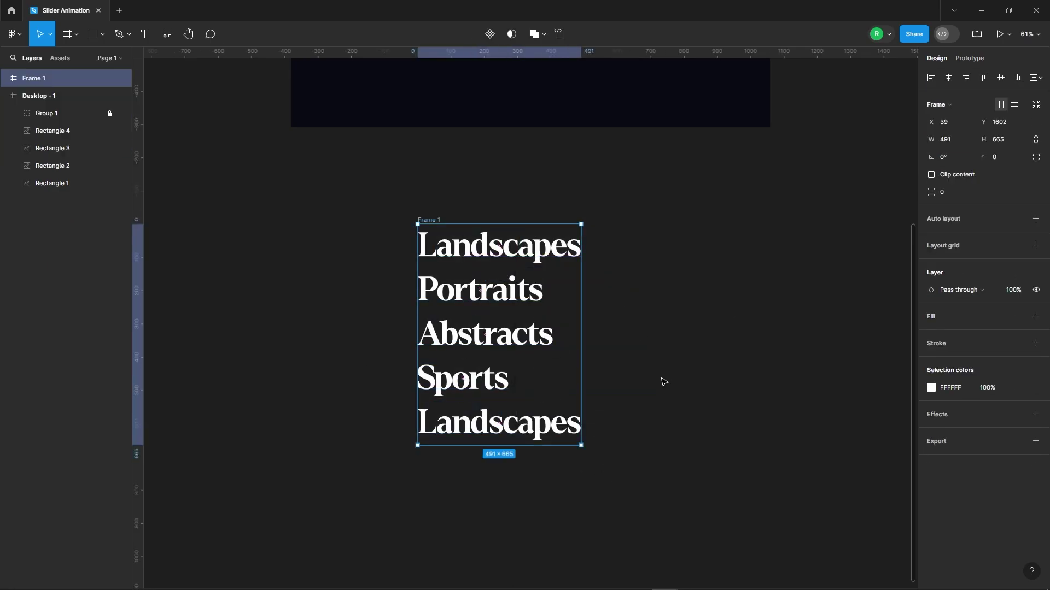
Step: Shrink the title frame's height to 133 so it fits only the first Landscapes title, and clip its content
drag(519, 447, 541, 268)
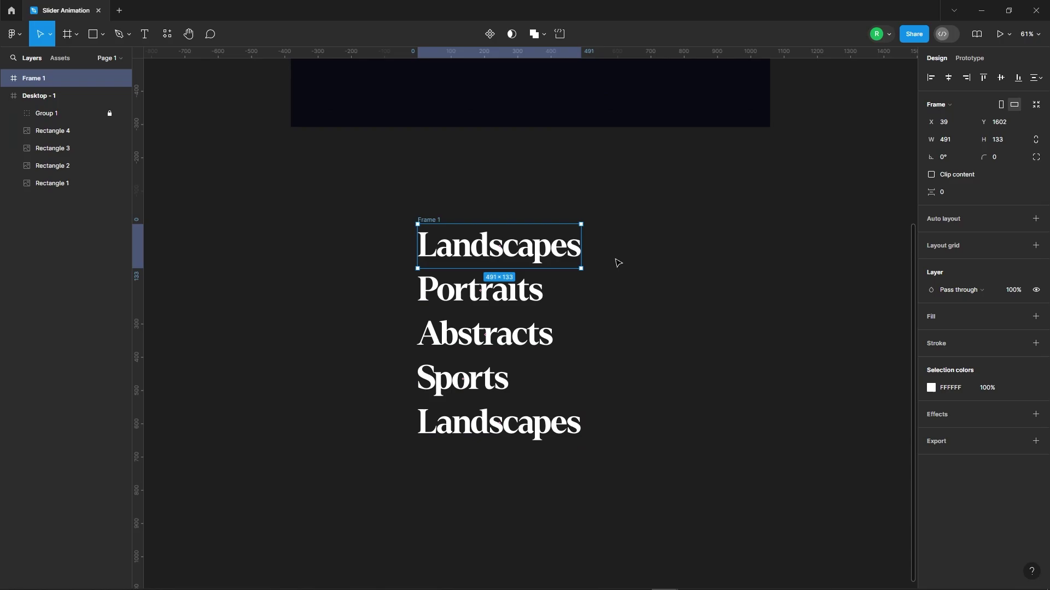
click(931, 175)
click(481, 208)
Step: Move the clipped title frame into the Desktop - 1 frame, over the trees near its left side
click(428, 220)
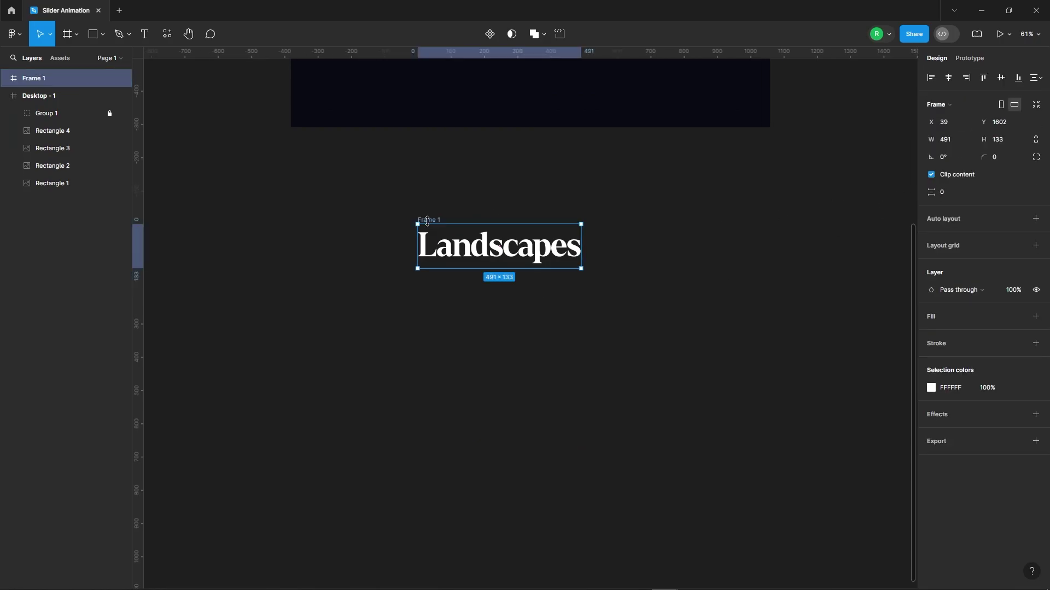
scroll(339, 232, up, 2)
drag(429, 328, 365, 74)
scroll(273, 263, up, 3)
click(264, 272)
drag(475, 291, 448, 203)
key(Escape)
key(Escape)
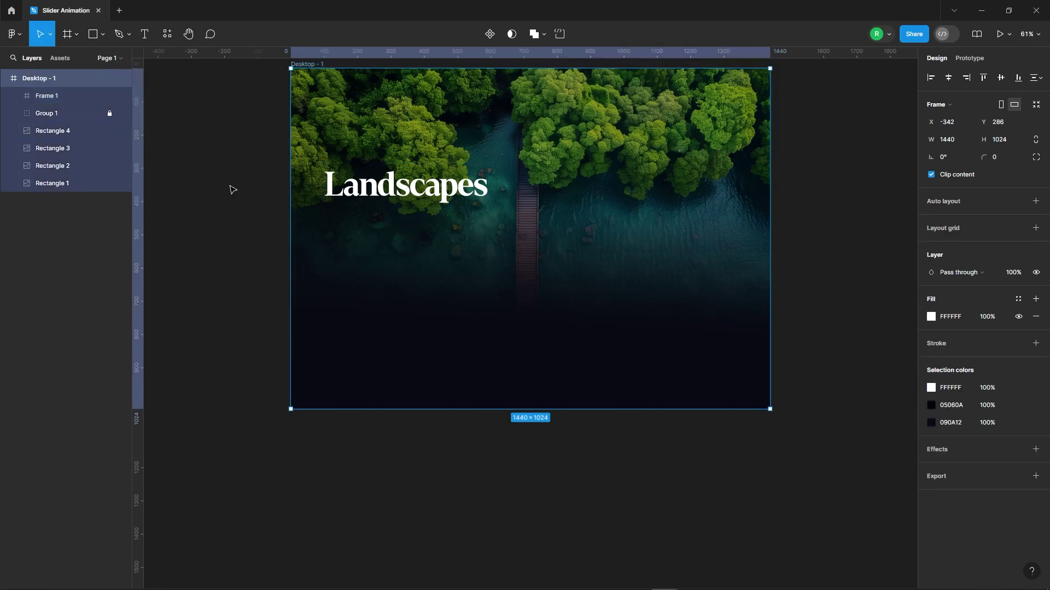
Step: Launch the Lorem Ipsum plugin and draw a text box about 466 × 185 below the Landscapes title
scroll(224, 172, up, 1)
click(167, 33)
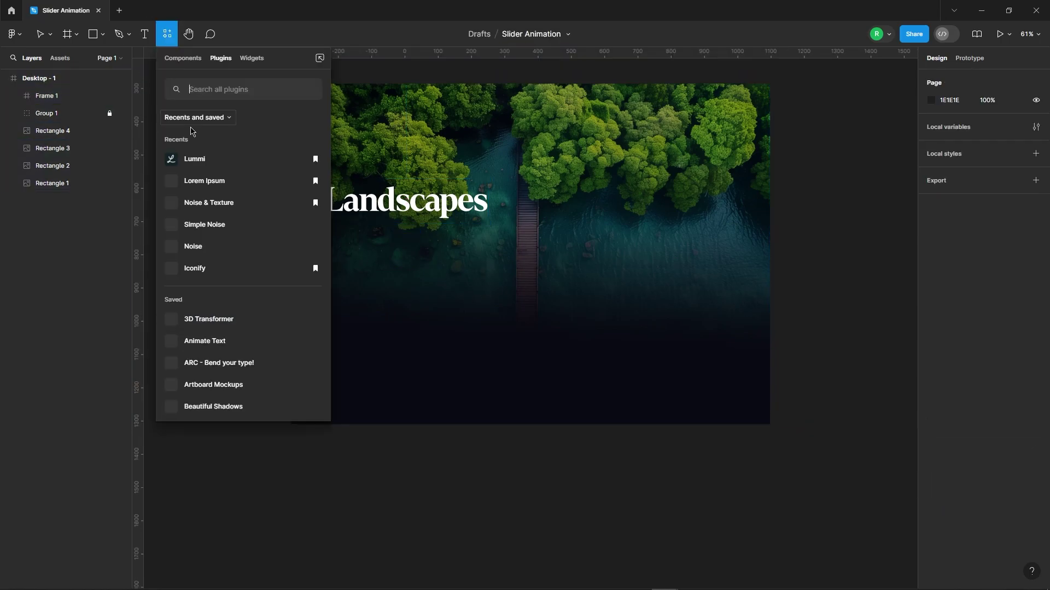
click(189, 178)
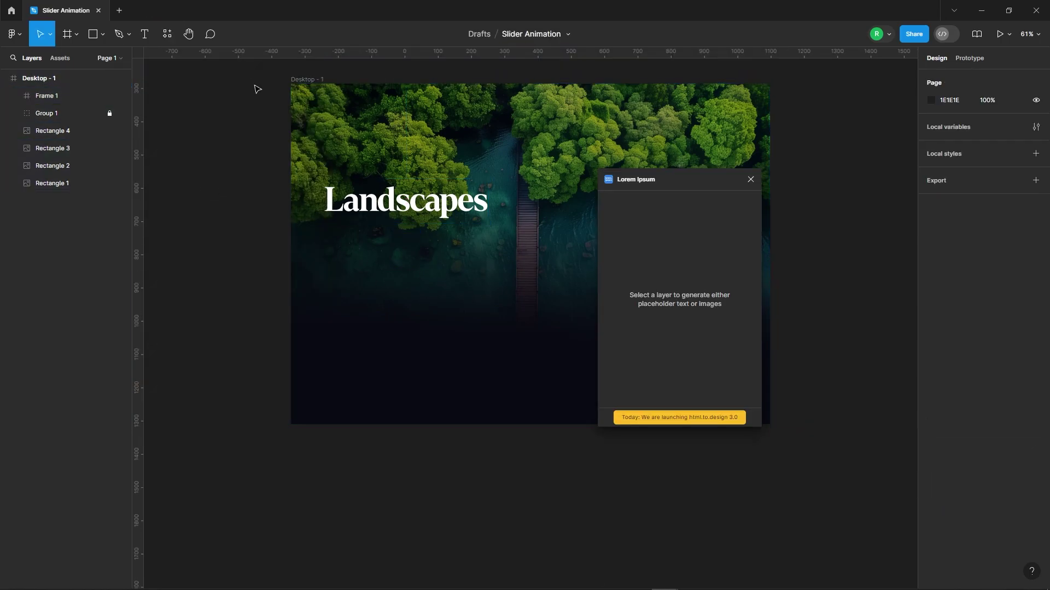
click(144, 34)
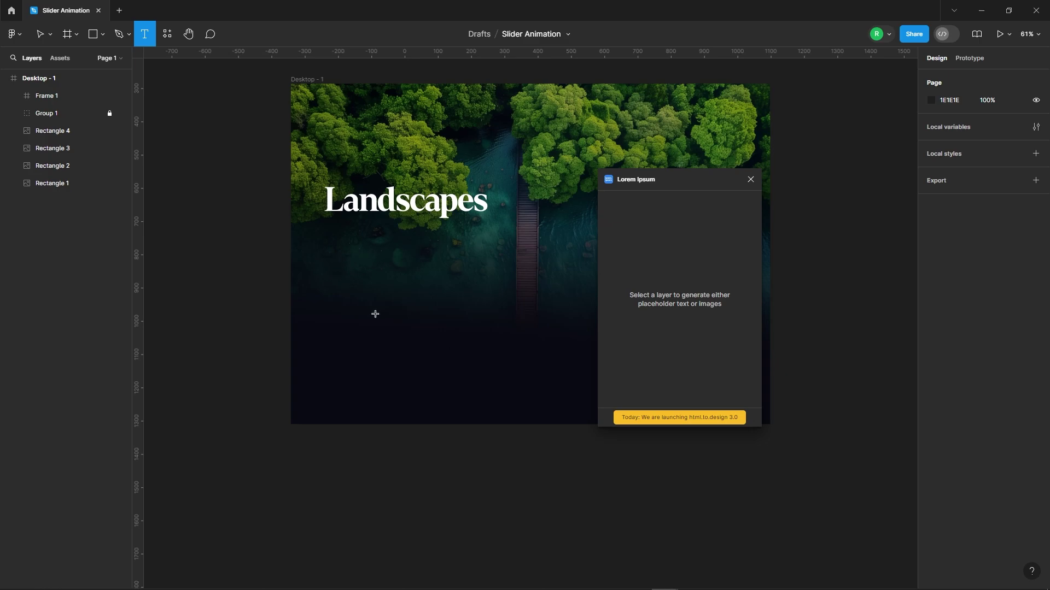
drag(330, 272, 485, 332)
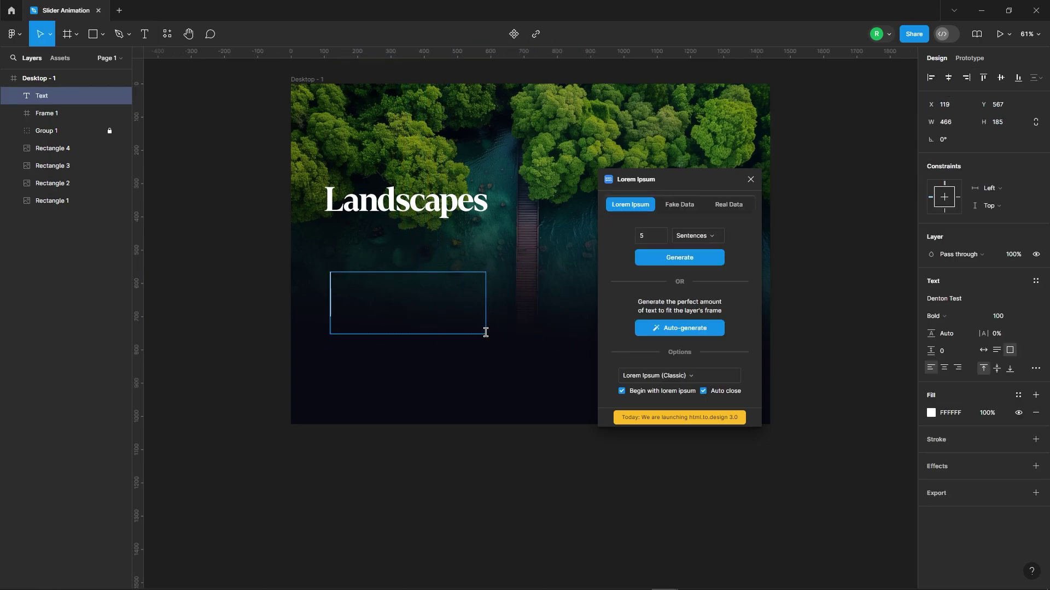
Step: Set the new text box's font size to 16 and auto-generate lorem ipsum text to fill it
click(1009, 320)
text(16)
key(Return)
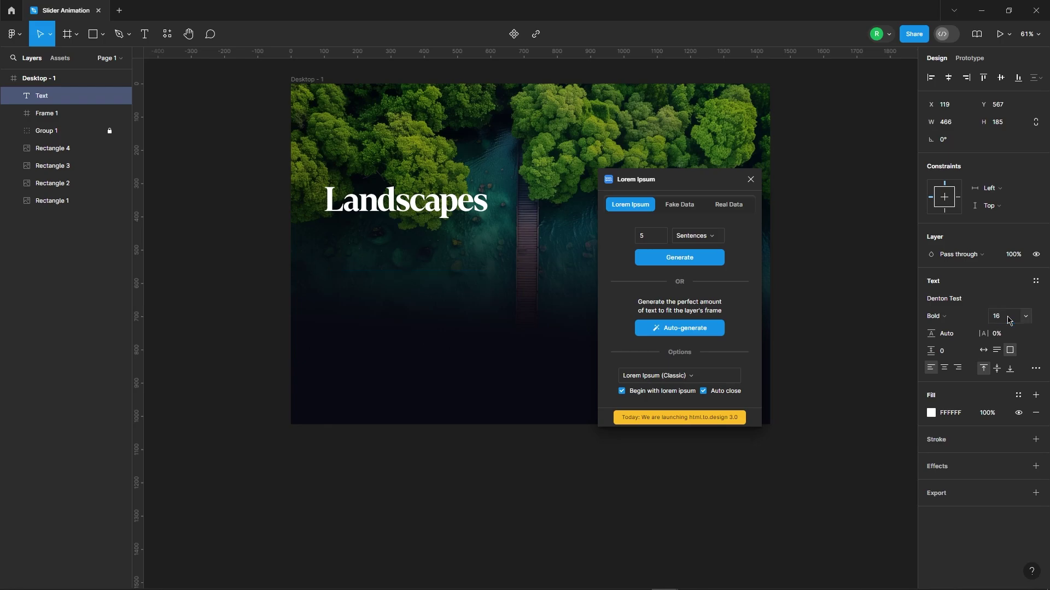
click(674, 335)
scroll(492, 315, up, 3)
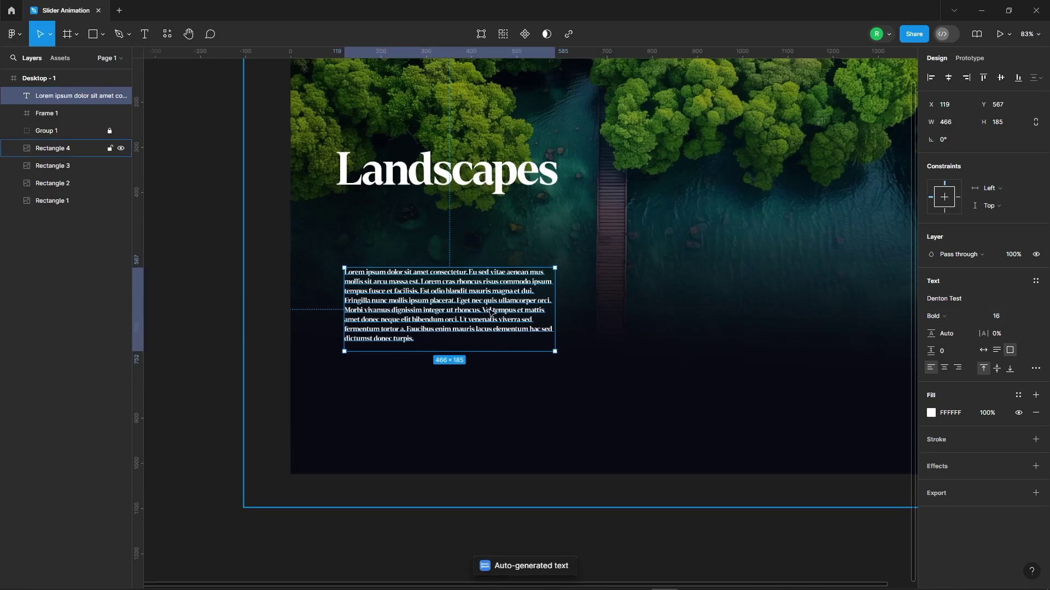
Step: Set the paragraph's font to DM Sans Regular and widen its text box to 479
click(945, 299)
text(dm sa)
key(Return)
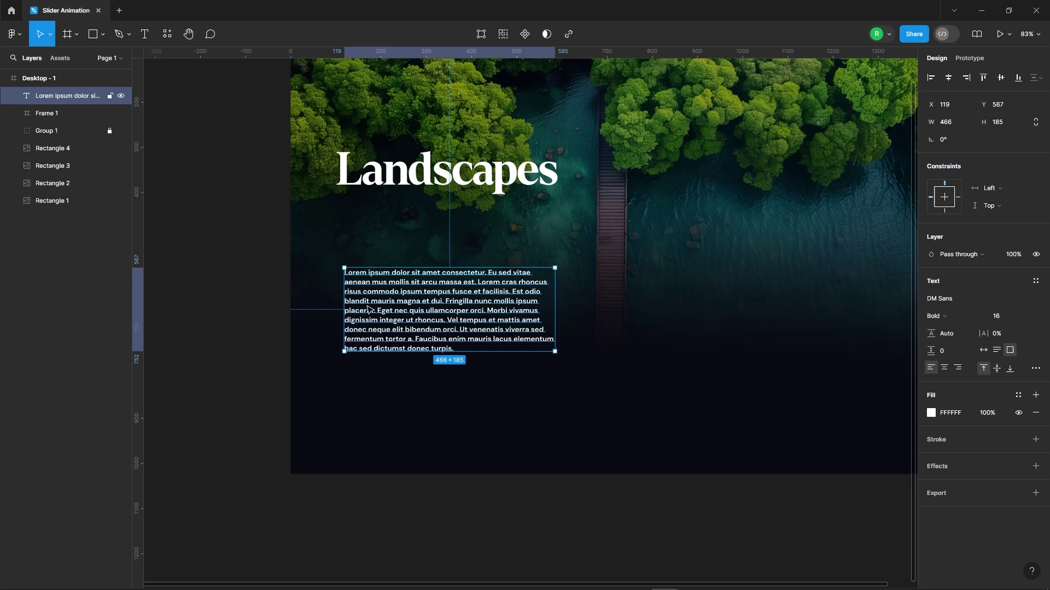
click(711, 333)
click(514, 326)
click(937, 316)
click(960, 292)
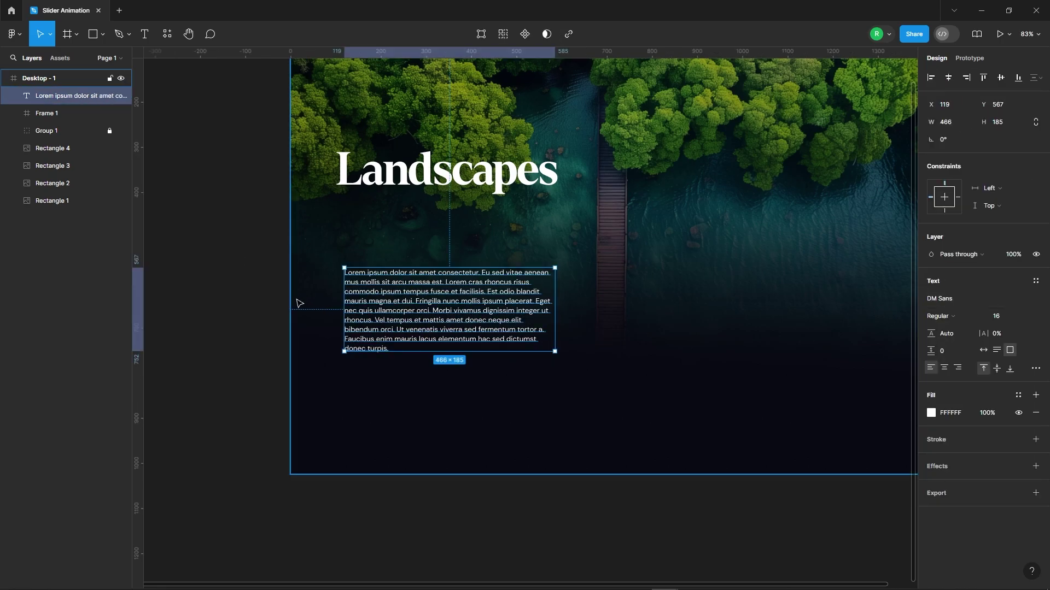
scroll(428, 278, up, 3)
mouse_move(568, 291)
mouse_down()
mouse_move(595, 284)
mouse_move(575, 287)
mouse_up()
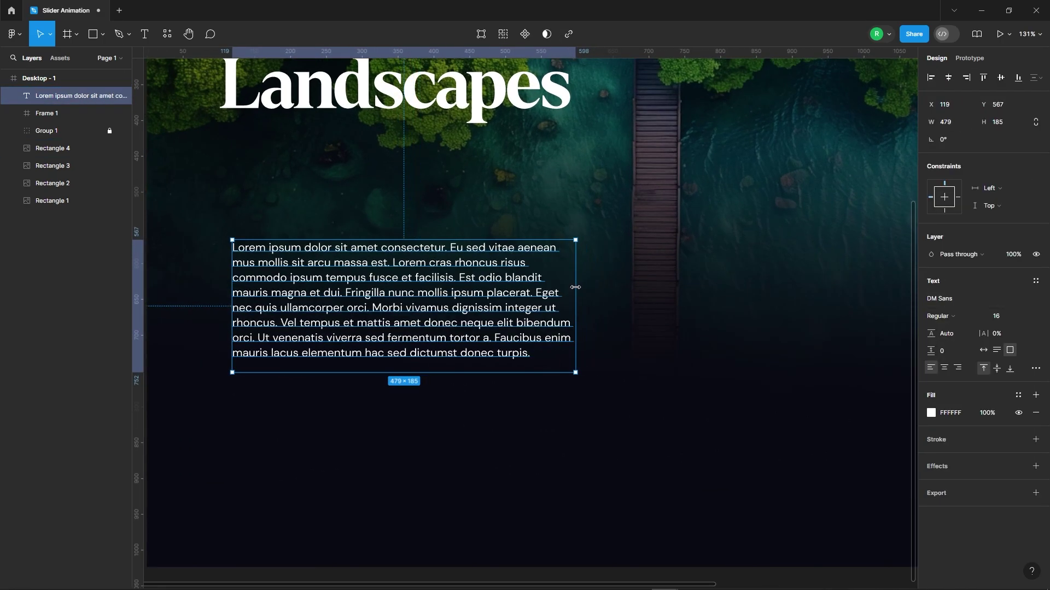
Step: Trim the paragraph so it ends with "Fringilla nunc mollis ipsum." and set its text box to auto height
double_click(488, 298)
shift+click(605, 462)
key(Delete)
click(997, 351)
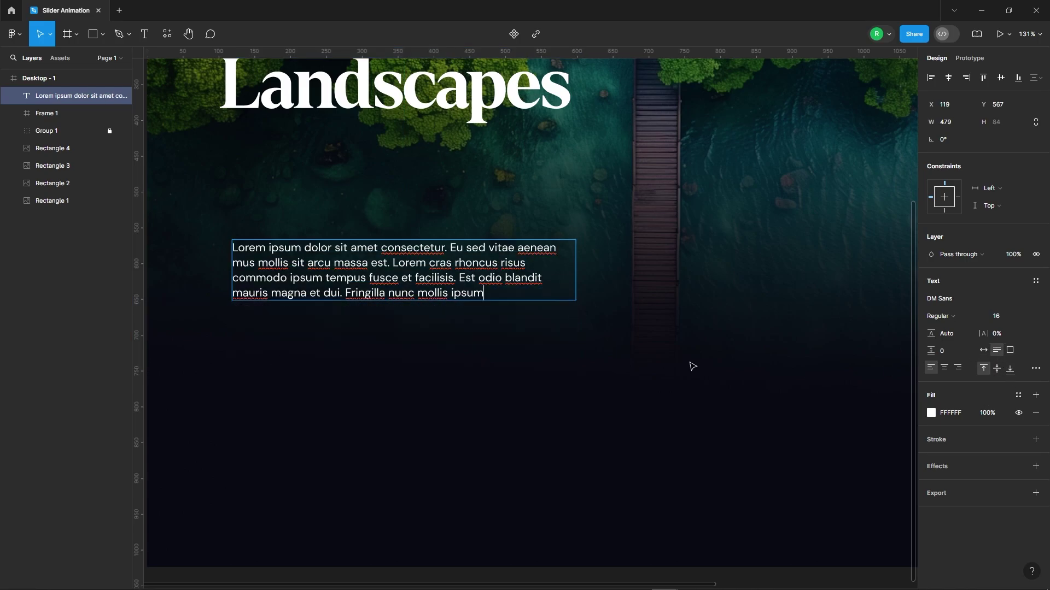
click(690, 365)
double_click(485, 288)
click(484, 288)
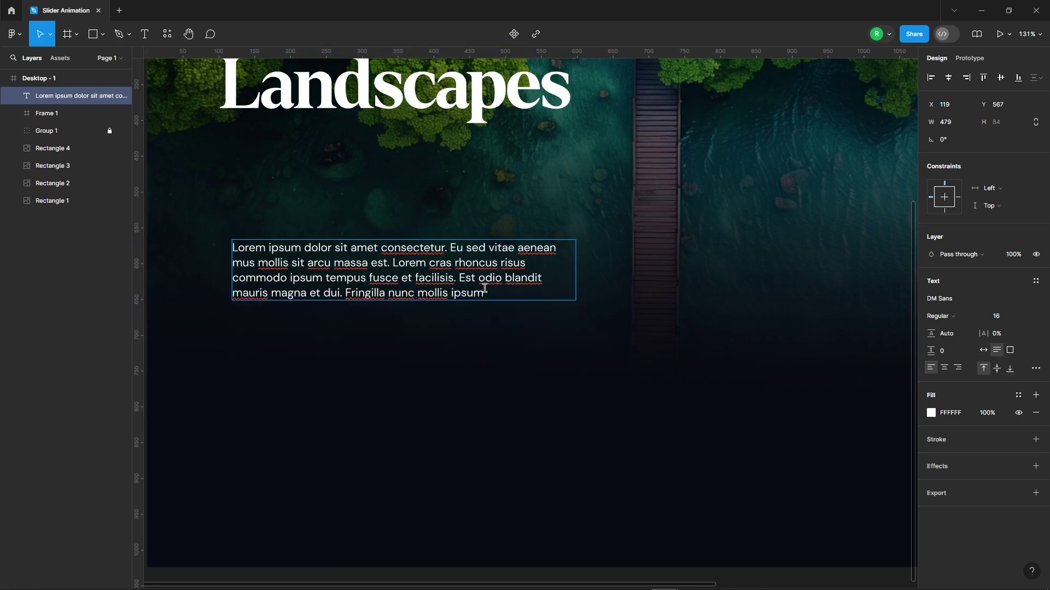
click(559, 374)
Step: Duplicate the paragraph below itself and replace the copy's text with "Explore Now"
scroll(504, 335, down, 2)
mouse_move(395, 306)
mouse_down()
mouse_move(383, 257)
mouse_move(398, 313)
mouse_up()
double_click(398, 314)
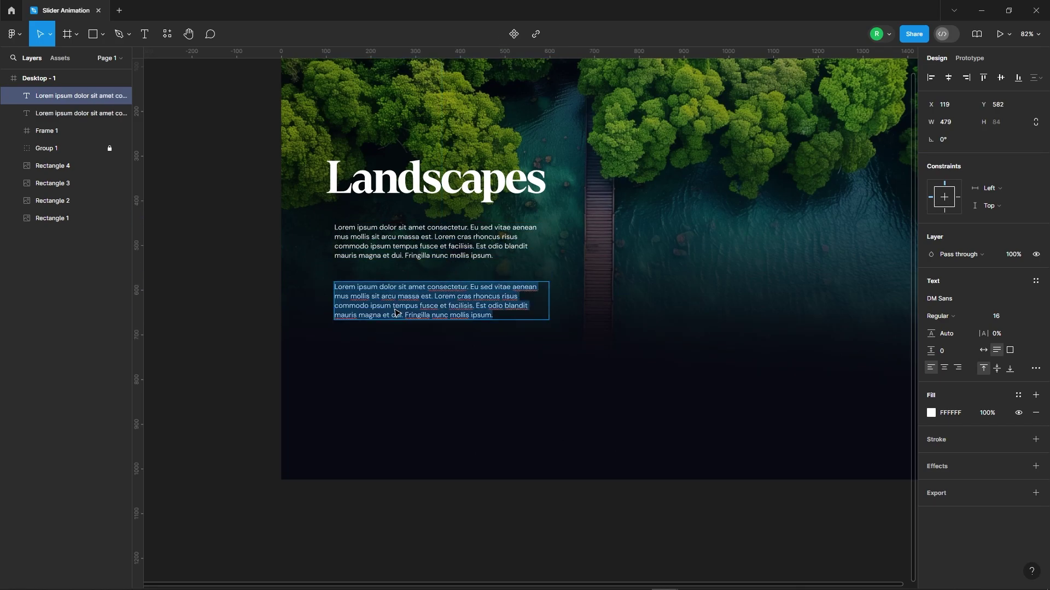
text(Explore Now)
key(Escape)
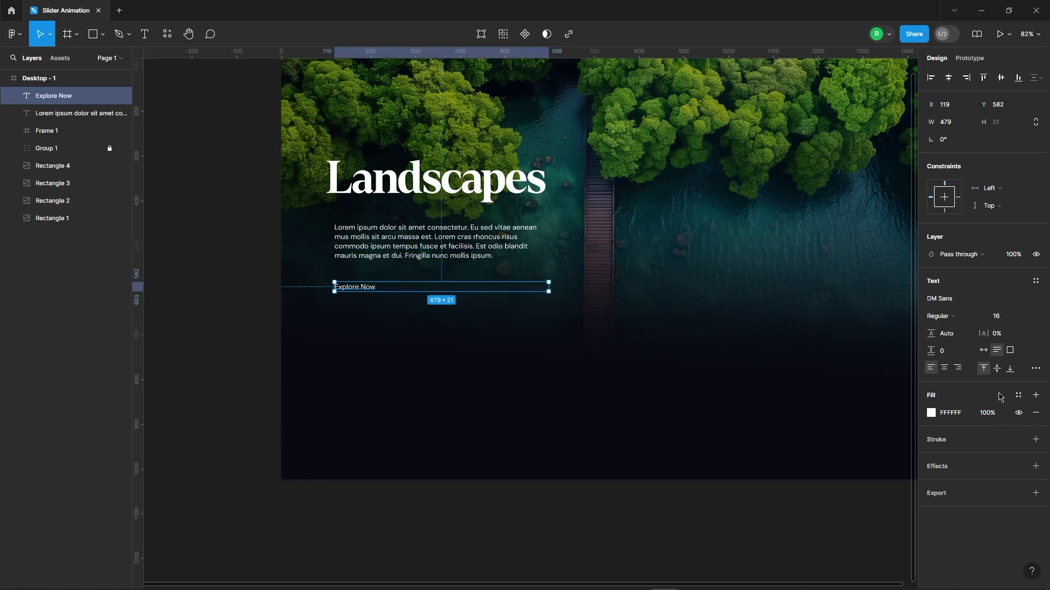
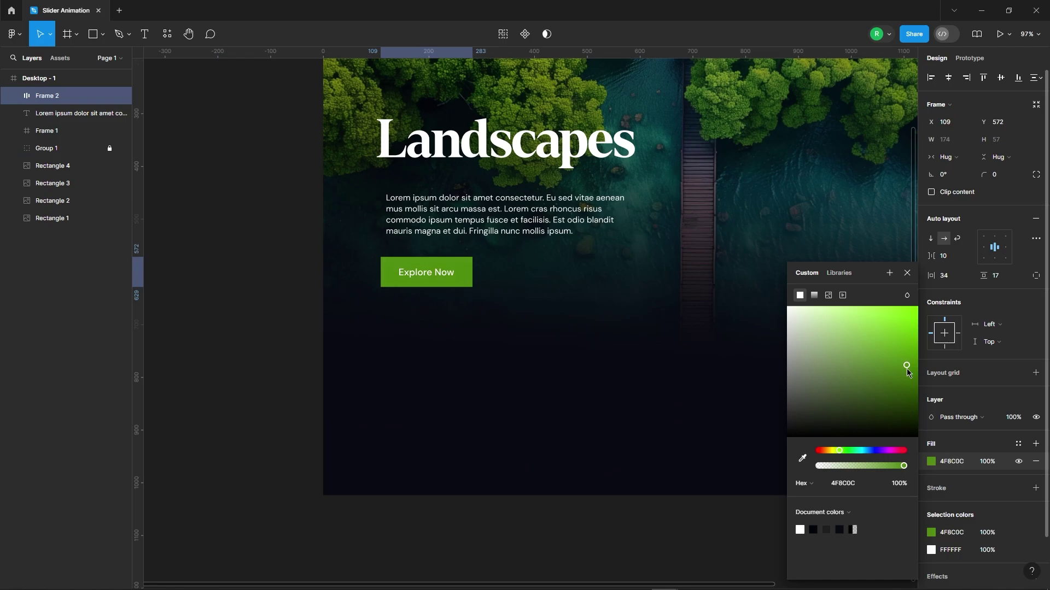
Step: Round all corners of the green Explore Now button with a radius of 12
click(908, 273)
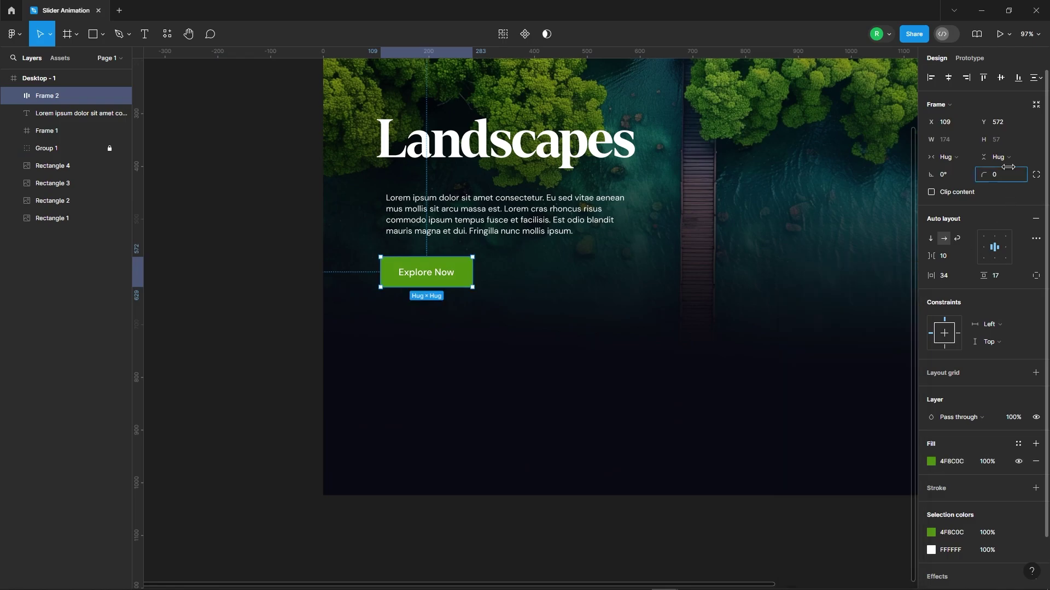
click(1036, 175)
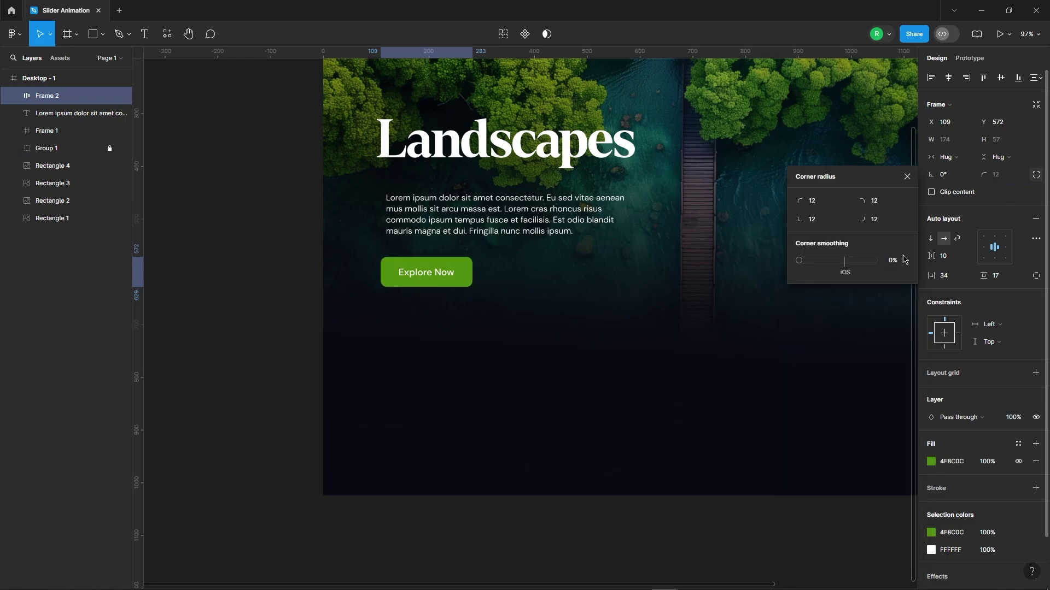
click(907, 178)
click(213, 328)
Step: Align the left edges of the Landscapes title, the paragraph and the Explore Now button
scroll(214, 328, down, 3)
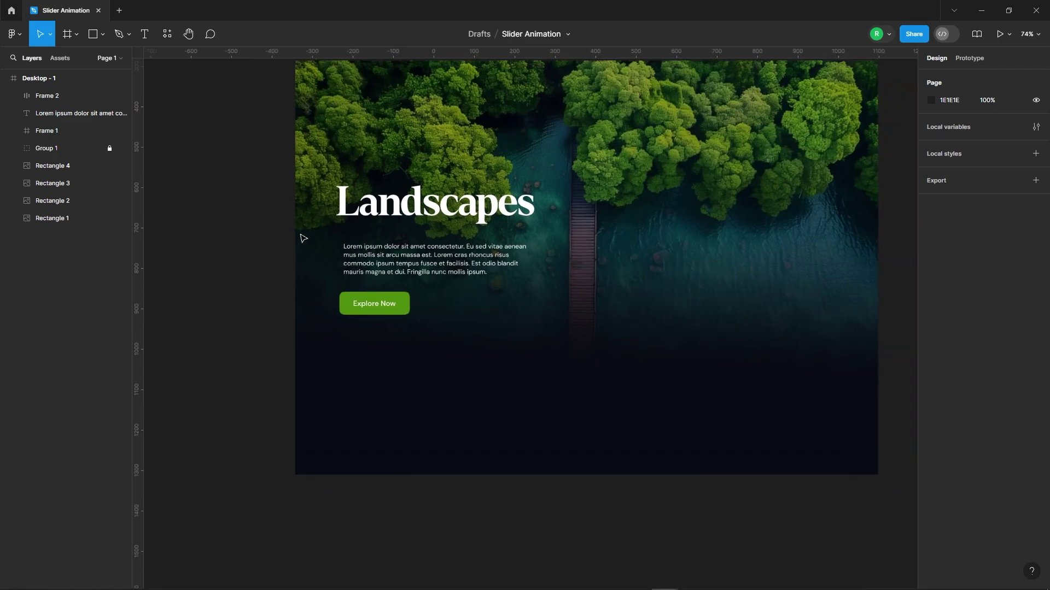
click(421, 266)
shift+click(436, 218)
shift+click(402, 298)
click(935, 82)
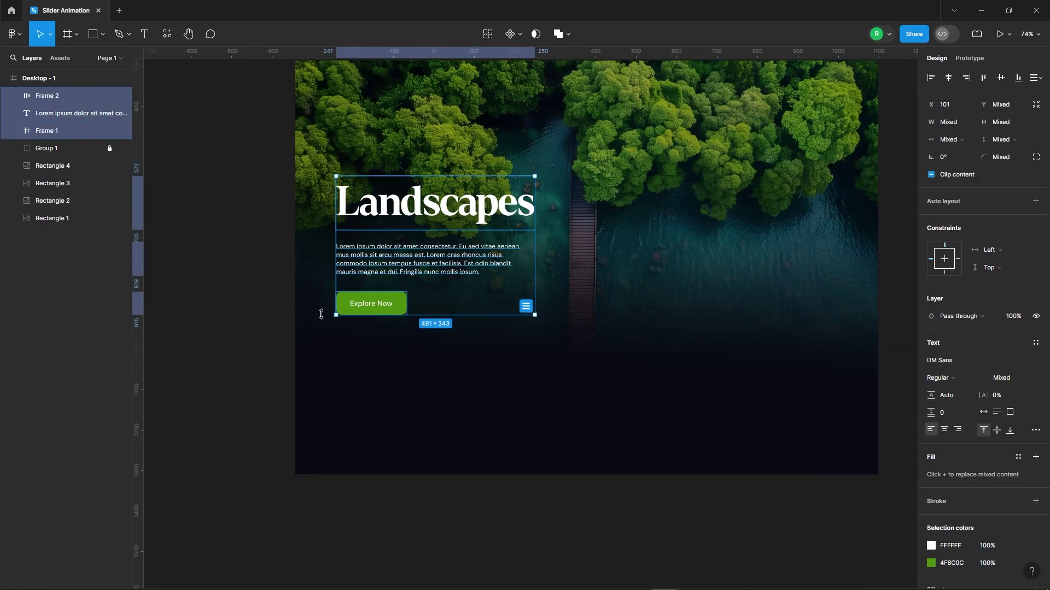
click(253, 261)
Step: Set the lorem ipsum paragraph's letter spacing to 3% and its line height to 192.7%
click(81, 113)
key(shift+0)
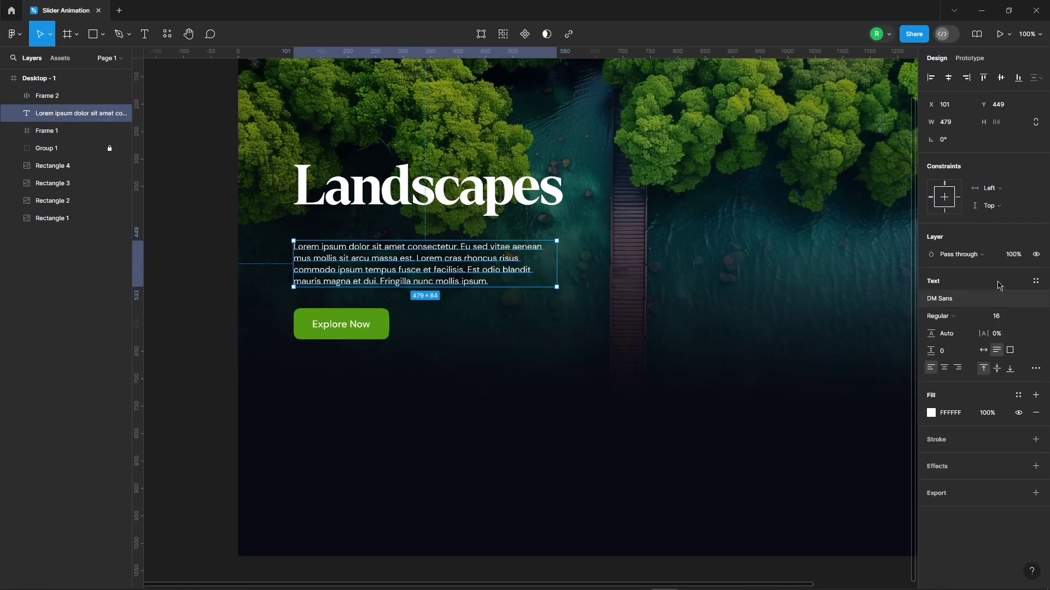
click(1002, 335)
key(Up)
key(Up)
key(Up)
click(952, 335)
key(shift+Up)
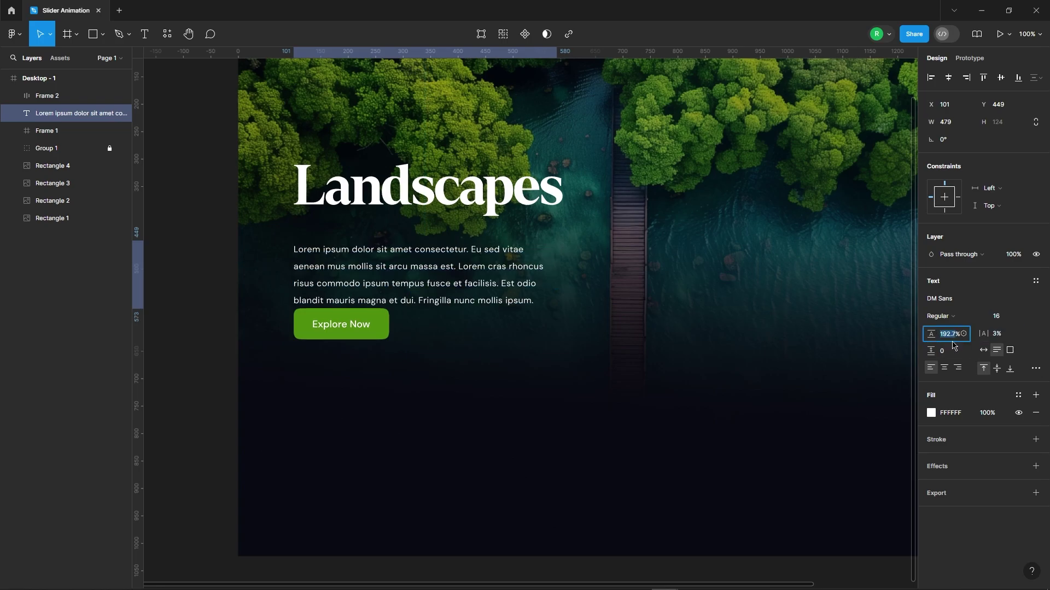
Step: Reduce the lorem ipsum paragraph's line height to 150.7%
key(Down)
key(Down)
key(Down)
key(Down)
key(Down)
key(Down)
key(Down)
key(Down)
key(Down)
key(Down)
key(Down)
key(Down)
key(Down)
key(Down)
key(Down)
key(Down)
key(Down)
key(Down)
key(Down)
key(Down)
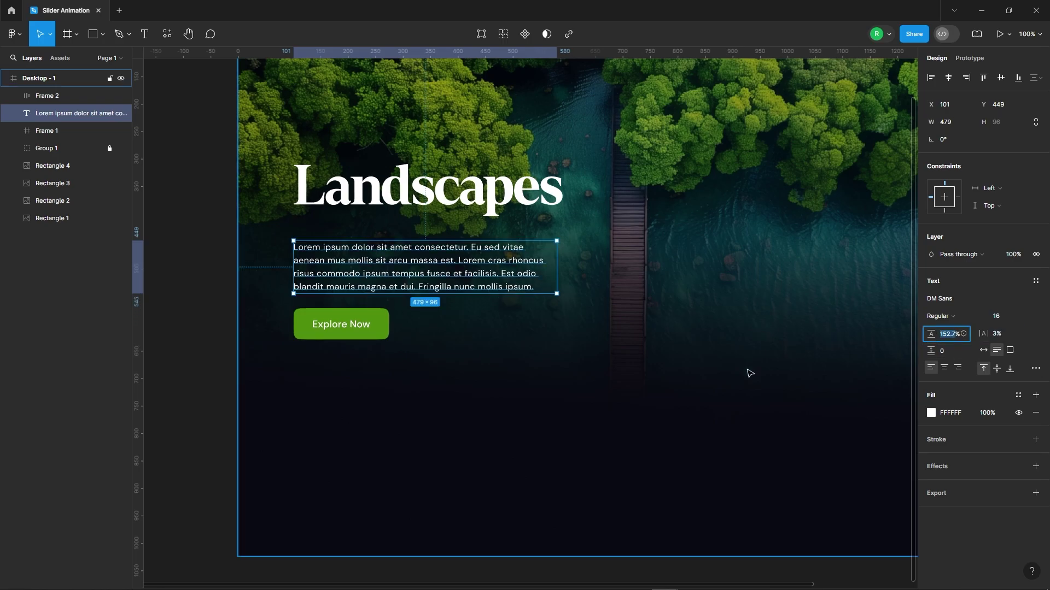
click(250, 283)
Step: Move the lorem ipsum paragraph up closer to the Landscapes title, to Y 439
drag(362, 284, 363, 275)
key(shift+Down)
key(Up)
key(Up)
key(Up)
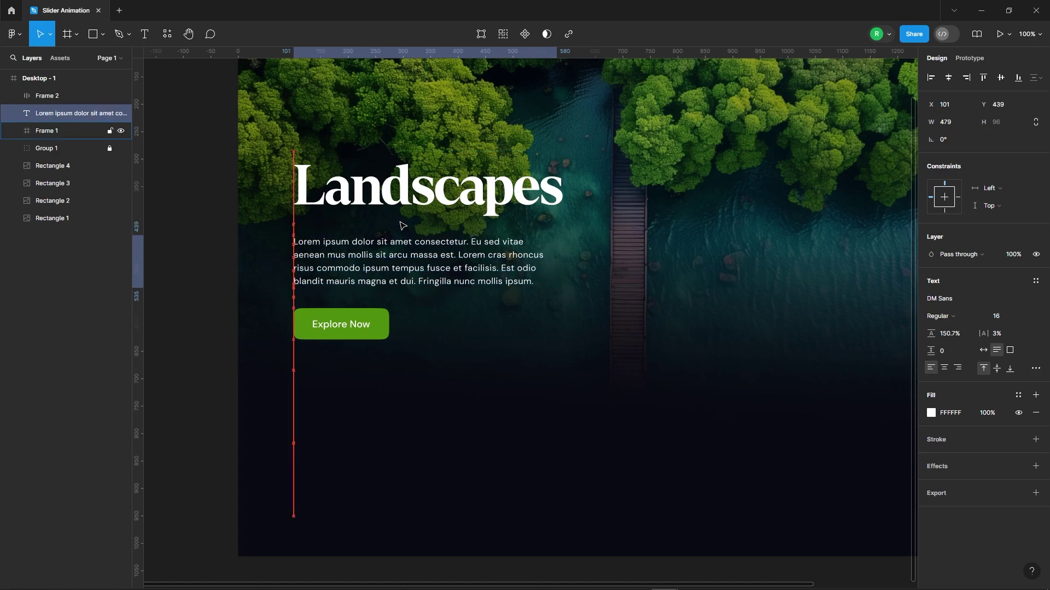
Step: Nudge the Explore Now button down to Y 575
click(351, 329)
key(Down)
key(Down)
key(Down)
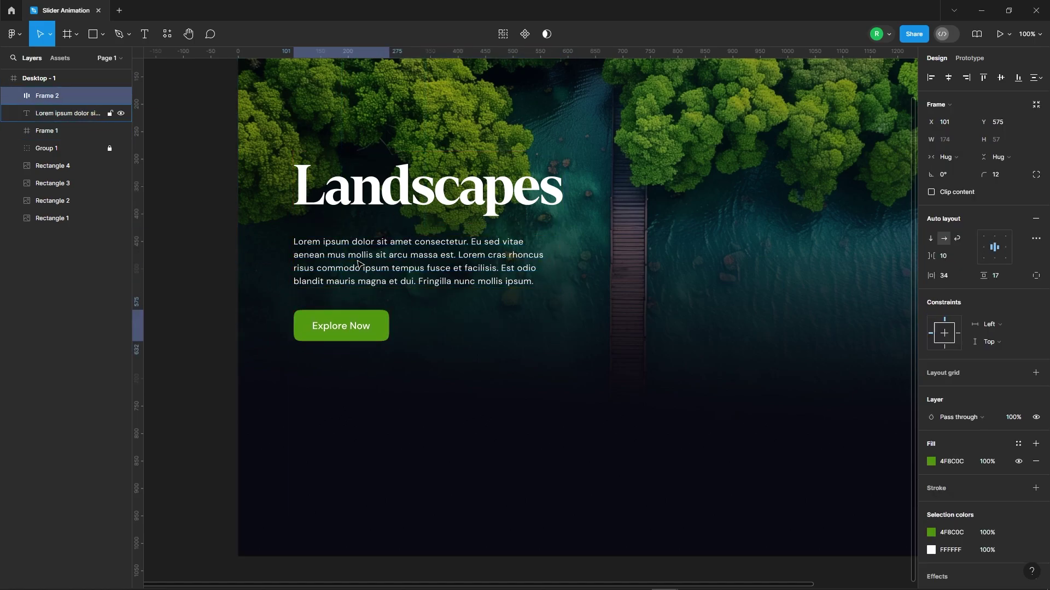
Step: Move the Landscapes title, paragraph and Explore Now button together to X 90 and about 114 px lower in the frame
shift+click(361, 259)
shift+click(359, 202)
scroll(253, 244, down, 5)
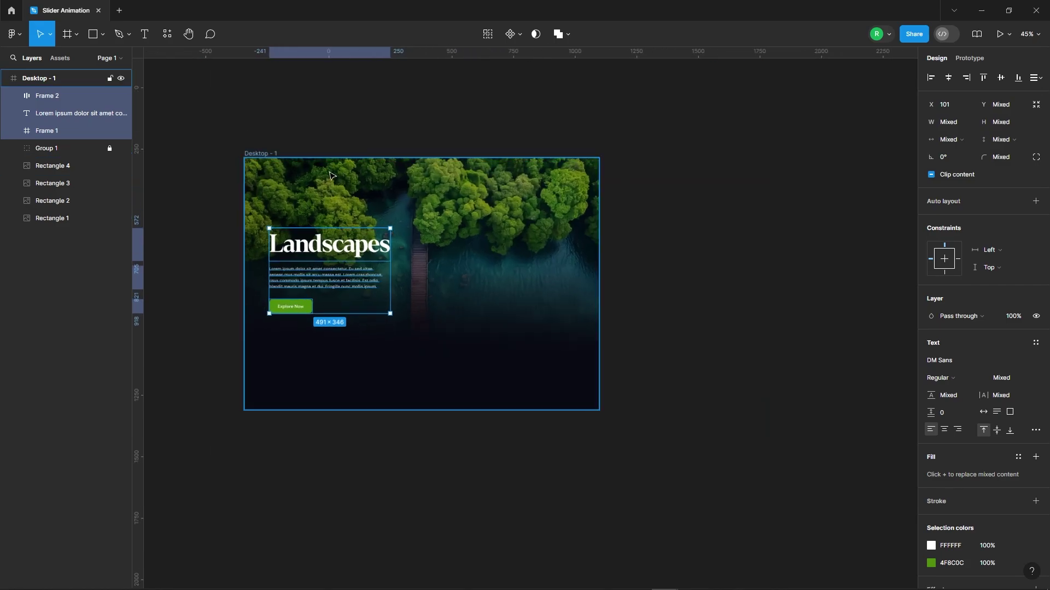
key(shift+Left)
key(shift+Left)
key(Right)
key(Right)
key(Right)
key(Right)
key(Right)
key(Right)
key(Right)
key(Right)
key(Right)
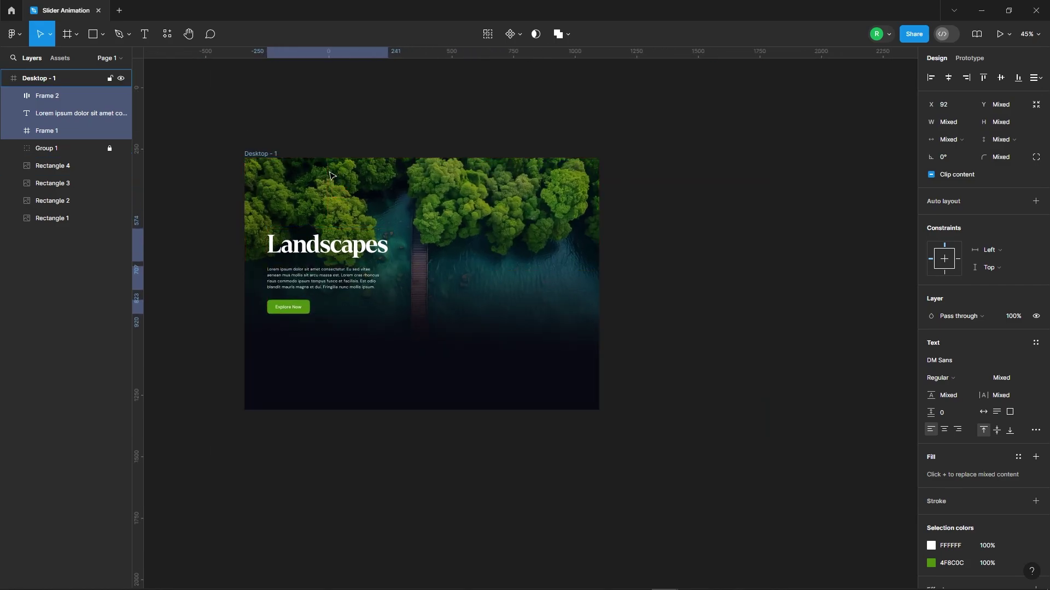
key(Down)
key(Down)
key(Down)
key(shift+Down)
key(shift+Down)
key(shift+Down)
key(shift+Down)
key(shift+Down)
key(shift+Down)
key(shift+Down)
key(shift+Down)
key(shift+Down)
key(shift+Down)
key(shift+Down)
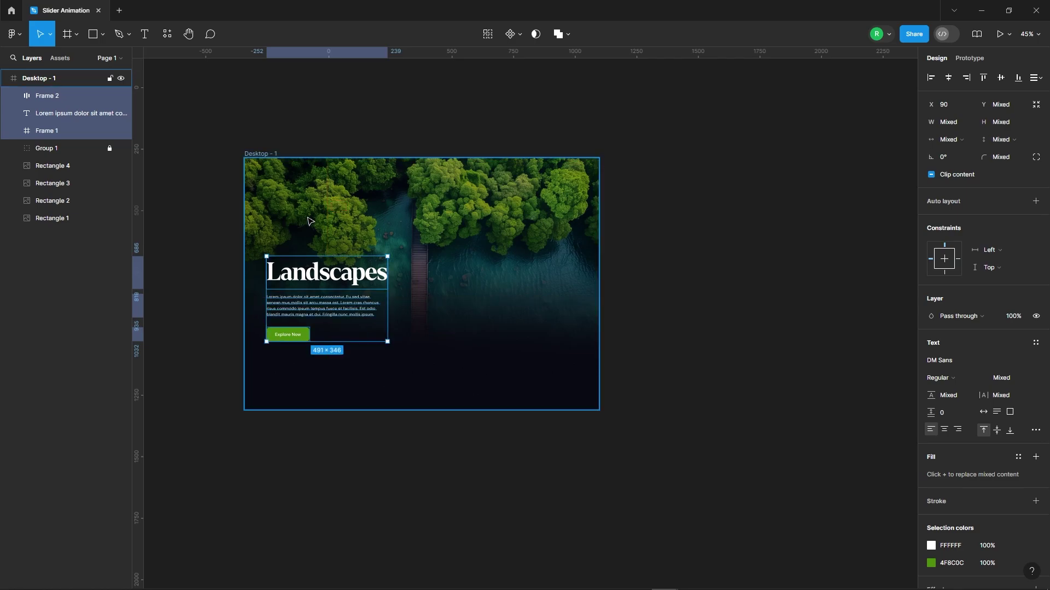
key(Escape)
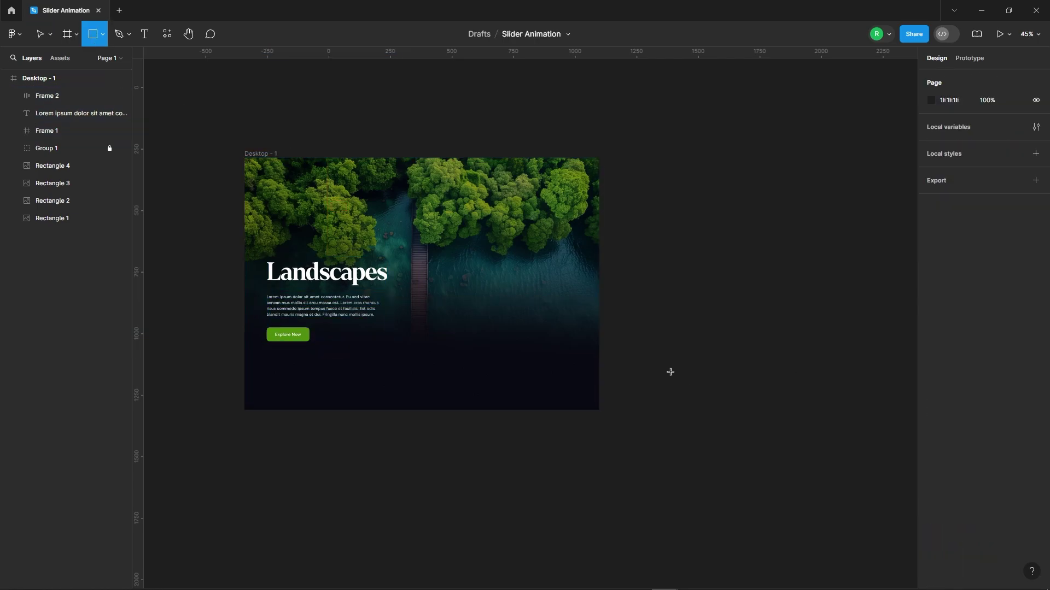
Step: Draw a rectangle on the empty canvas beside the Desktop - 1 frame and size it 380 × 450
drag(629, 278, 702, 344)
click(952, 125)
text(3)
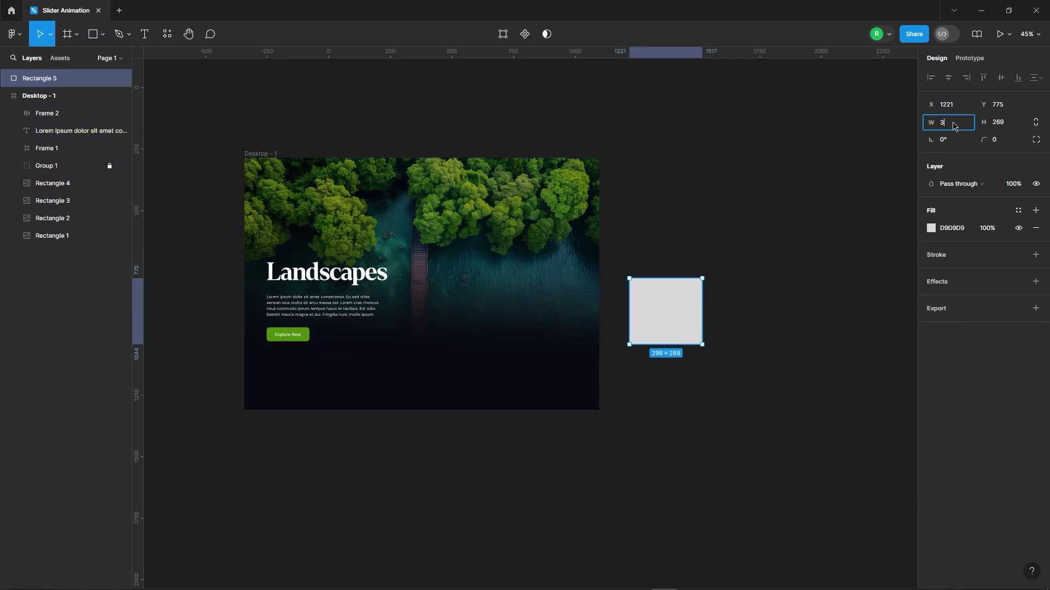
text(80)
key(Return)
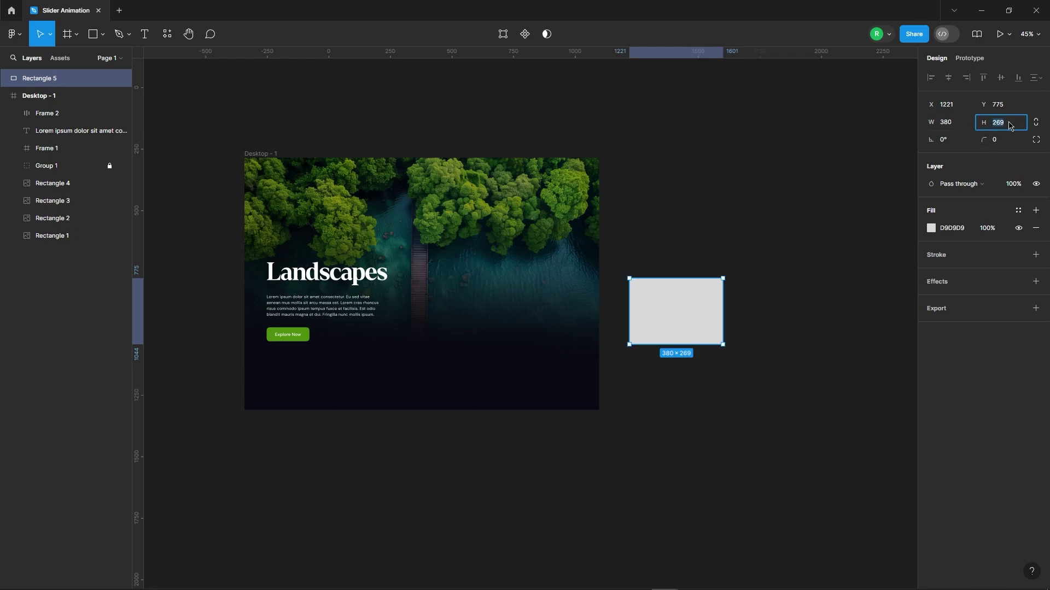
click(1010, 125)
text(450)
key(Return)
Step: Round the rectangle's corners with a radius of 30 and 100% corner smoothing
scroll(687, 349, down, 2)
scroll(498, 174, up, 5)
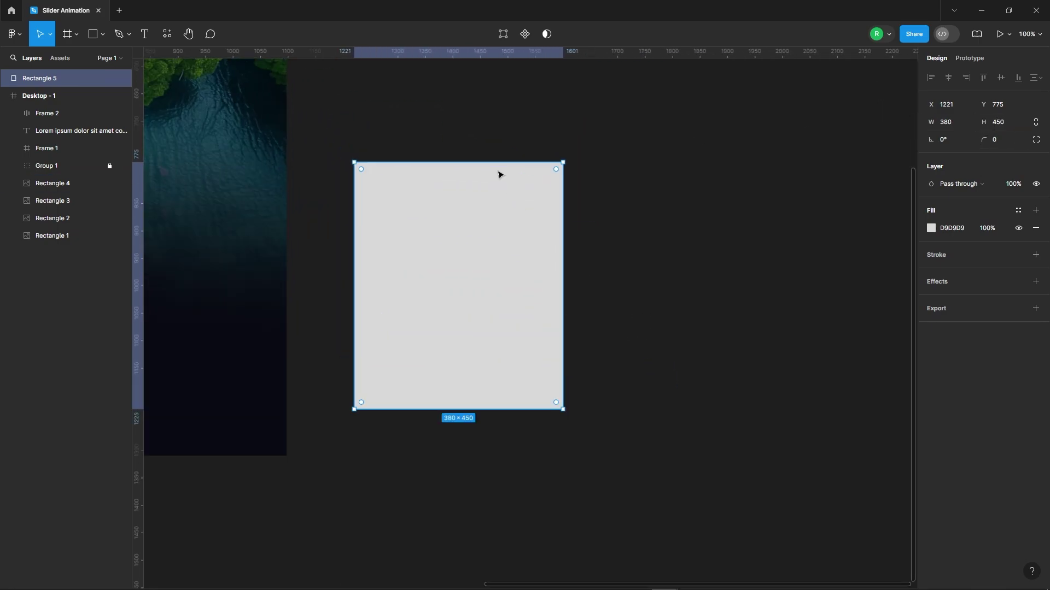
key(Return)
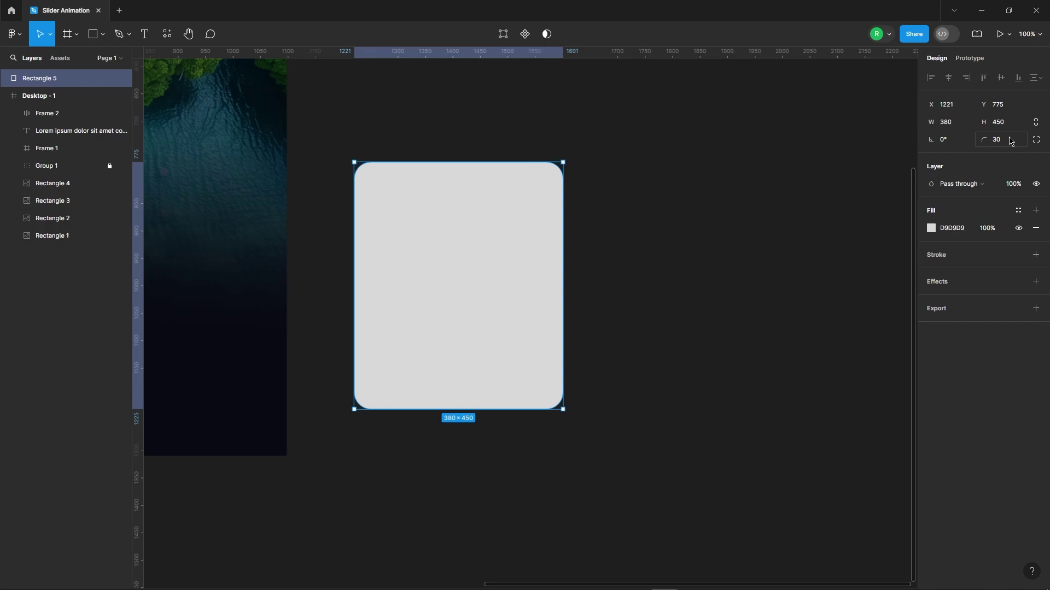
click(1035, 141)
drag(801, 229, 955, 235)
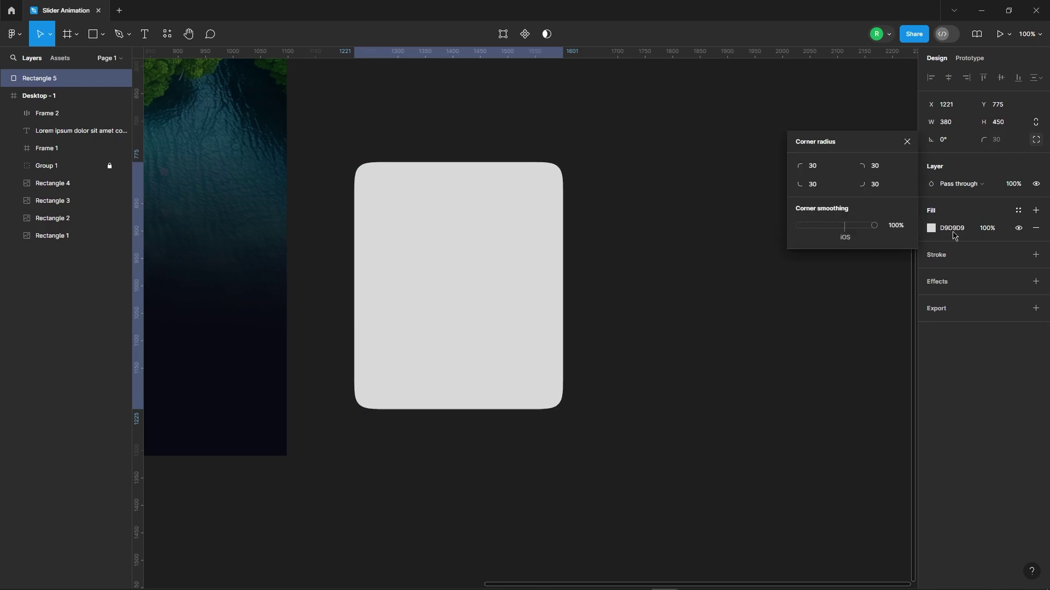
click(905, 141)
Step: Duplicate the rounded card to its right and resize the copy to 292 × 346
scroll(373, 242, down, 4)
scroll(552, 237, up, 3)
alt+drag(307, 298, 492, 298)
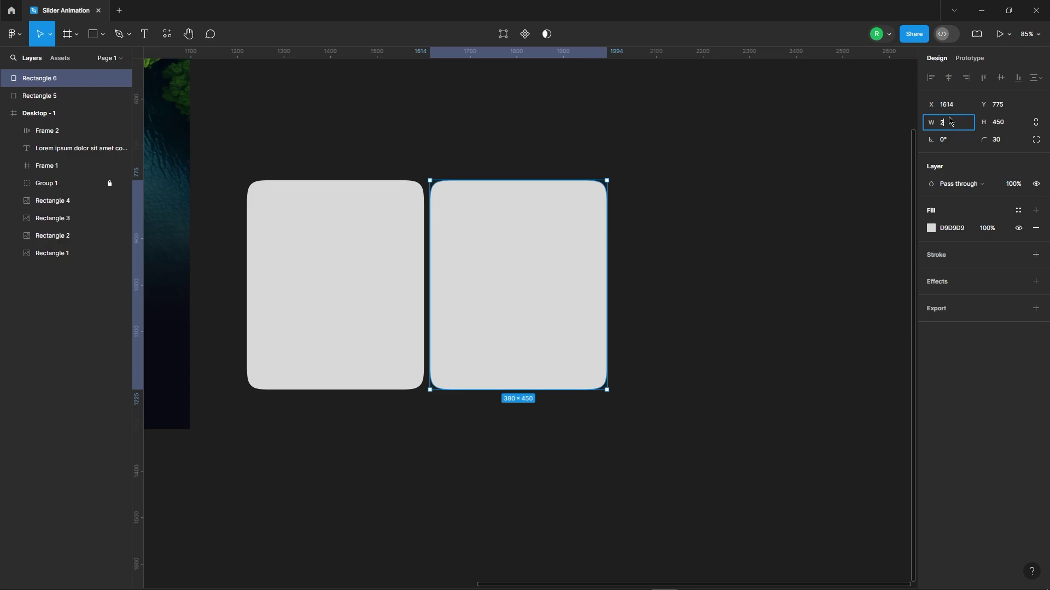
key(Return)
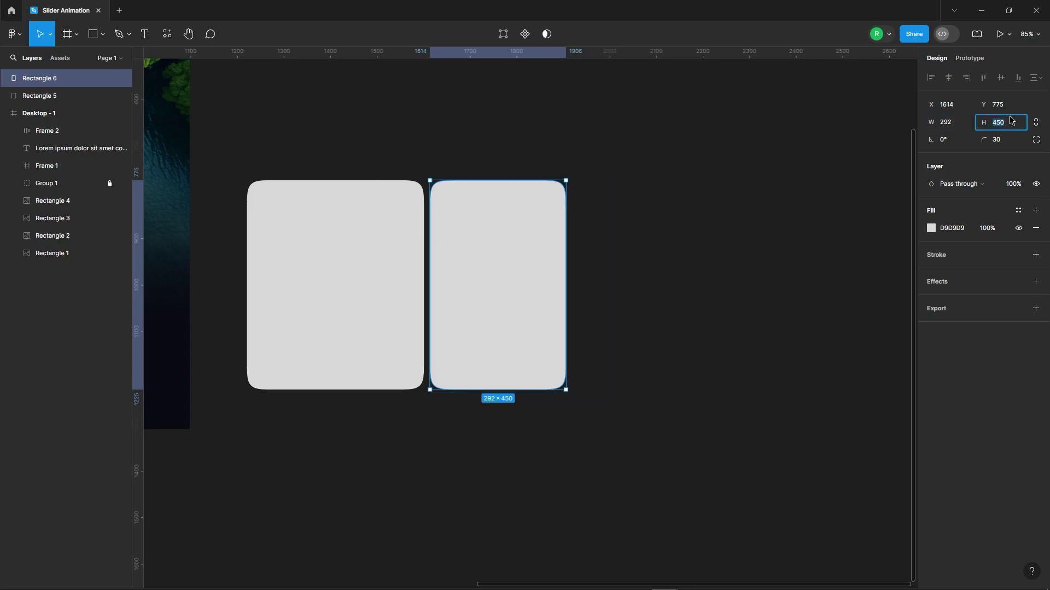
click(1011, 120)
text(346)
key(Return)
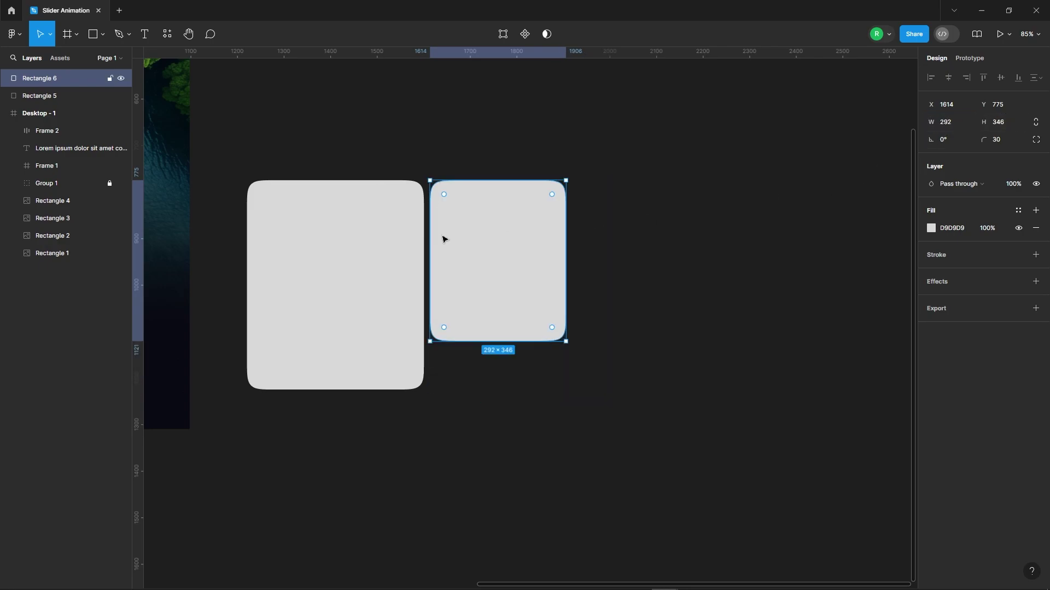
Step: Align the smaller card's bottom edge with the large card's and duplicate it four times to the right in a row
drag(484, 241, 485, 290)
scroll(392, 331, down, 3)
alt+drag(467, 335, 679, 335)
scroll(680, 335, down, 2)
alt+drag(569, 295, 658, 309)
alt+drag(658, 310, 748, 304)
click(649, 187)
Step: Search the Lummi plugin for "nature" and fill the first and fifth cards with the photo of a person among green terraced hills
click(280, 276)
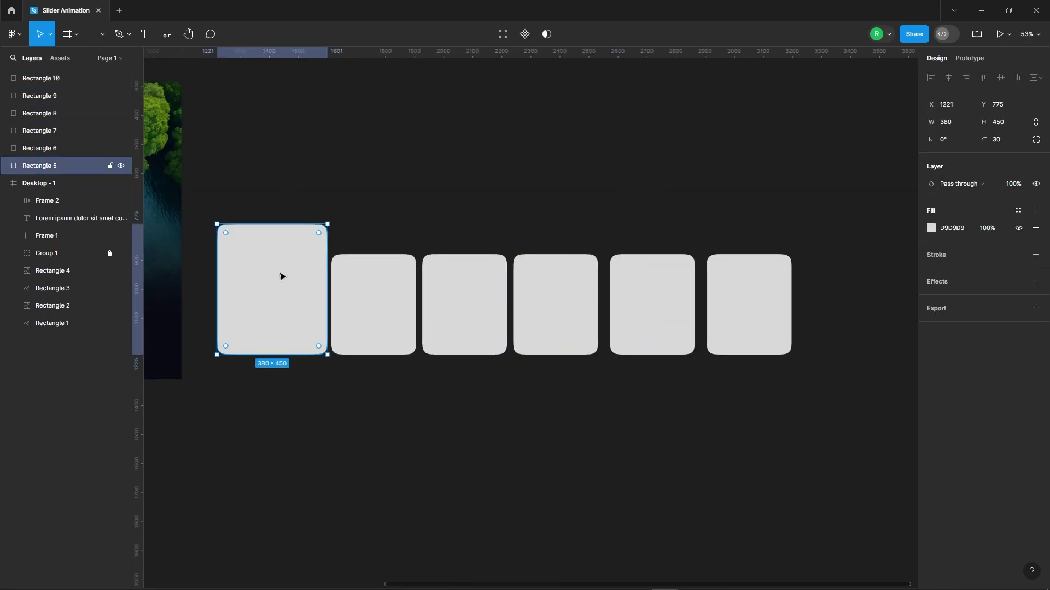
click(167, 34)
click(219, 179)
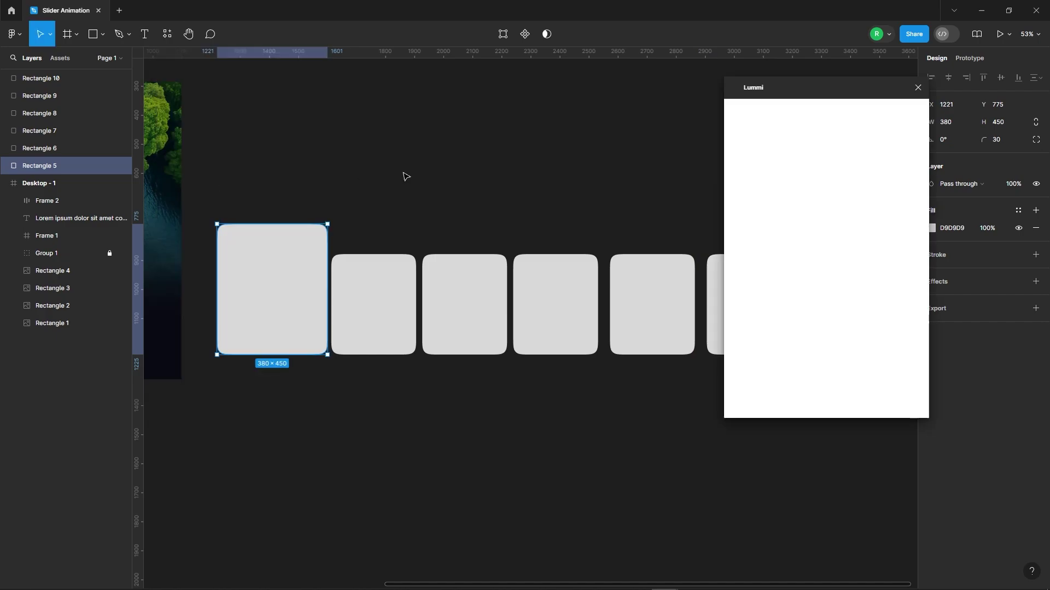
drag(799, 92, 806, 94)
click(781, 142)
click(761, 197)
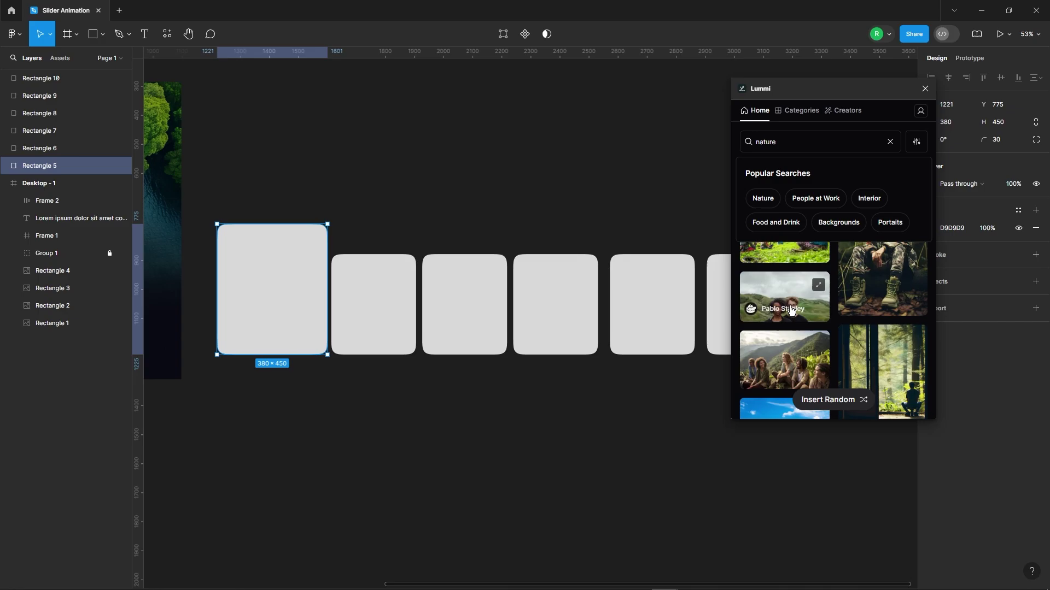
scroll(811, 325, down, 3)
scroll(811, 324, down, 3)
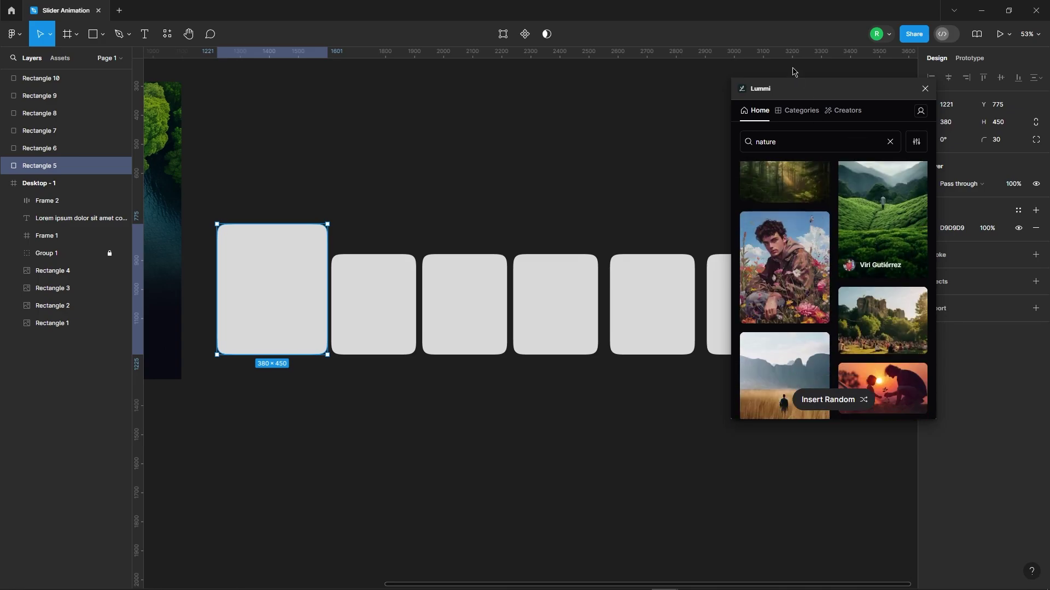
drag(793, 86, 887, 86)
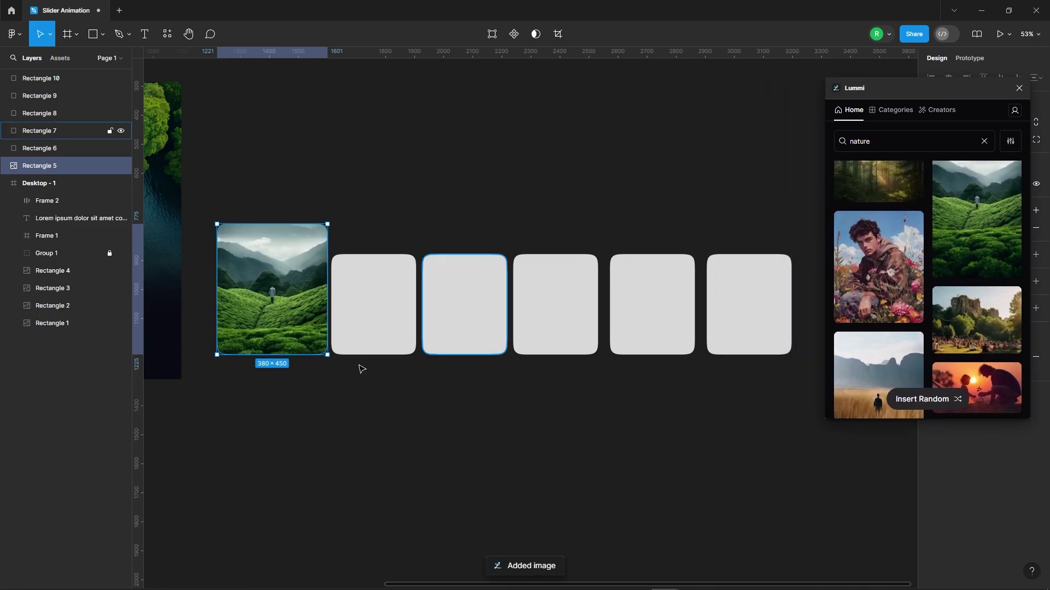
click(649, 337)
click(976, 230)
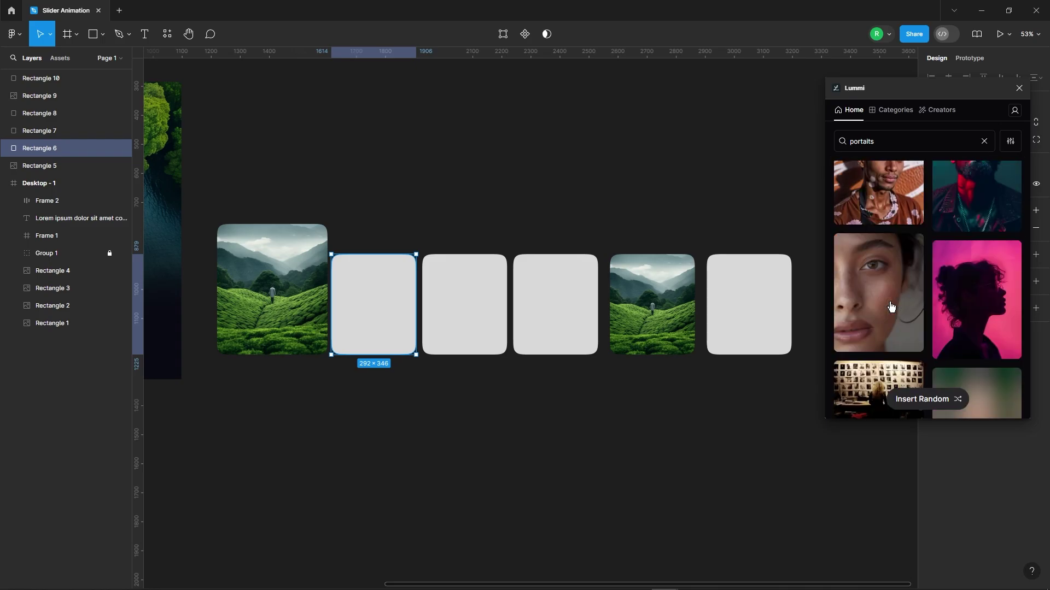
Step: Fill the second and sixth cards with the teal-and-red-lit bearded man photo from Lummi's "portaits" search
scroll(945, 288, down, 2)
click(963, 276)
click(753, 300)
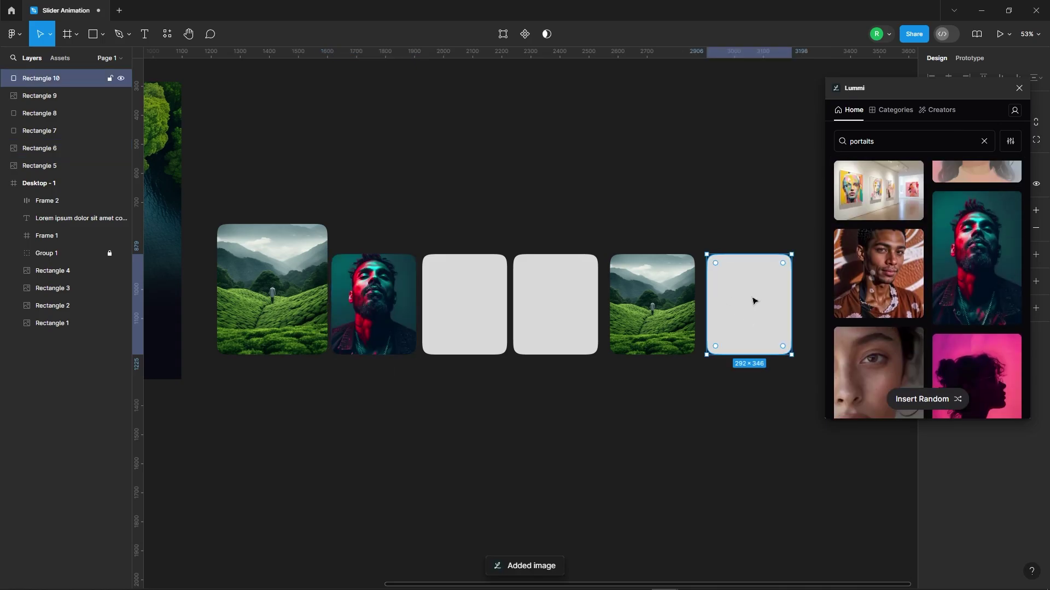
click(978, 259)
Step: Duplicate the sixth card to its right, and fill the third card and the copy with the dark glass chair image from Lummi's "Abstracts" search
scroll(438, 201, down, 3)
drag(667, 276, 731, 267)
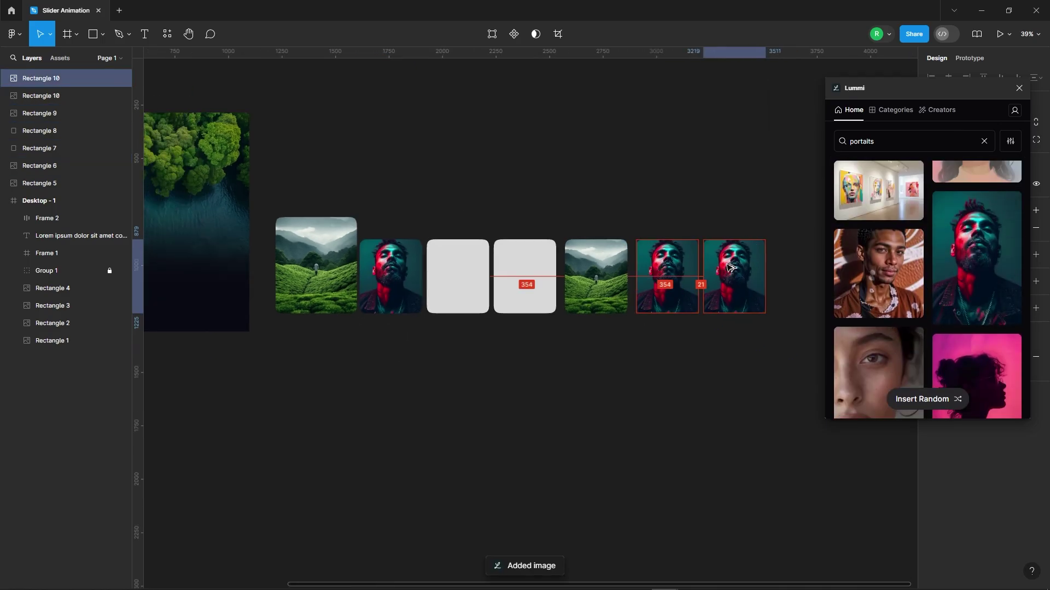
click(457, 273)
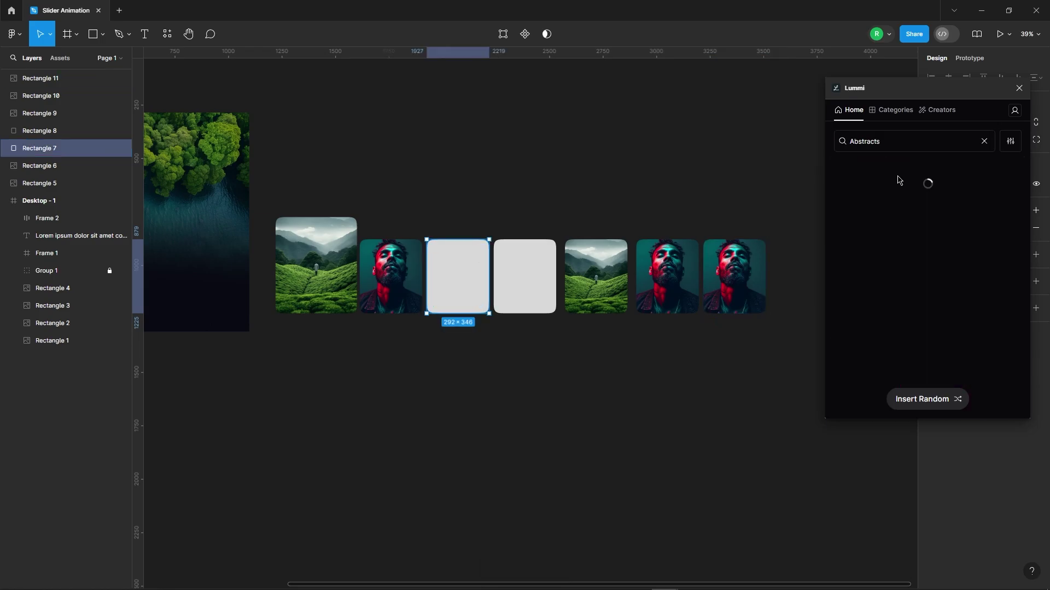
click(873, 339)
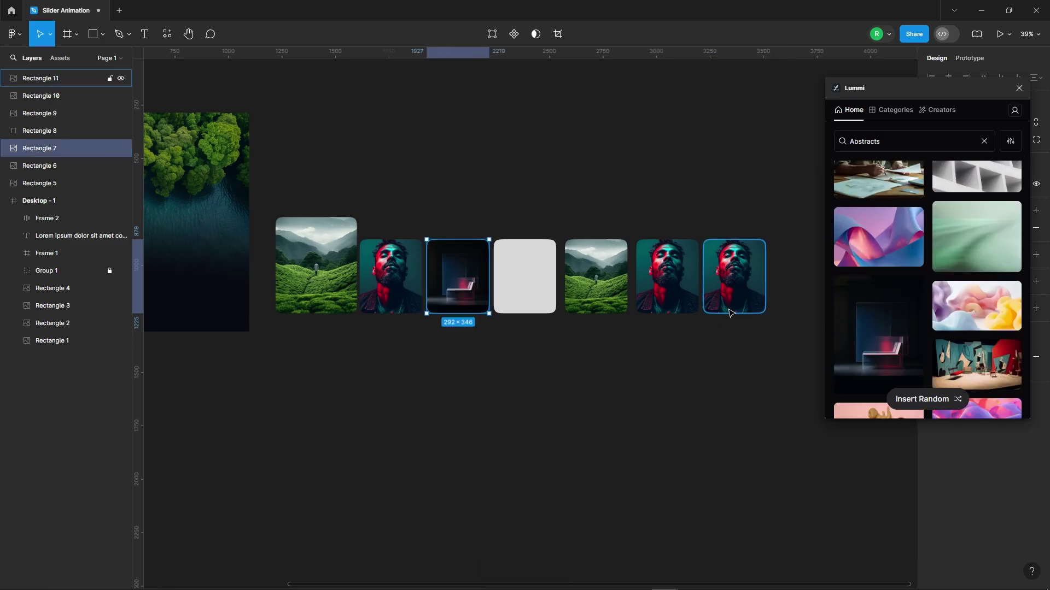
click(886, 343)
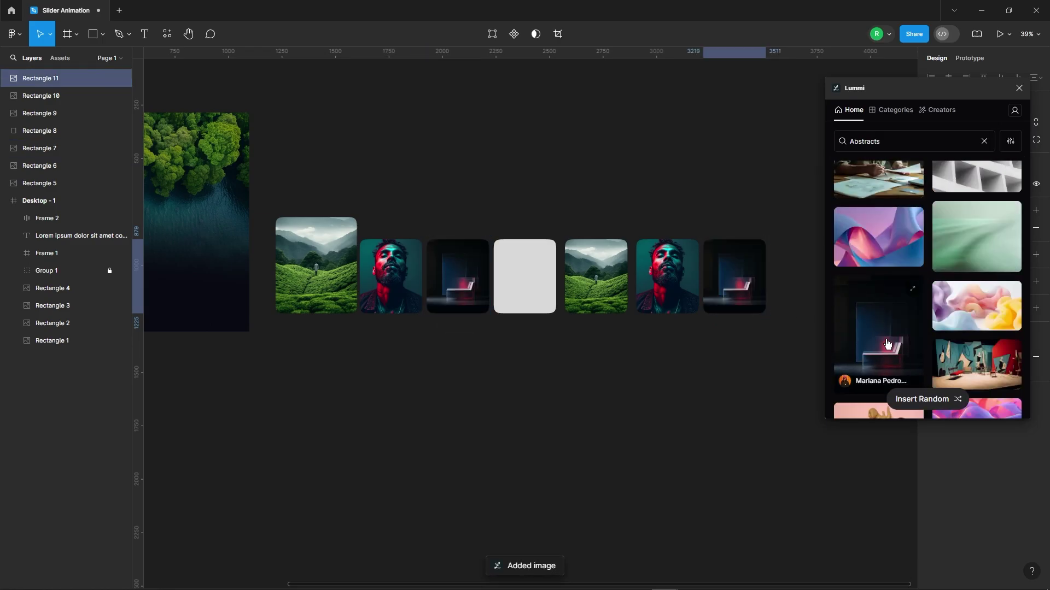
Step: Fill the fourth card with the field hockey player image from Lummi's "Sports" search and close the plugin
click(543, 276)
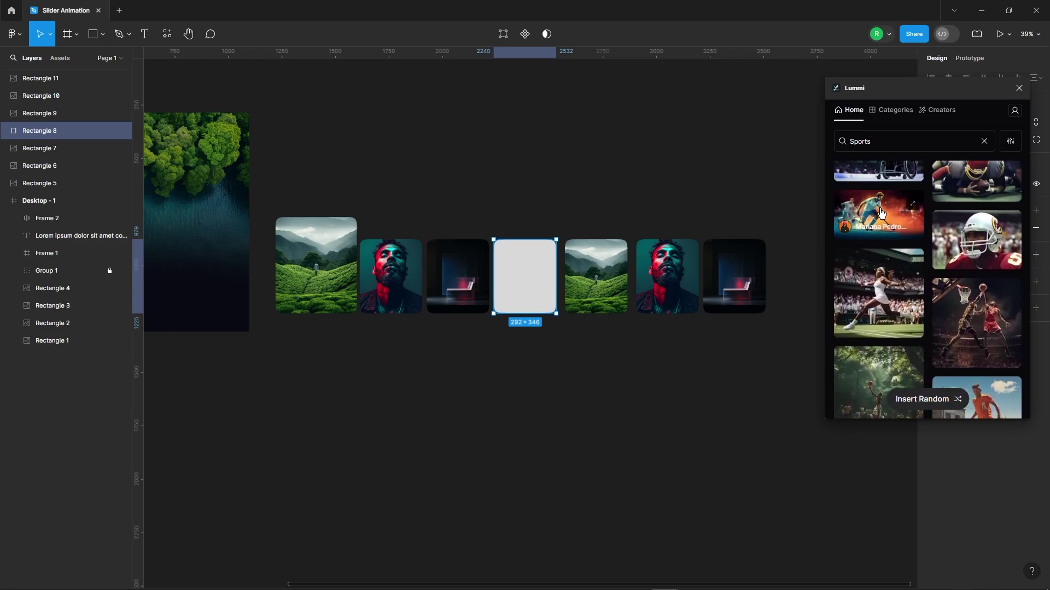
click(880, 213)
click(1019, 88)
click(650, 148)
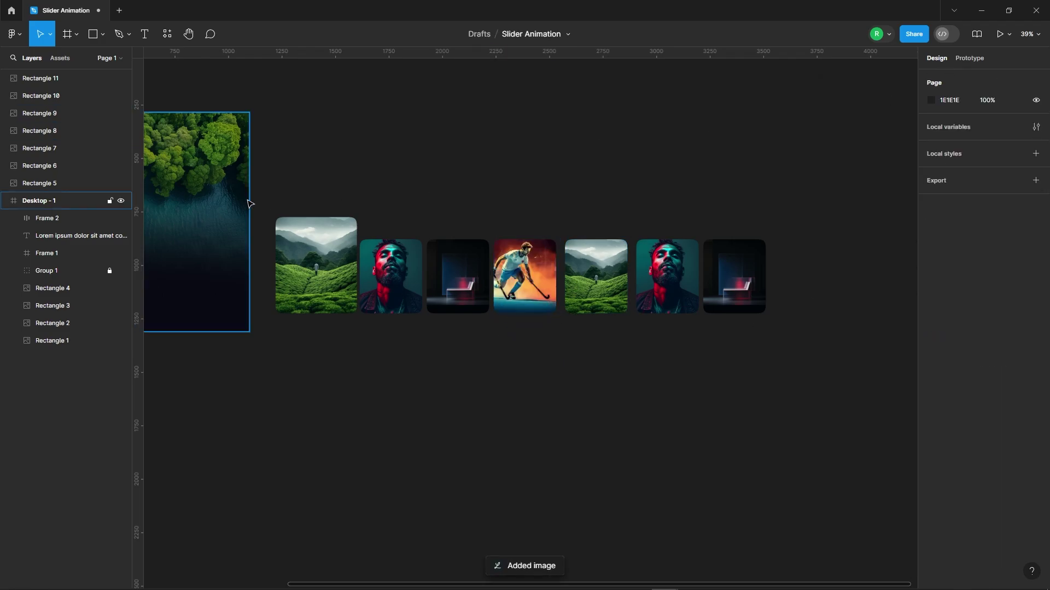
Step: Distribute all seven image cards evenly in a row with a horizontal spacing of 40
drag(293, 170, 736, 372)
click(756, 305)
click(952, 158)
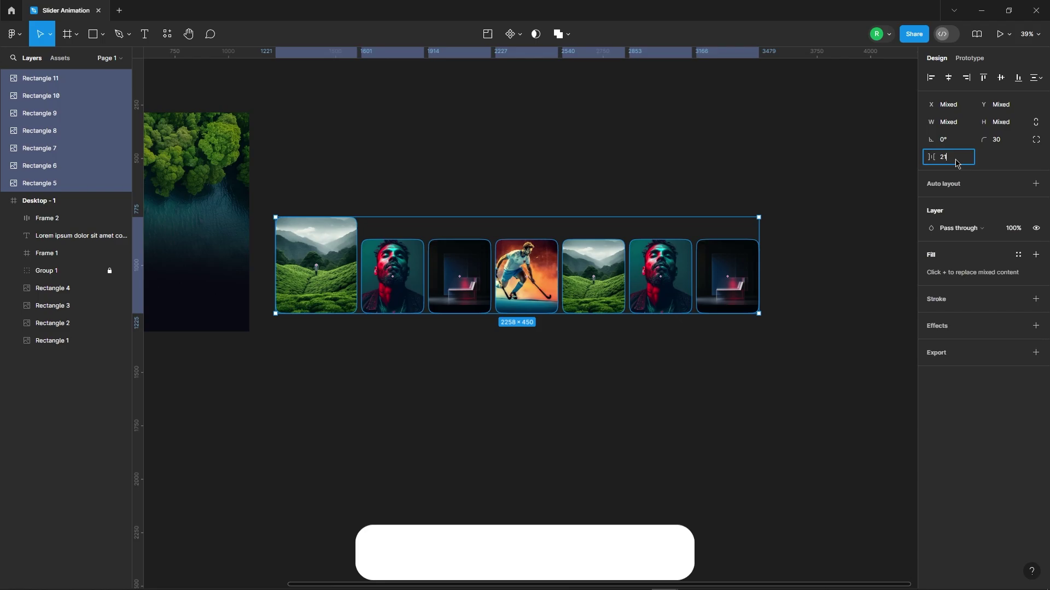
key(Return)
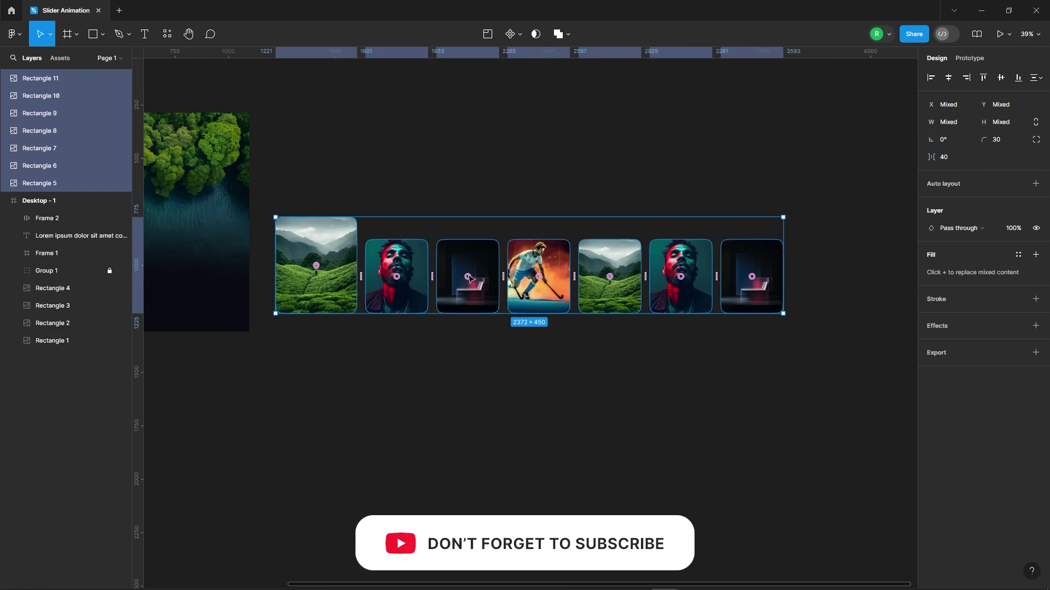
Step: Wrap the seven selected image cards in a new frame
scroll(361, 176, up, 8)
right_click(361, 176)
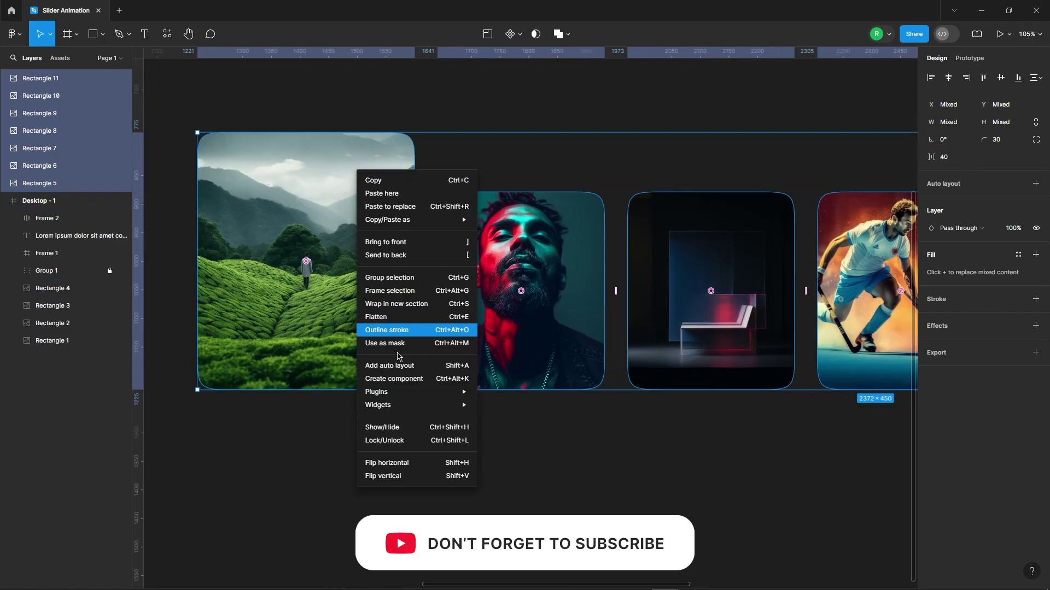
click(386, 291)
Step: Add a white (FFFFFF) inside stroke of weight 6 to the large green hills card
click(408, 229)
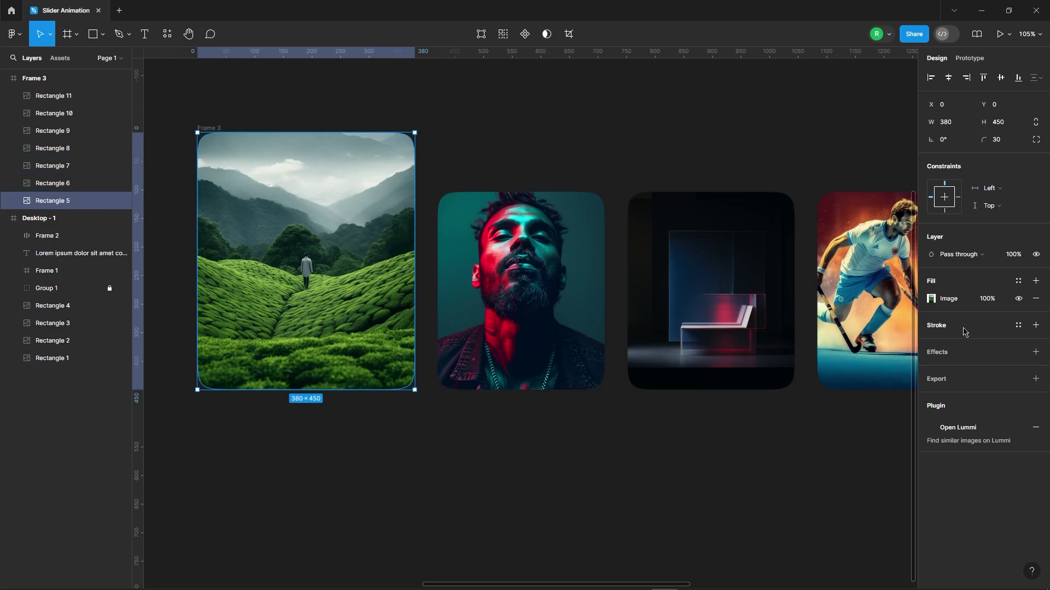
click(1035, 325)
click(931, 343)
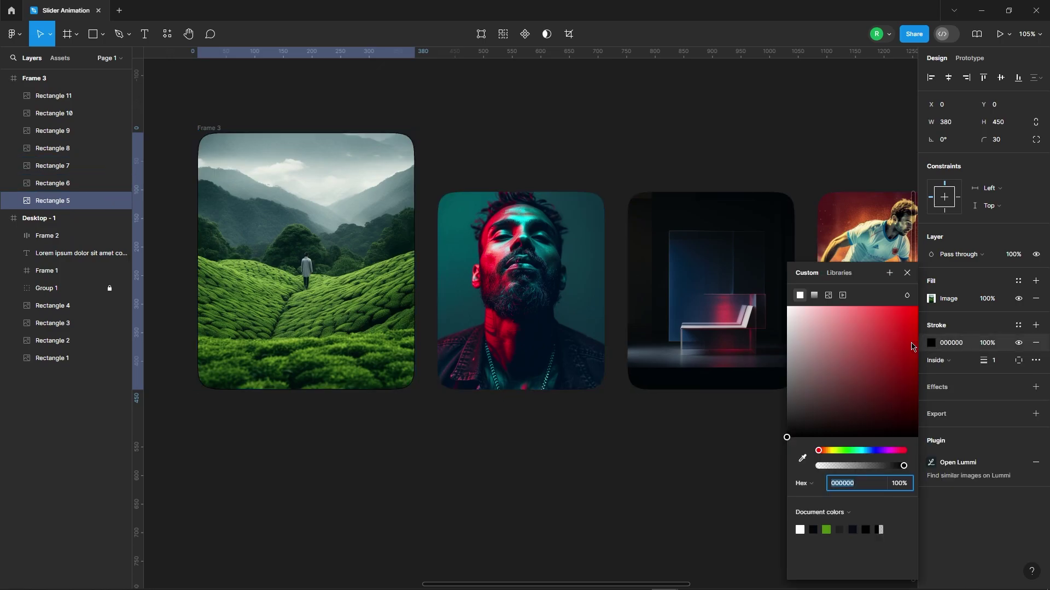
click(907, 273)
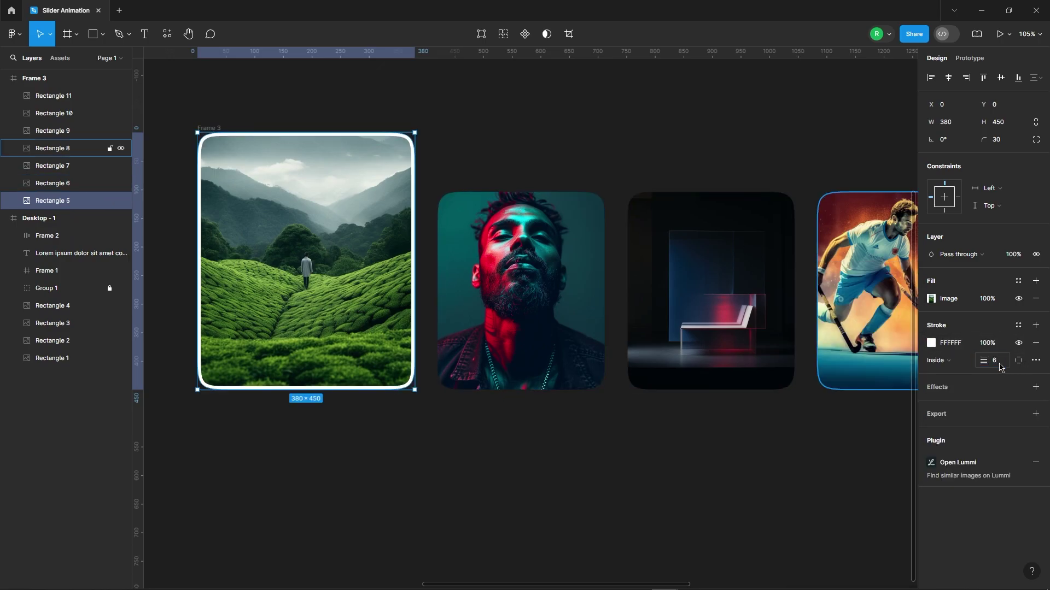
click(656, 121)
scroll(568, 150, down, 5)
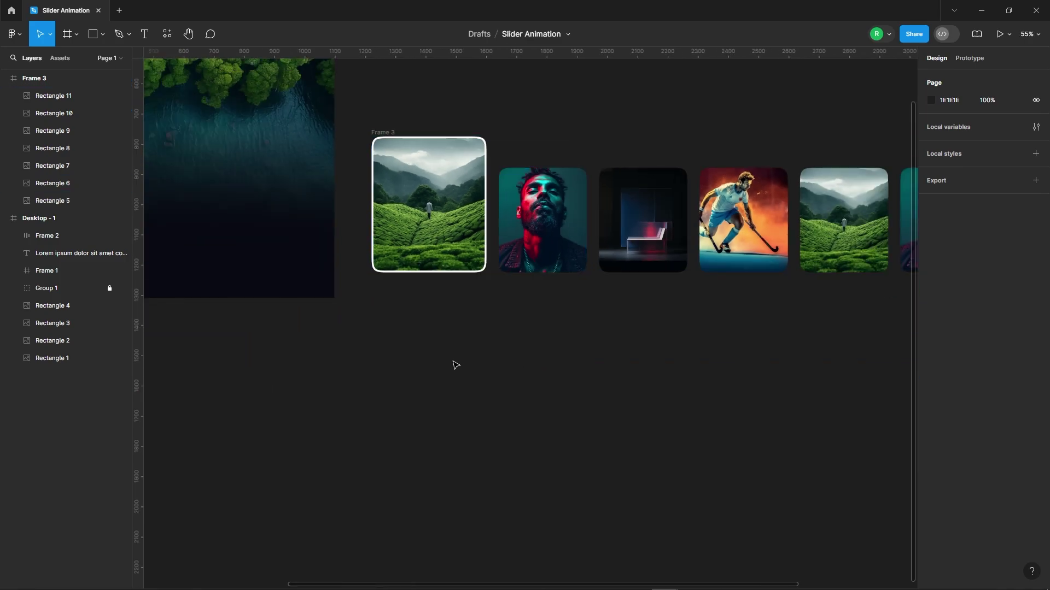
Step: Turn on clip content for the image card frame and place it inside the Desktop - 1 frame
scroll(454, 363, down, 3)
click(434, 219)
scroll(641, 202, down, 2)
scroll(641, 202, down, 1)
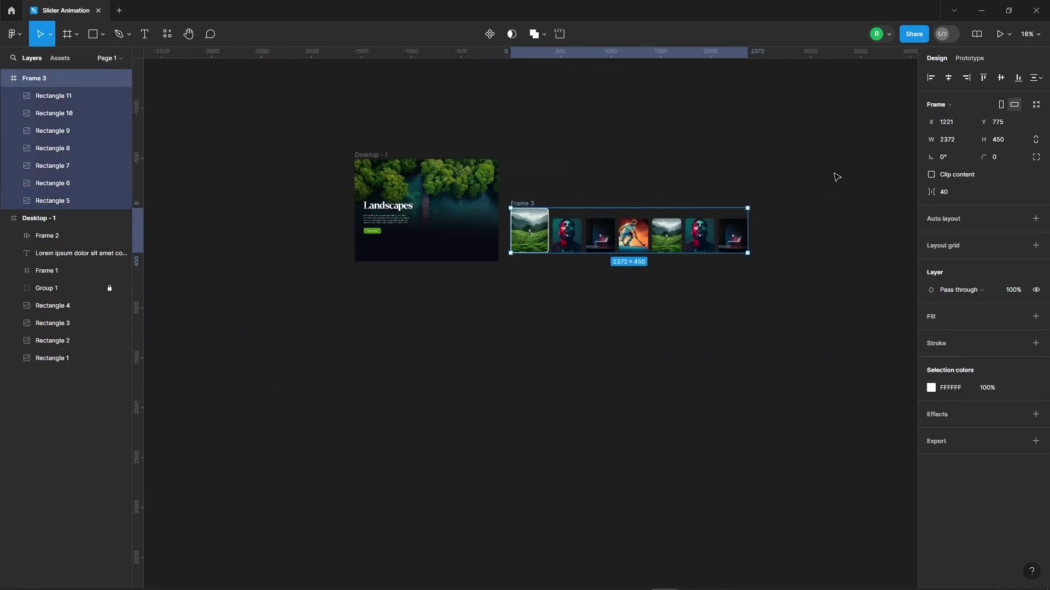
scroll(495, 207, up, 3)
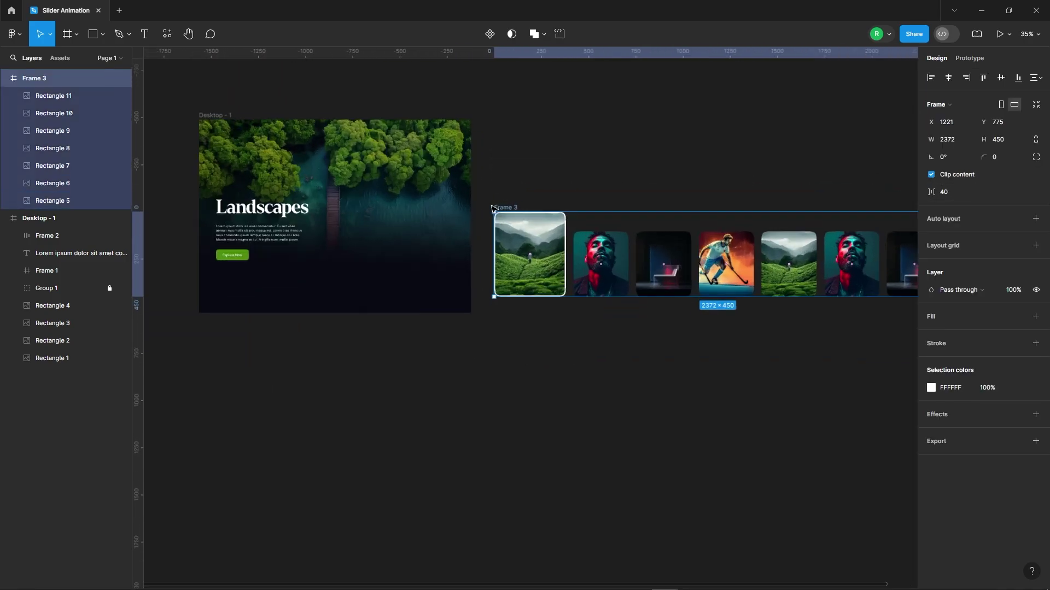
drag(512, 209, 349, 194)
scroll(269, 241, up, 2)
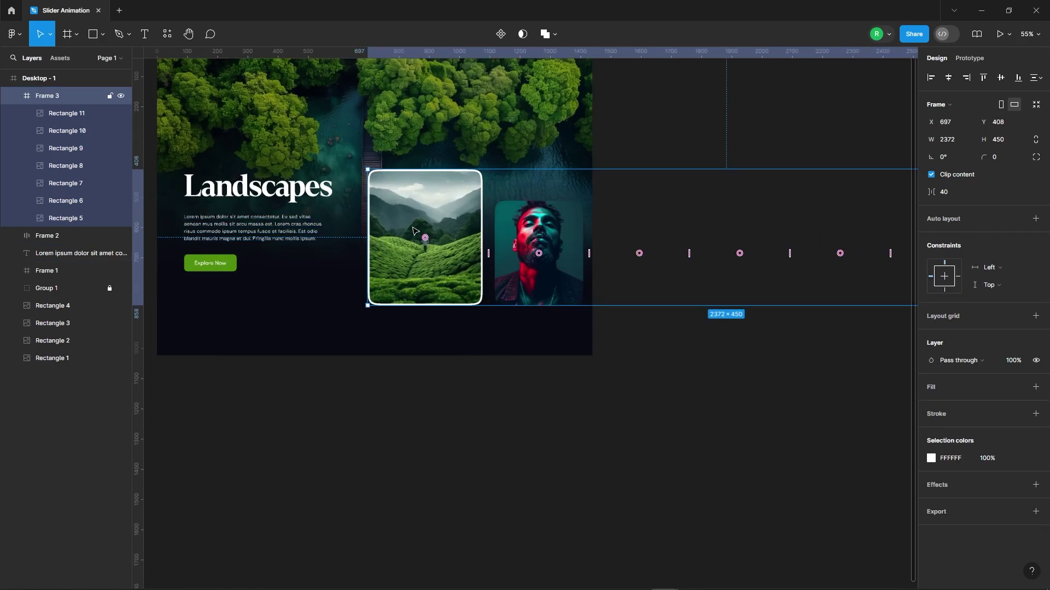
Step: Position the card frame within Desktop - 1 at X 650 and Y 400
scroll(437, 268, down, 1)
key(alt)
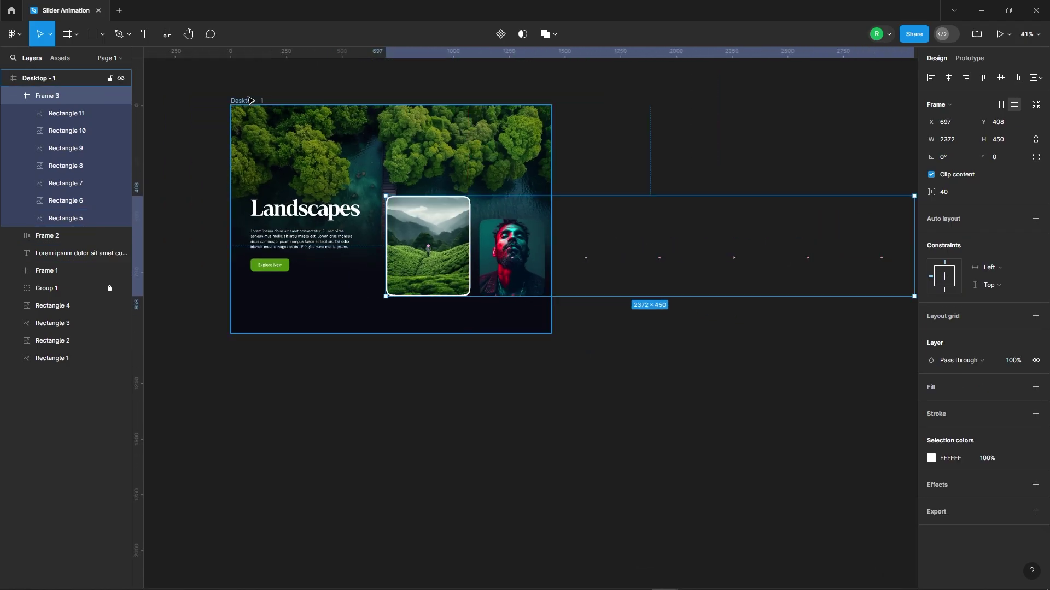
key(shift+Left)
key(shift+Left)
key(shift+Left)
key(shift+Left)
key(shift+Left)
key(alt)
key(Right)
key(Right)
key(Right)
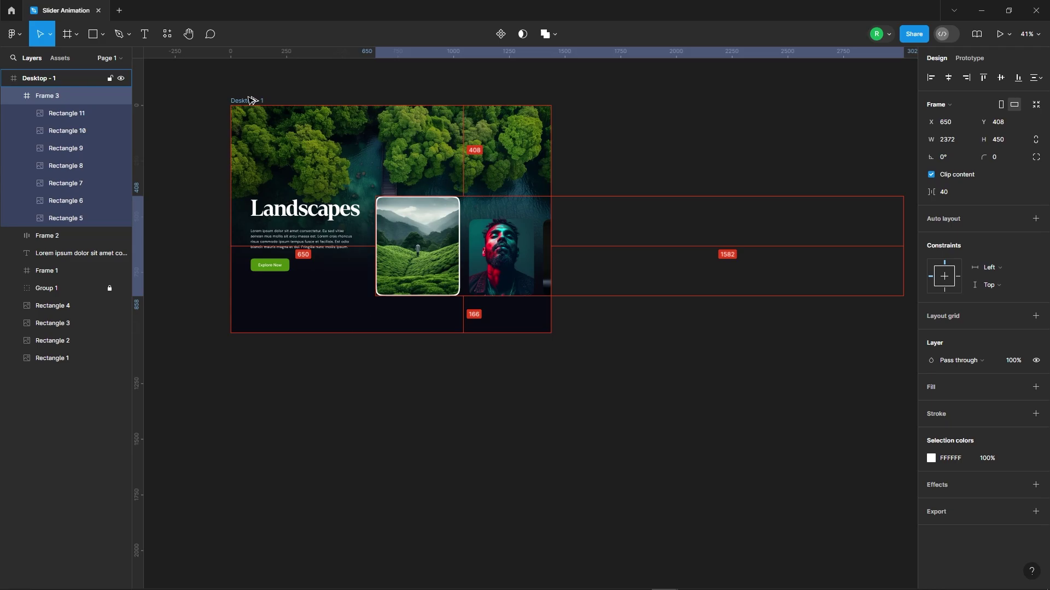
key(Up)
key(Up)
key(Up)
key(Up)
key(Up)
key(Up)
key(Up)
key(Up)
key(Up)
key(Up)
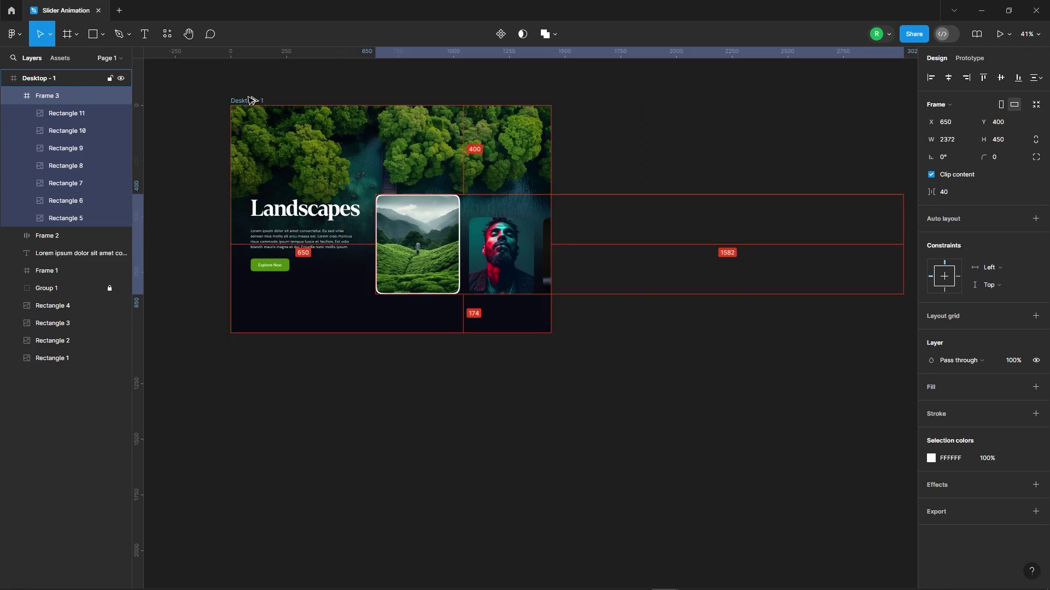
click(601, 366)
Step: Paste the header with the SnapStory logo and Discover, Stories, Contests and Login links into the Desktop - 1 frame
scroll(301, 93, up, 2)
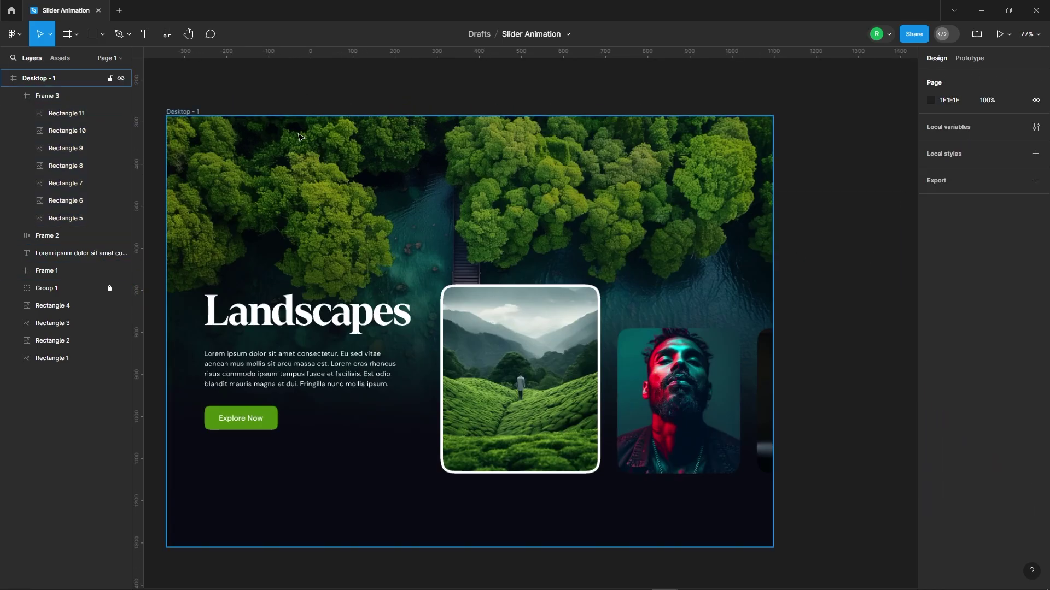
click(192, 125)
click(184, 111)
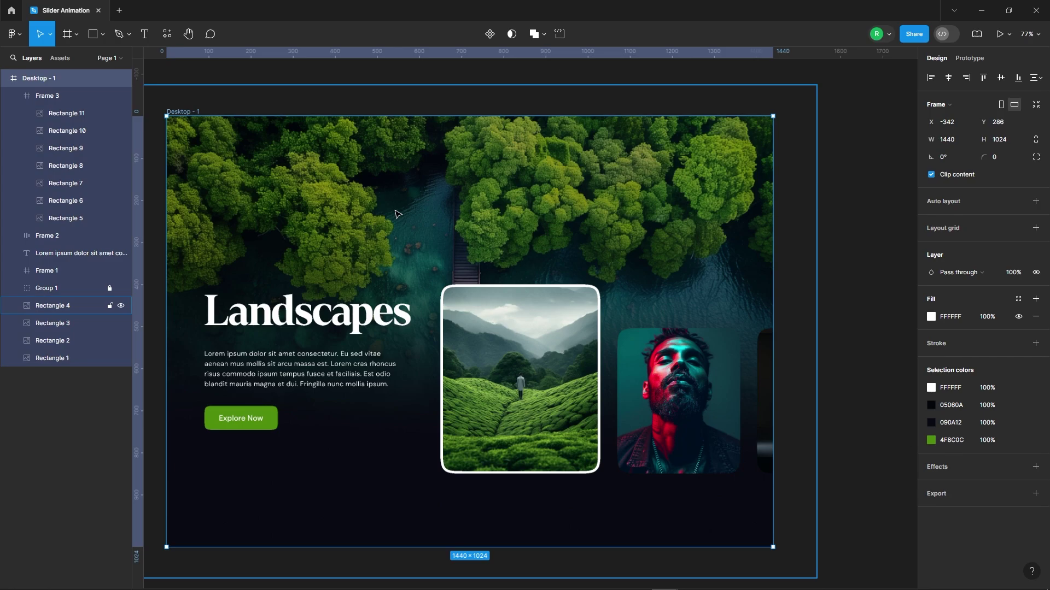
key(ctrl+v)
ctrl+click(606, 147)
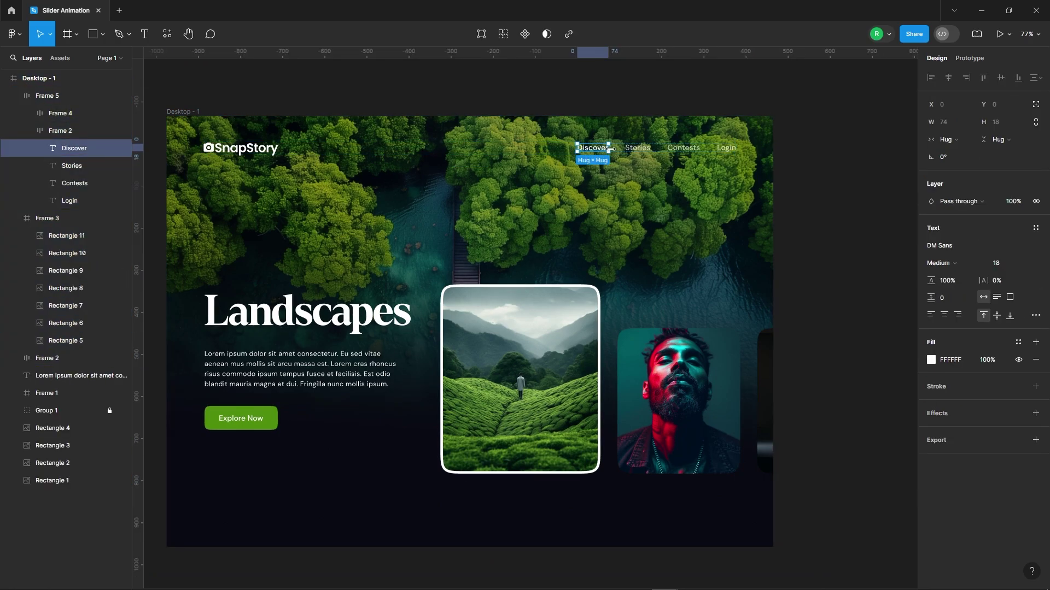
scroll(610, 149, up, 3)
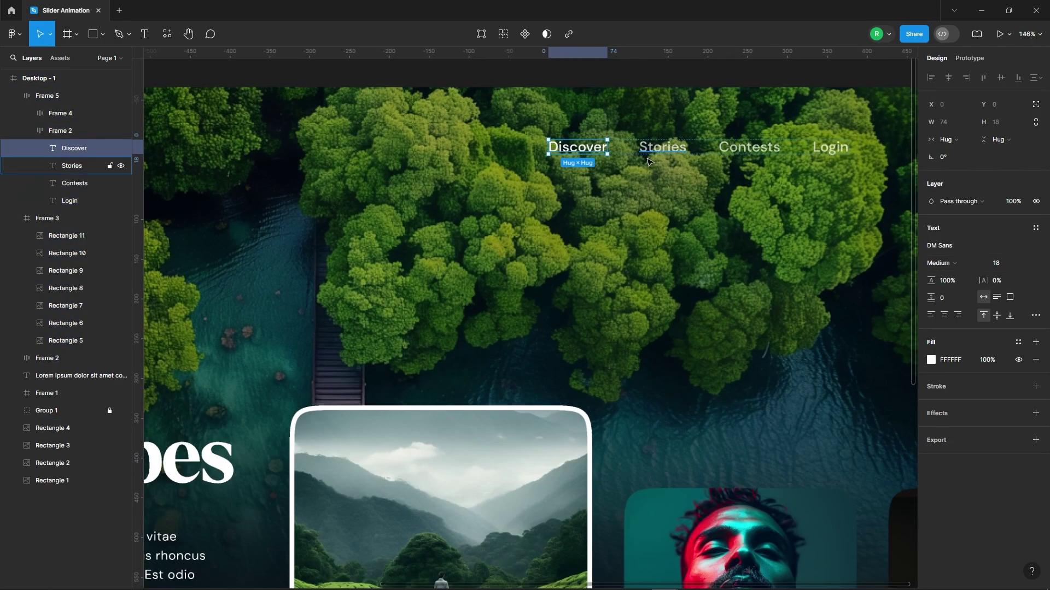
click(672, 157)
scroll(683, 138, down, 4)
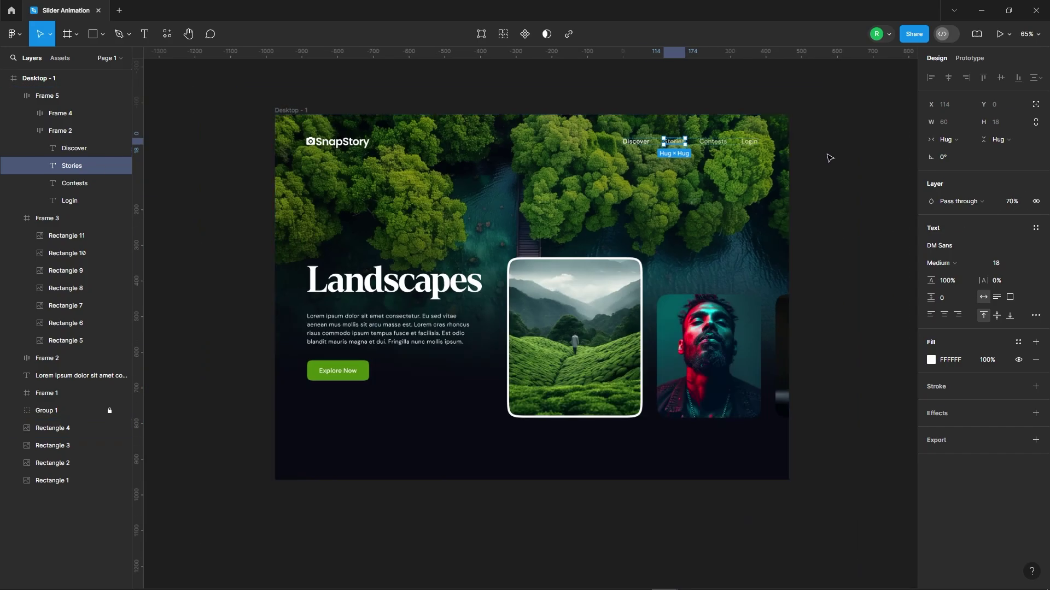
click(829, 158)
Step: Set the layer opacity of the lorem ipsum description text to 80%
click(396, 336)
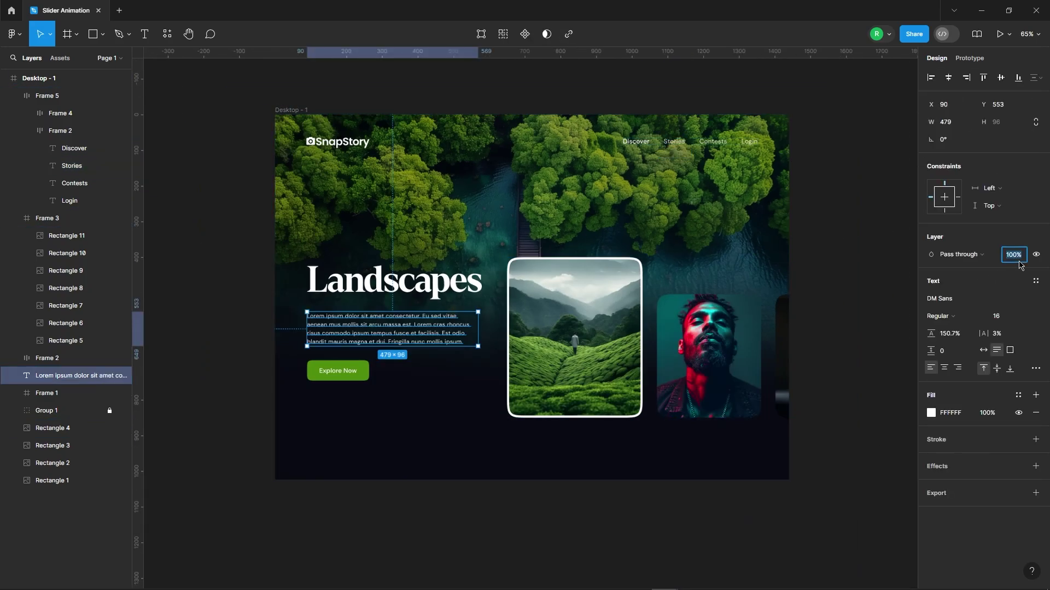
text(90)
key(Return)
click(238, 281)
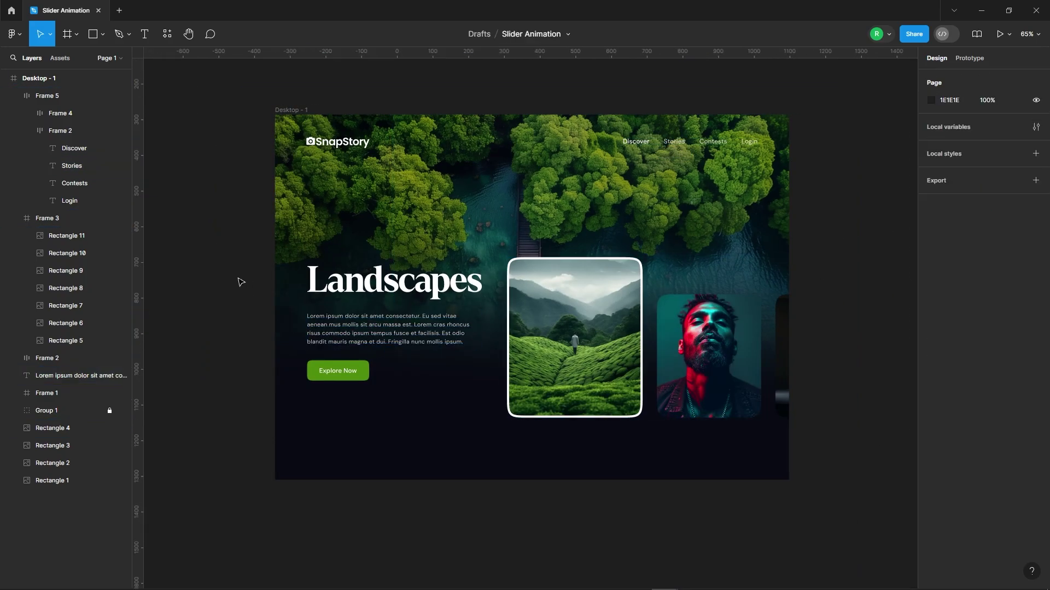
Step: Draw a 14 by 14 circle below the large green hills card and duplicate it into a row of four dots
scroll(239, 281, down, 3)
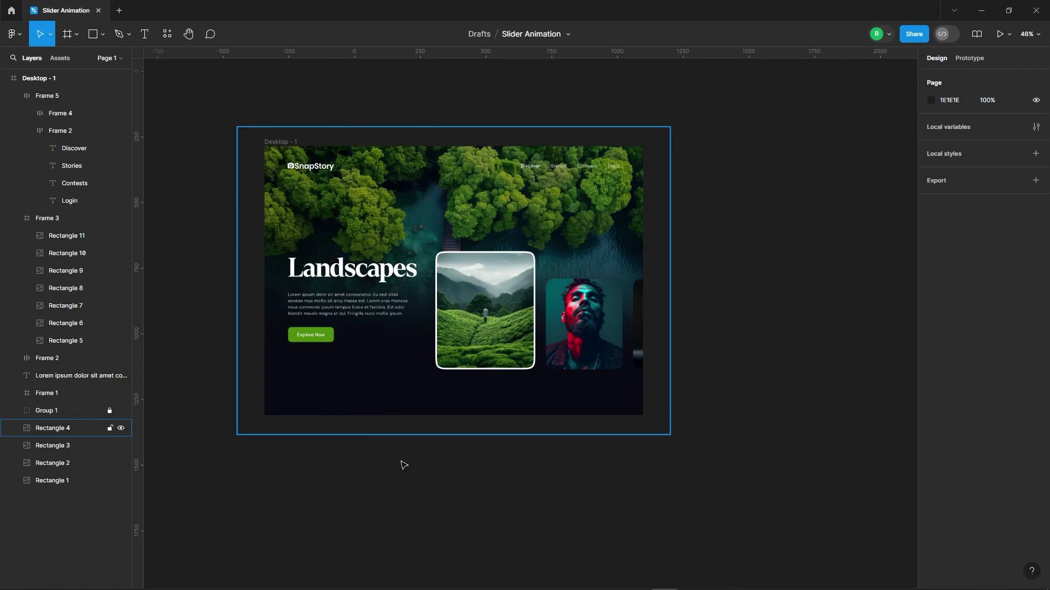
click(102, 34)
click(60, 97)
scroll(436, 364, up, 10)
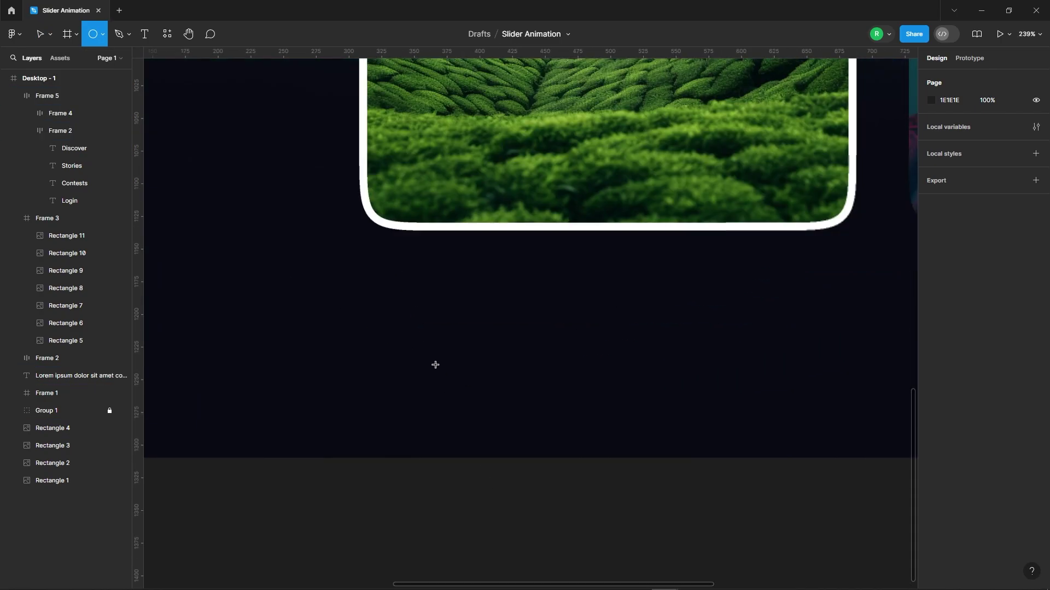
scroll(359, 359, up, 1)
mouse_move(359, 360)
mouse_down()
mouse_move(377, 380)
mouse_move(474, 373)
mouse_up()
Step: Space the four dots evenly with a gap of 10 and wrap them in an auto layout
shift+click(369, 369)
shift+click(401, 370)
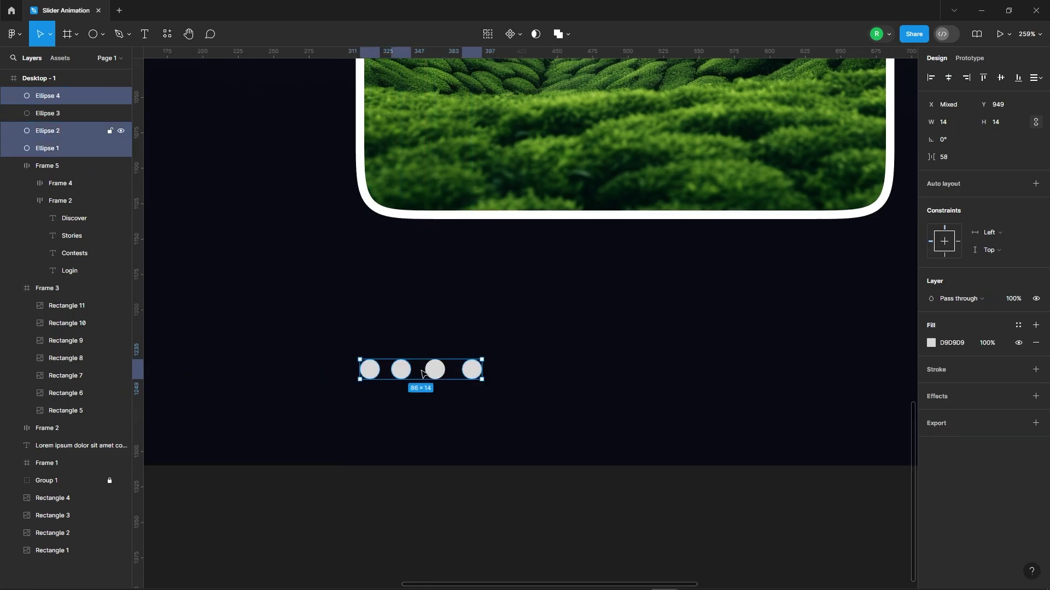
shift+click(435, 371)
click(474, 373)
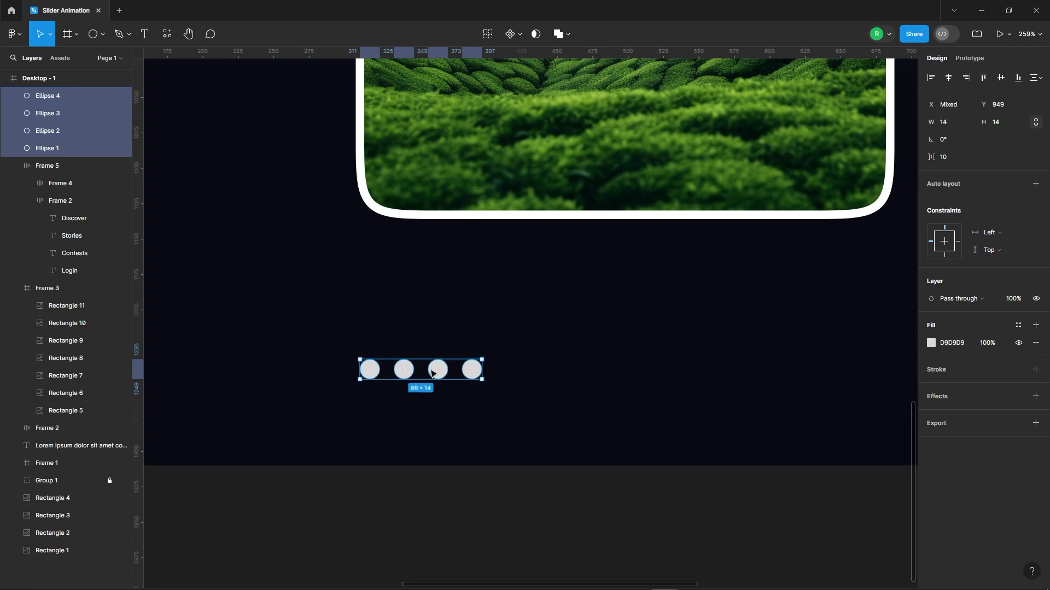
right_click(430, 373)
click(469, 462)
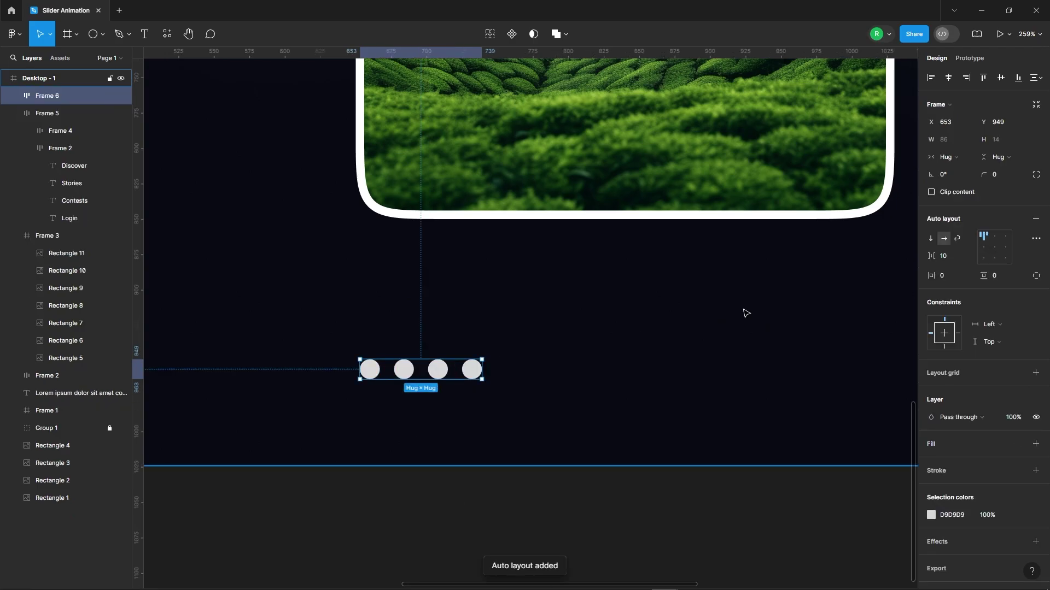
Step: Center the dots frame horizontally within the Desktop - 1 frame
scroll(523, 270, down, 5)
click(478, 471)
click(480, 327)
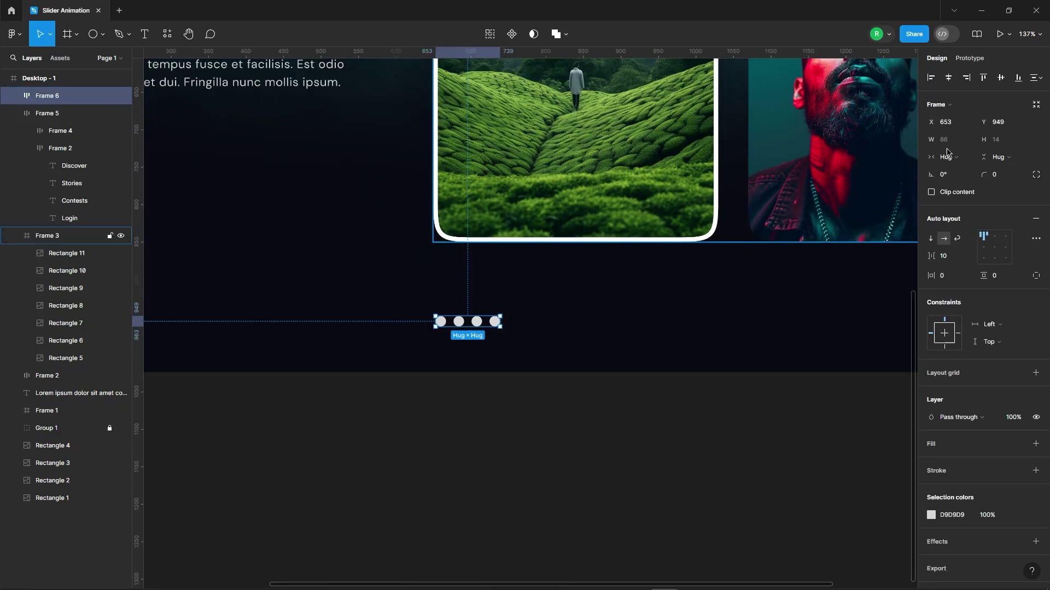
click(948, 77)
scroll(396, 328, down, 3)
scroll(439, 315, up, 3)
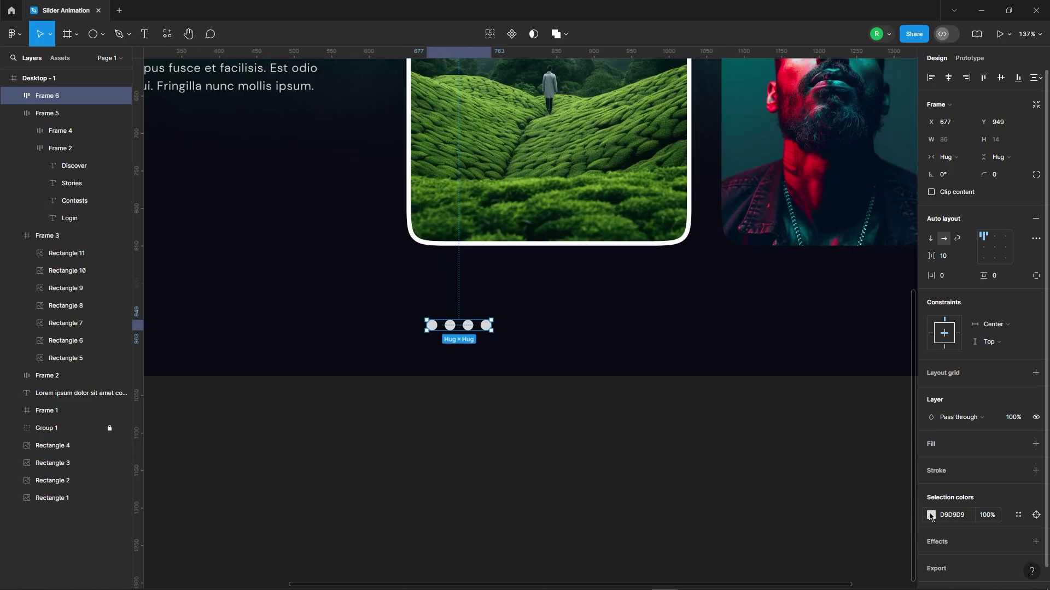
Step: Change the color of all four pagination dots to white (FFFFFF)
click(931, 515)
drag(847, 406, 785, 303)
click(907, 273)
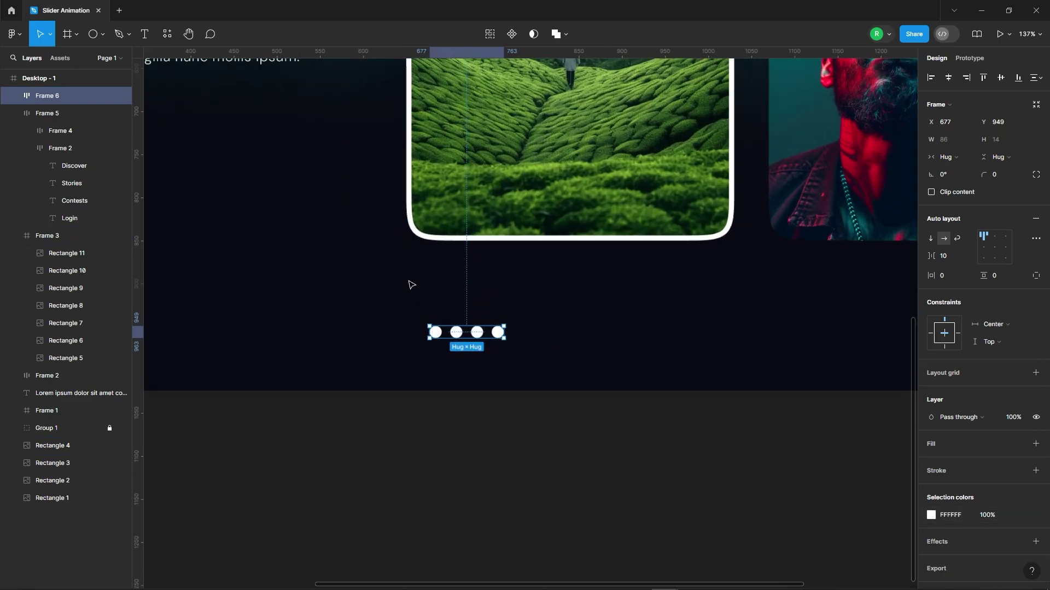
Step: Lower the opacity of the second, third and fourth dots to 50%, leaving the first as the active dot
scroll(415, 290, up, 5)
double_click(500, 375)
shift+click(557, 380)
shift+click(608, 383)
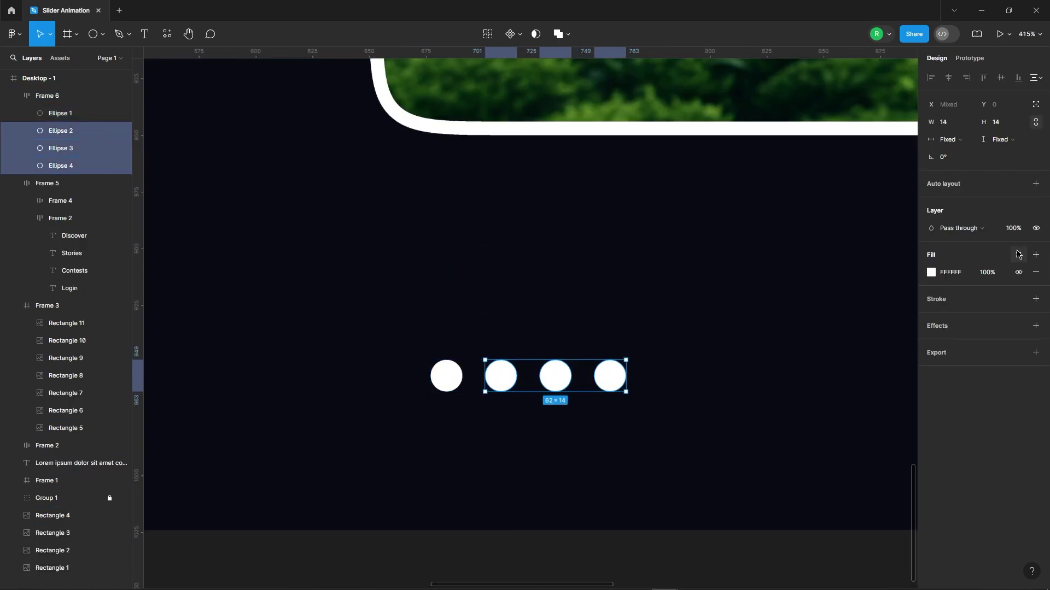
click(1009, 235)
text(50)
key(Return)
scroll(368, 265, down, 10)
click(430, 439)
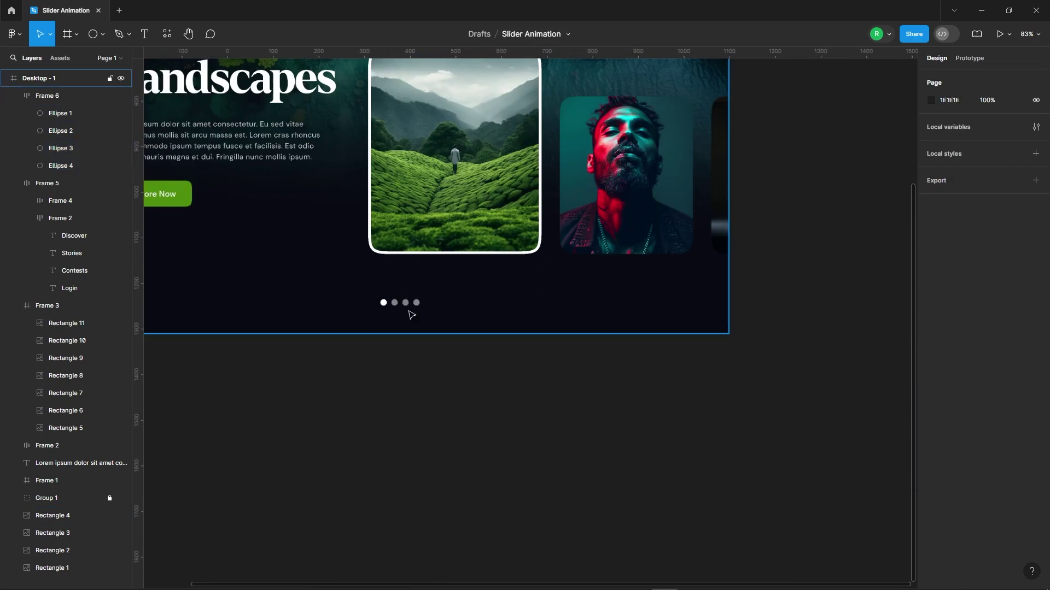
click(407, 303)
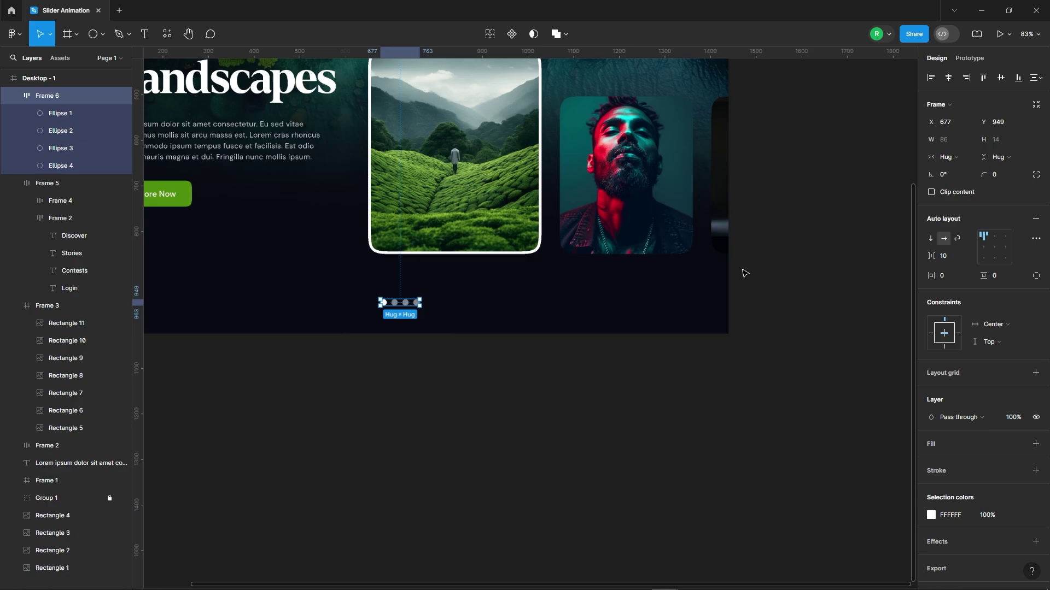
click(372, 459)
Step: Place ruler guides along the large card's edges in Desktop - 1: vertical at 650 and 1030, horizontal at 400
scroll(391, 398, down, 4)
scroll(392, 399, up, 4)
click(425, 351)
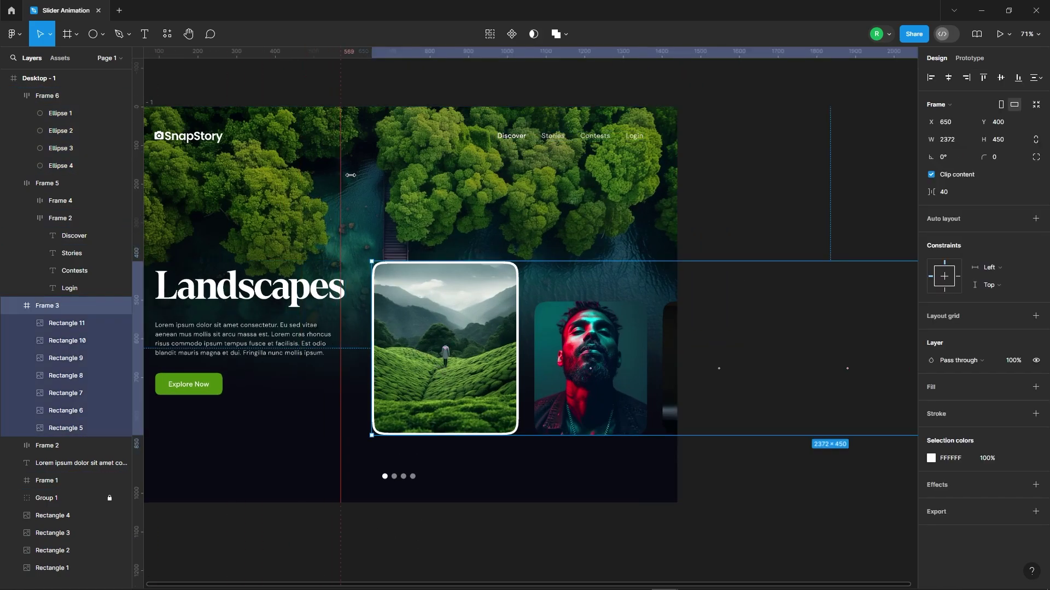
click(372, 156)
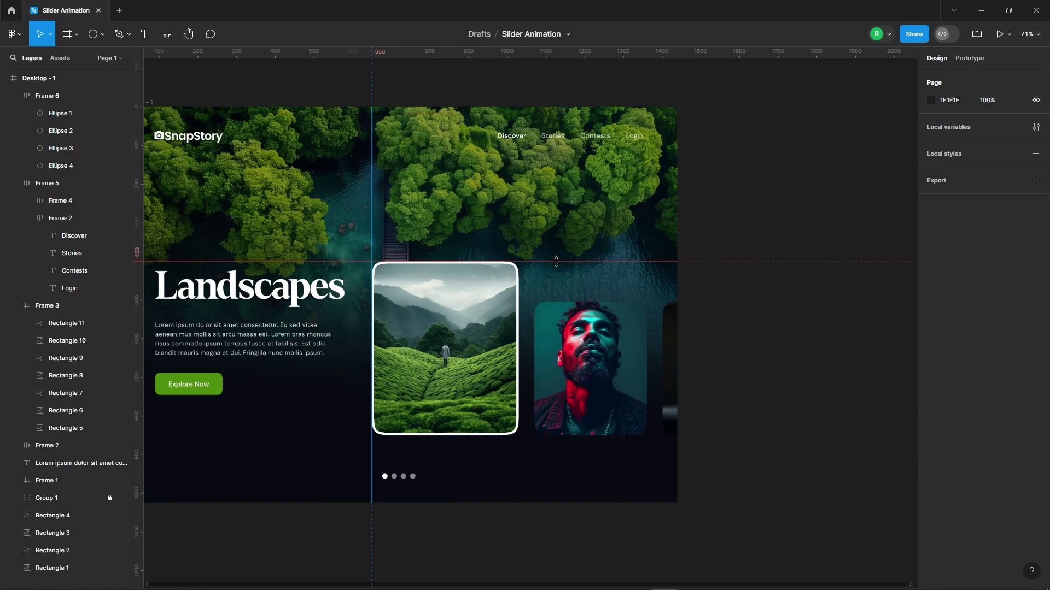
drag(138, 183, 234, 184)
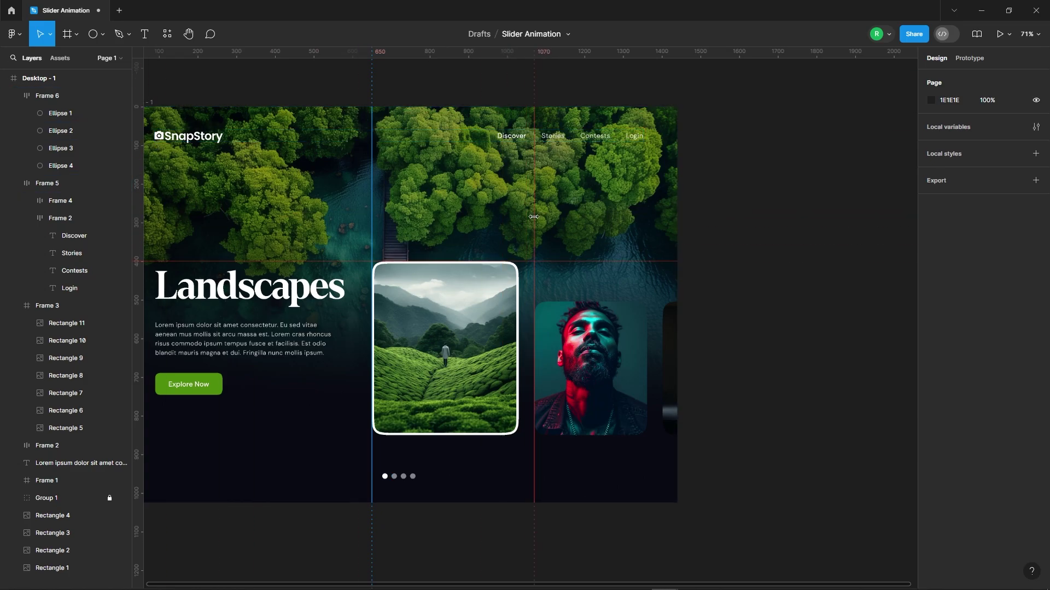
scroll(519, 307, up, 5)
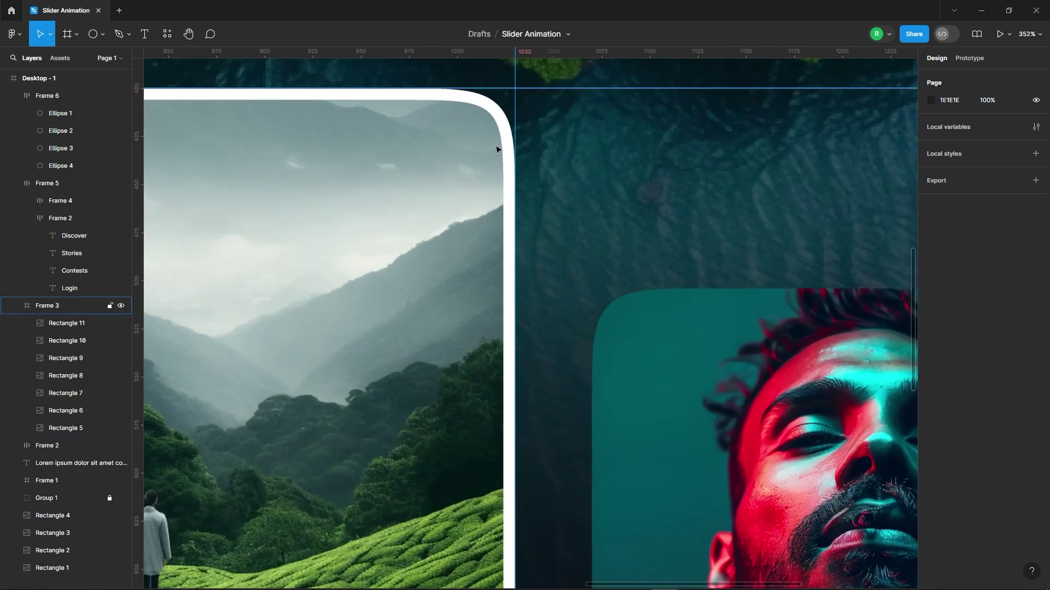
Step: Duplicate the Desktop - 1 frame and place the copy beside it at the same height
scroll(459, 196, down, 5)
scroll(431, 473, down, 5)
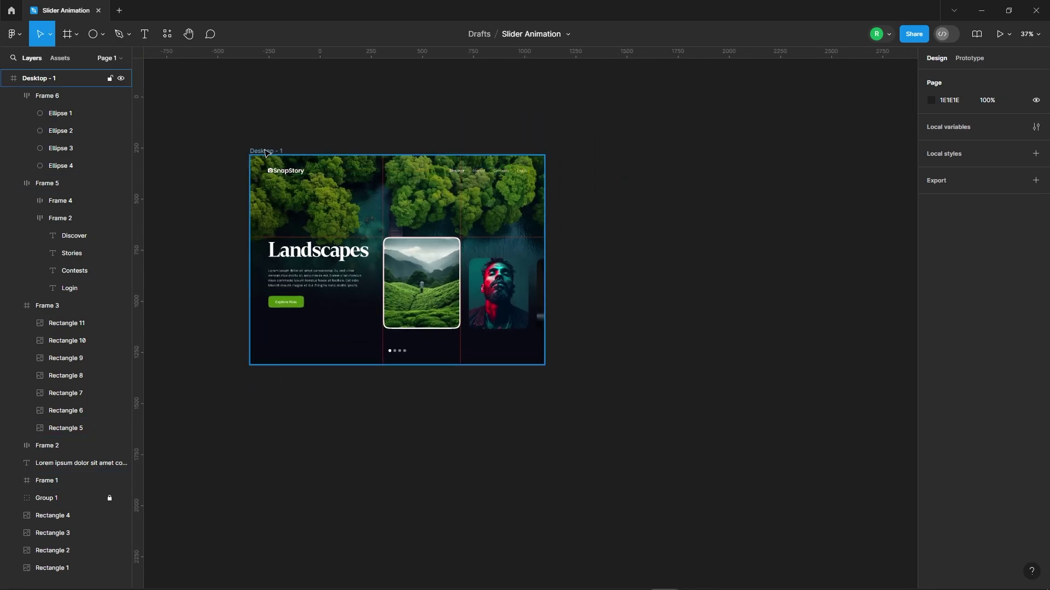
click(264, 150)
drag(265, 150, 580, 132)
click(606, 118)
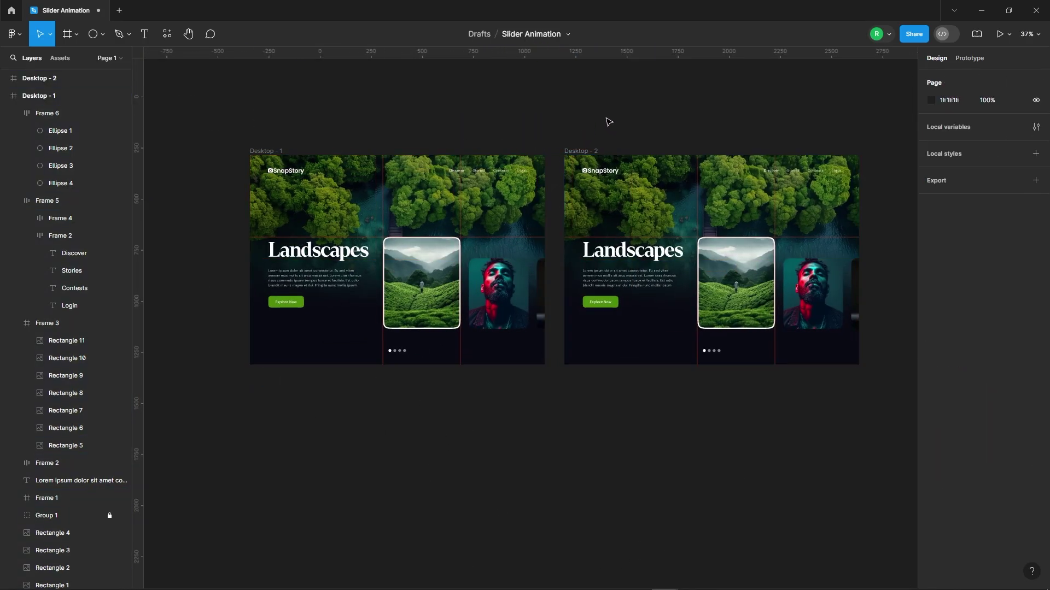
Step: Shift all five category titles in Desktop - 2's clipped title frame upward so that Portraits shows instead of Landscapes
scroll(370, 246, down, 4)
scroll(516, 244, up, 7)
click(466, 279)
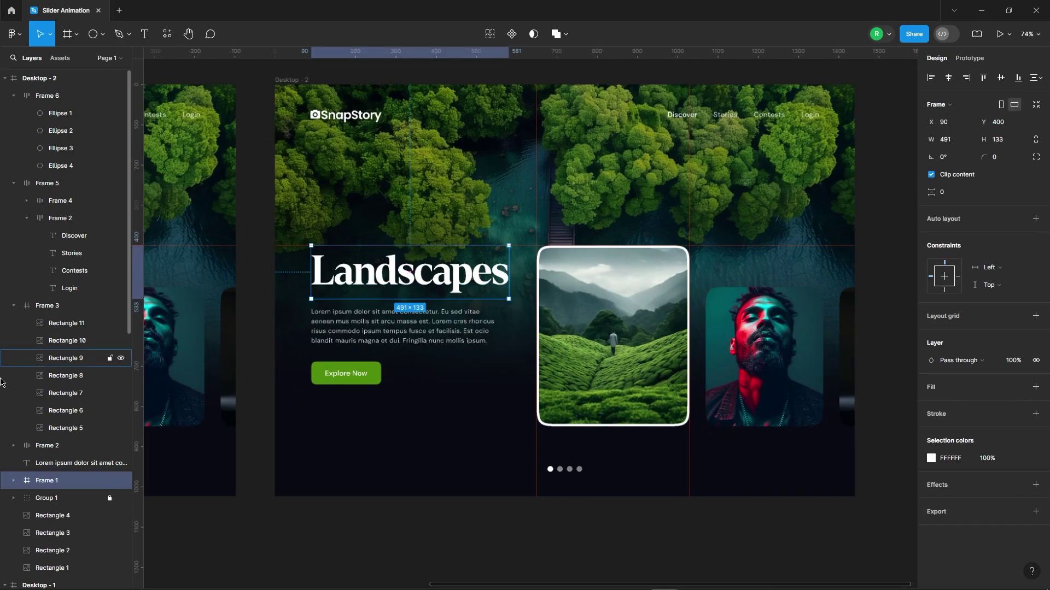
scroll(19, 209, down, 5)
click(19, 209)
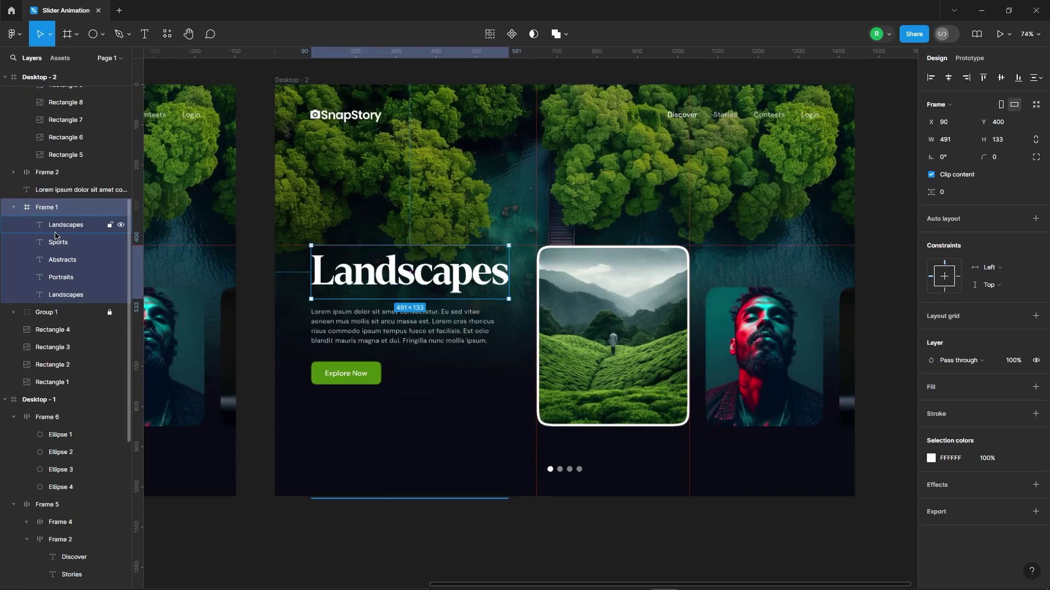
click(57, 227)
shift+click(70, 298)
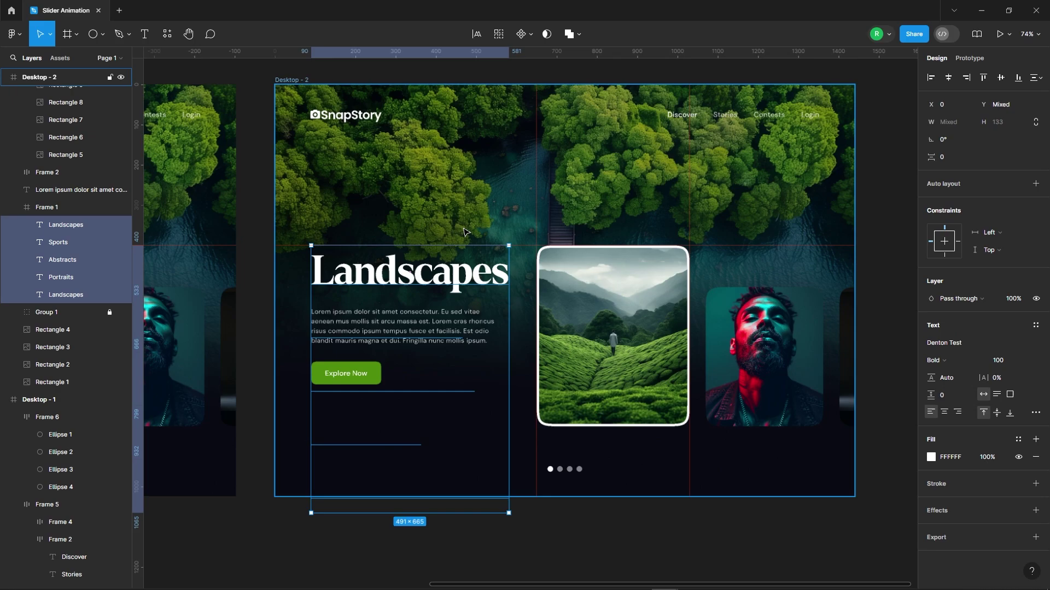
key(shift+Up)
key(shift+Up)
key(shift+Up)
key(shift+Up)
key(shift+Up)
key(shift+Up)
key(shift+Up)
key(shift+Up)
key(shift+Up)
key(shift+Up)
key(shift+Up)
key(shift+Up)
key(shift+Up)
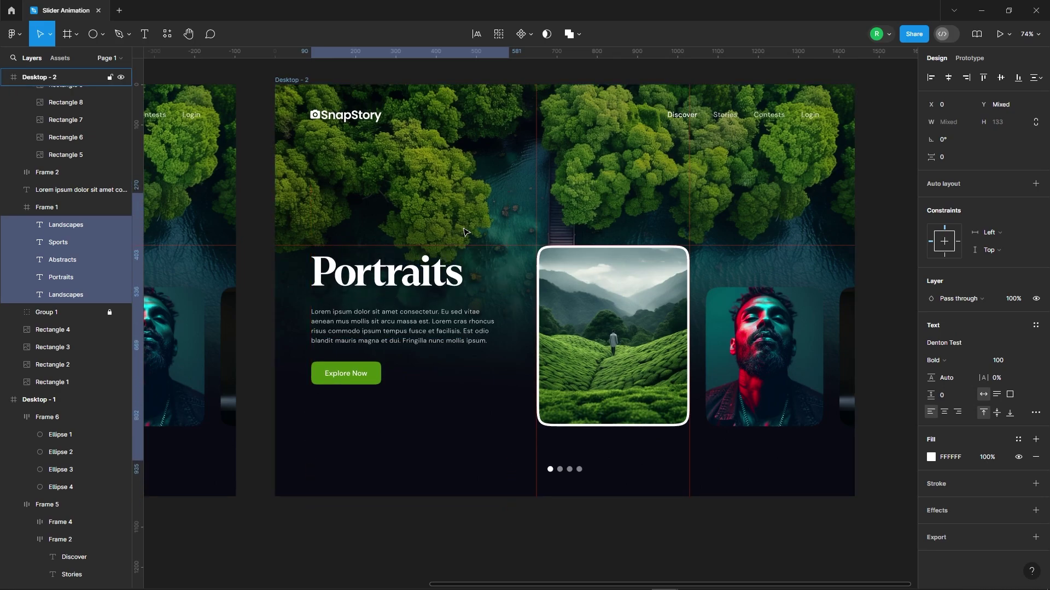
key(shift+Up)
click(429, 321)
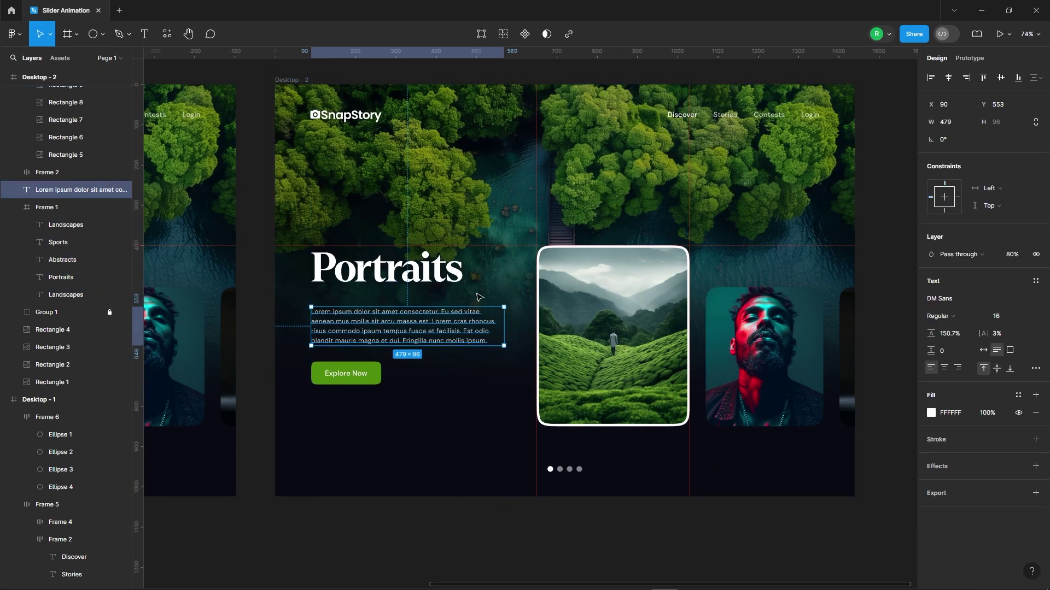
Step: Shift all seven card rectangles in Desktop - 2's card frame left until the portrait card's left edge meets the 650 guide
click(614, 305)
click(60, 113)
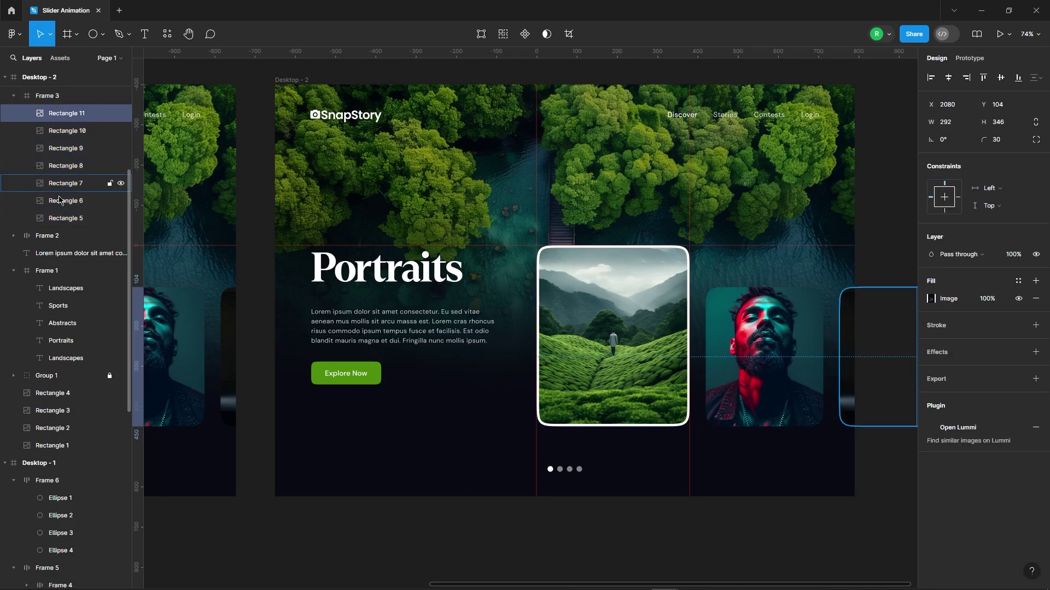
shift+click(56, 218)
scroll(680, 316, up, 5)
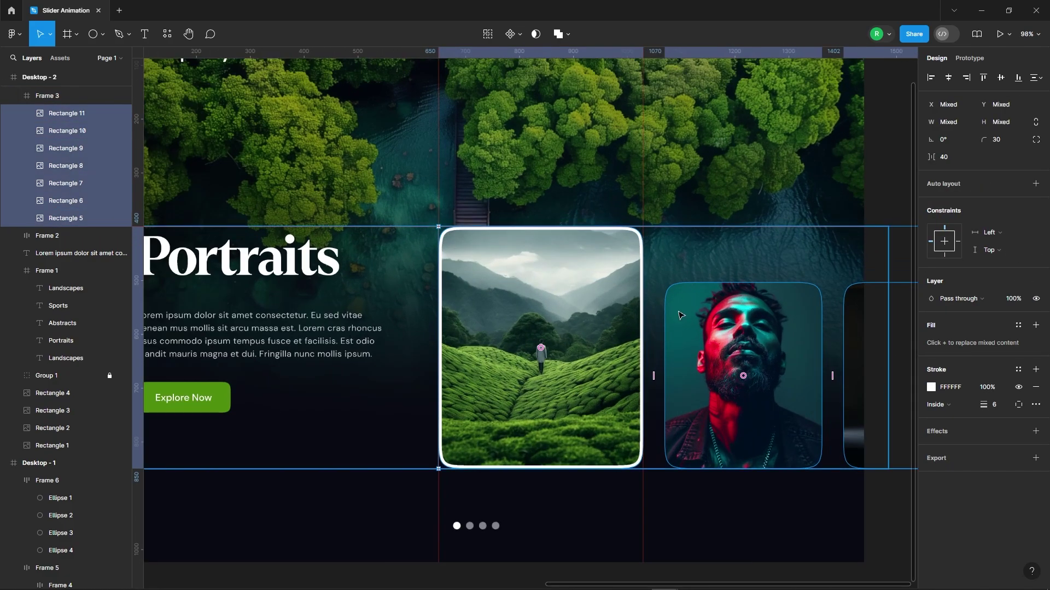
key(shift+Left)
key(shift+Left)
key(shift+Left)
key(shift+Left)
key(shift+Left)
key(shift+Left)
key(shift+Left)
key(shift+Left)
key(shift+Left)
key(shift+Left)
key(shift+Left)
key(shift+Left)
key(shift+Left)
key(shift+Left)
key(shift+Left)
key(shift+Left)
key(shift+Left)
key(shift+Left)
key(shift+Left)
key(shift+Left)
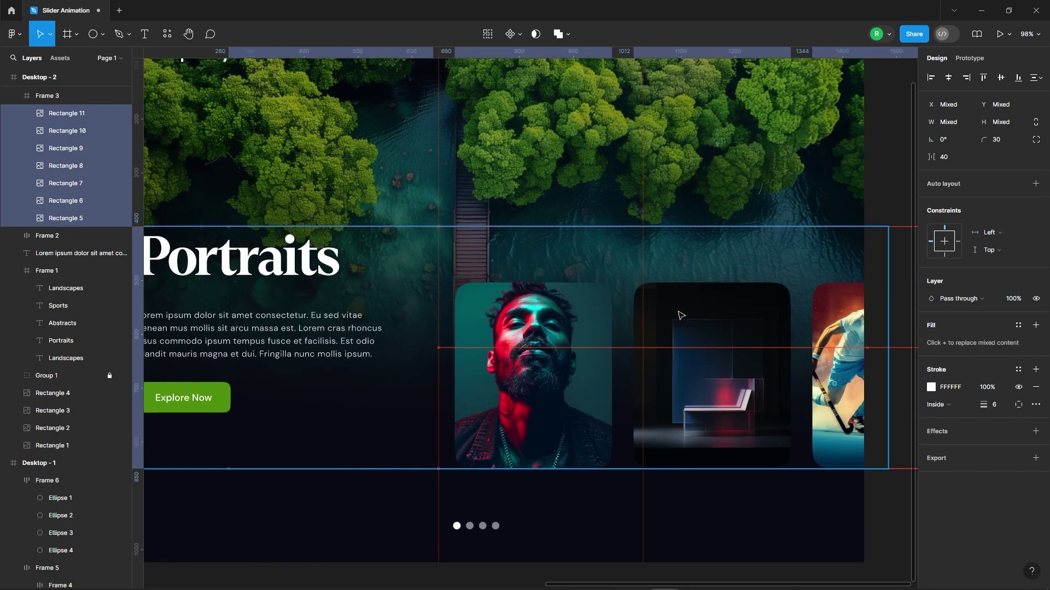
key(shift+Left)
key(shift+Left)
key(shift+Left)
Step: Enlarge the portrait card to 380 × 450 within the guides and shift the five cards after it right, leaving a 40 px gap
click(499, 343)
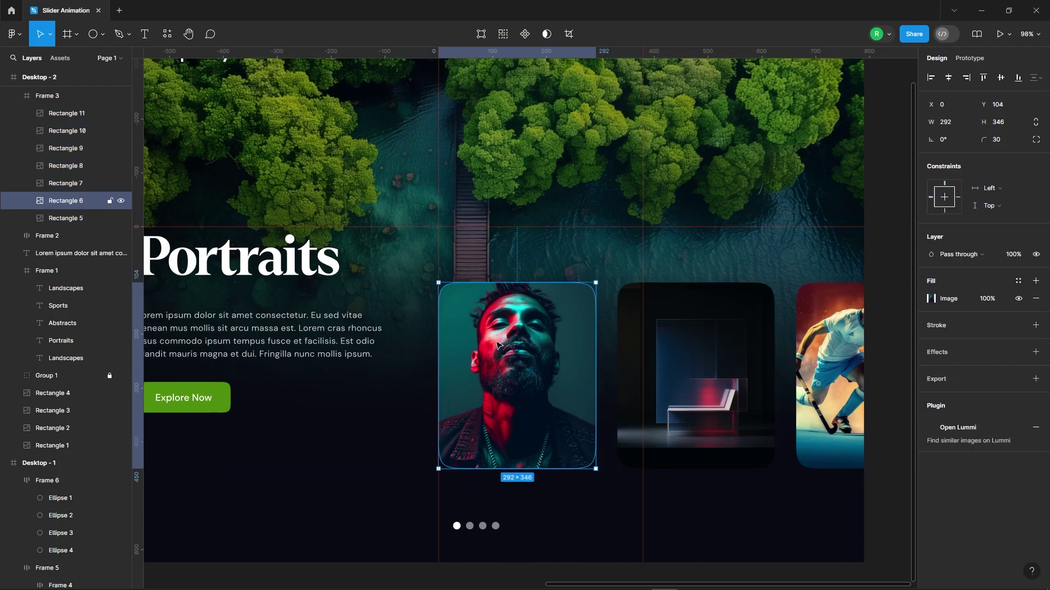
drag(595, 283, 644, 231)
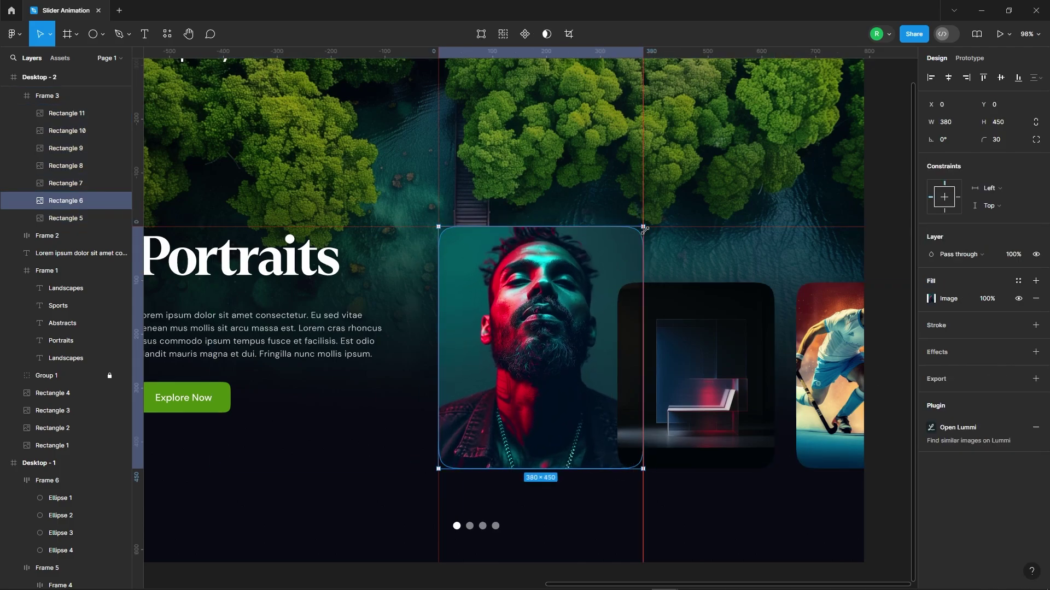
click(73, 186)
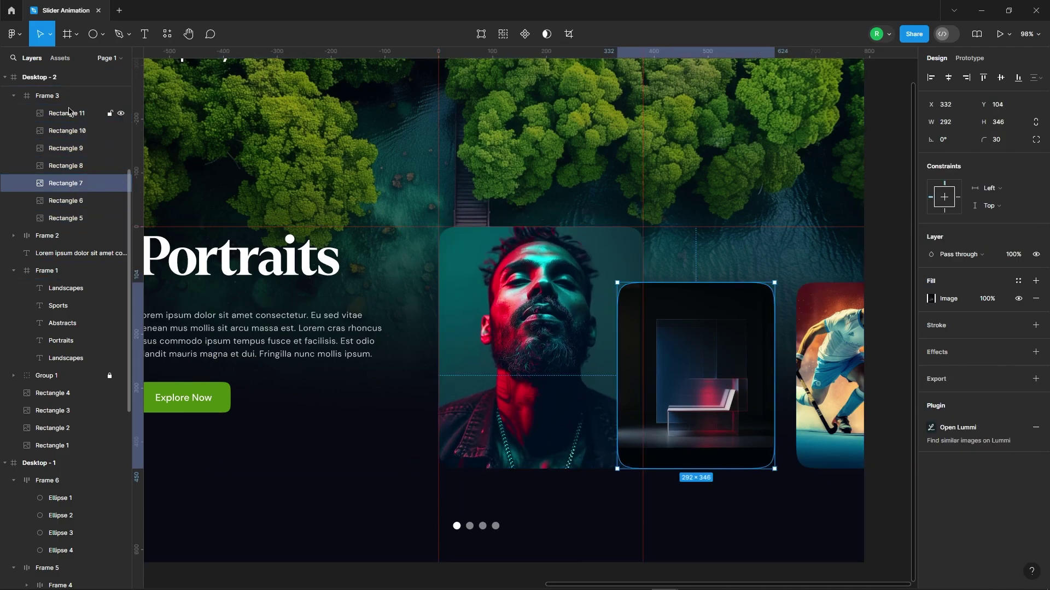
shift+click(74, 115)
scroll(385, 321, down, 1)
scroll(771, 349, up, 3)
key(alt)
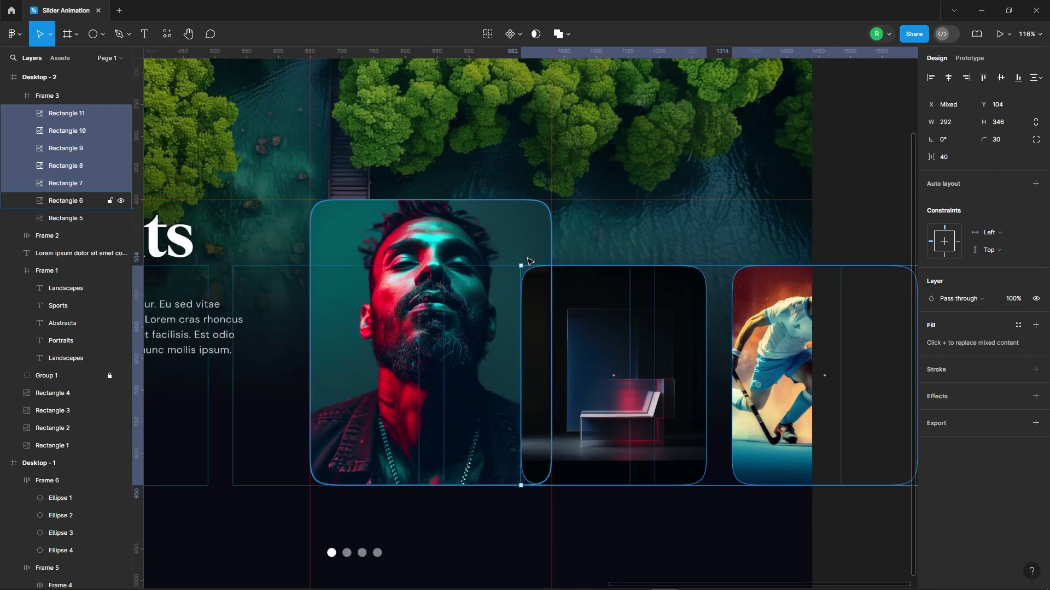
key(shift+Right)
key(shift+Right)
key(shift+Right)
key(shift+Right)
key(shift+Right)
key(shift+Right)
key(shift+Right)
key(shift+Right)
key(shift+Right)
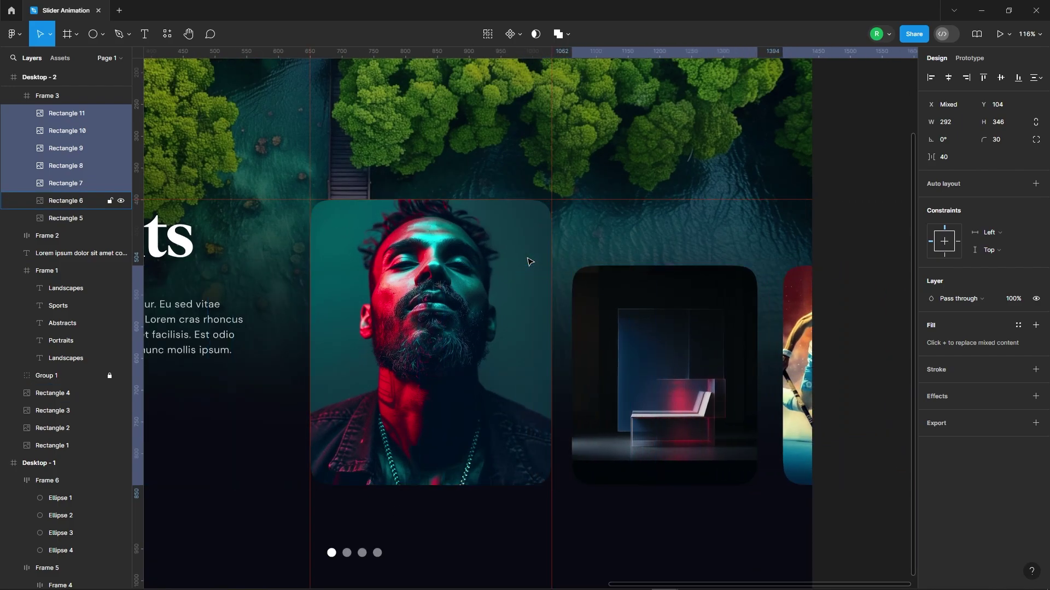
Step: Add a white (FFFFFF) inside stroke of weight 6 to the enlarged portrait card in Desktop - 2
click(527, 263)
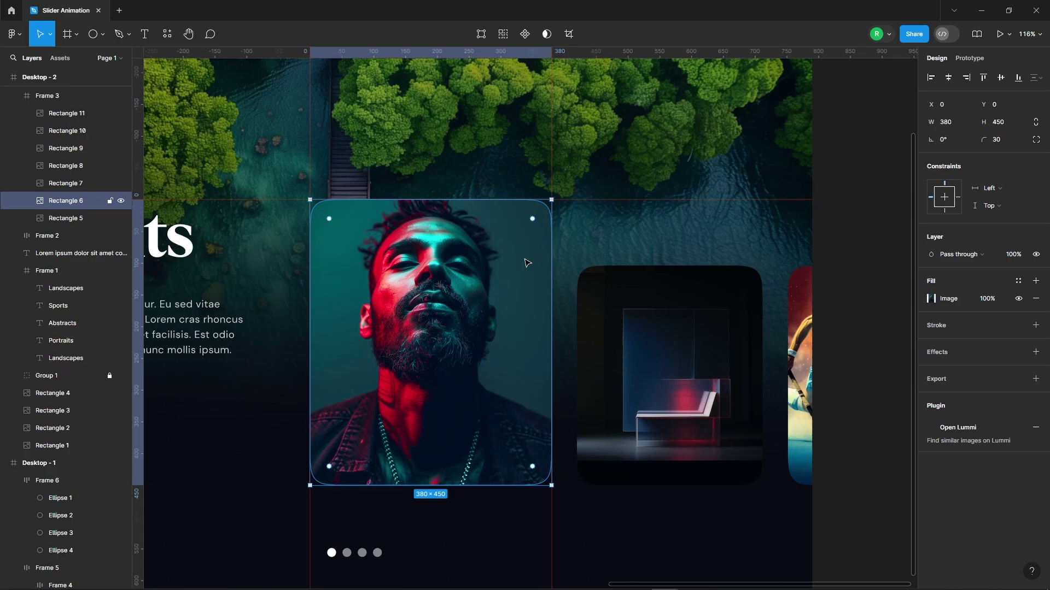
click(947, 327)
click(932, 343)
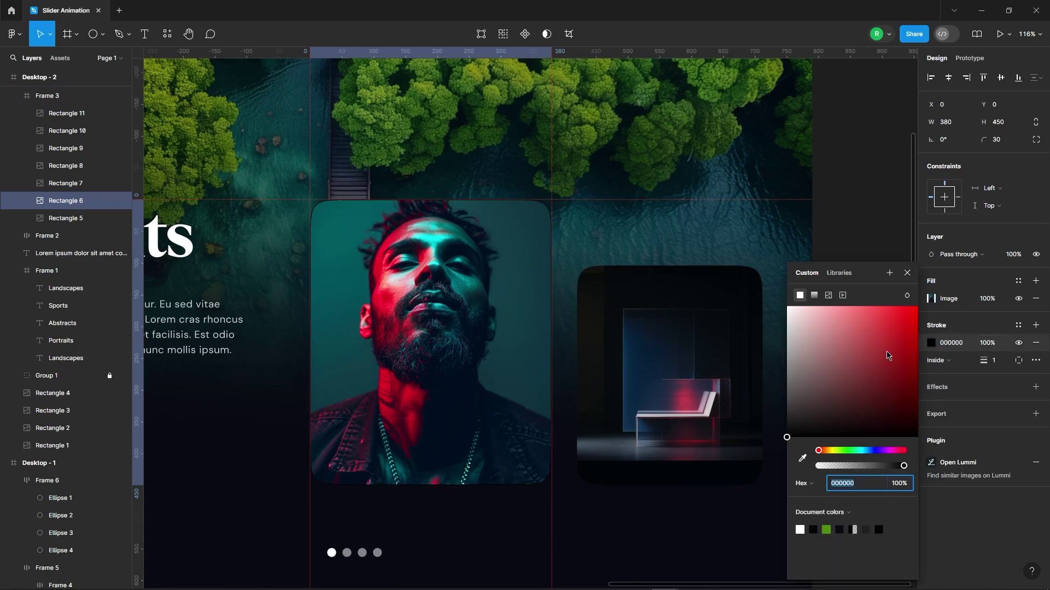
drag(888, 357, 786, 304)
click(908, 274)
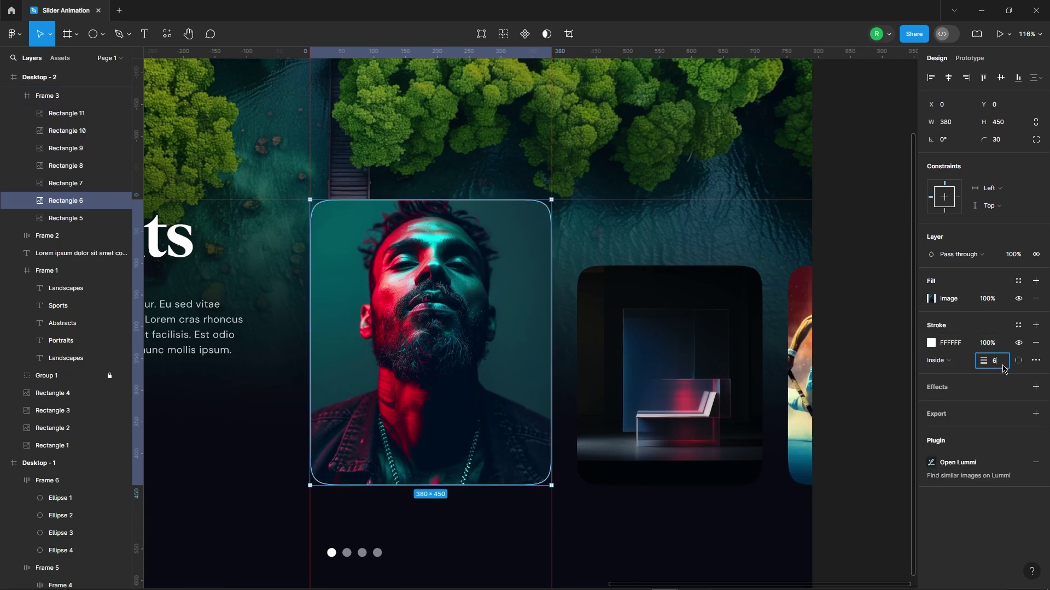
click(1003, 368)
text(6)
key(Return)
scroll(562, 200, down, 5)
click(756, 116)
Step: Swap Desktop - 2's background by setting the forest image's opacity to 0% and the red portrait image, Rectangle 2, to 100%
scroll(416, 136, up, 2)
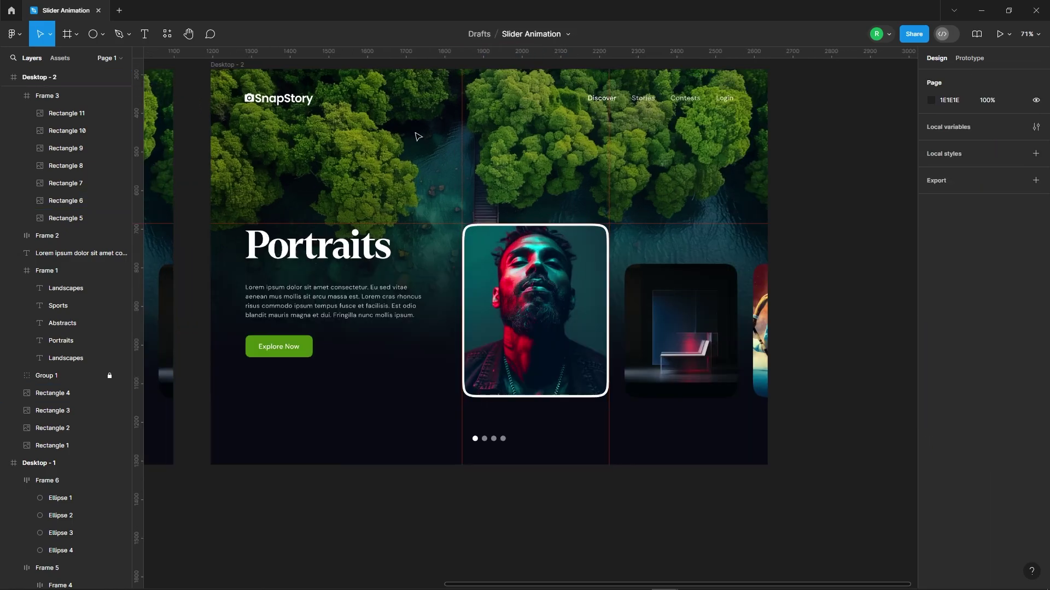
click(346, 173)
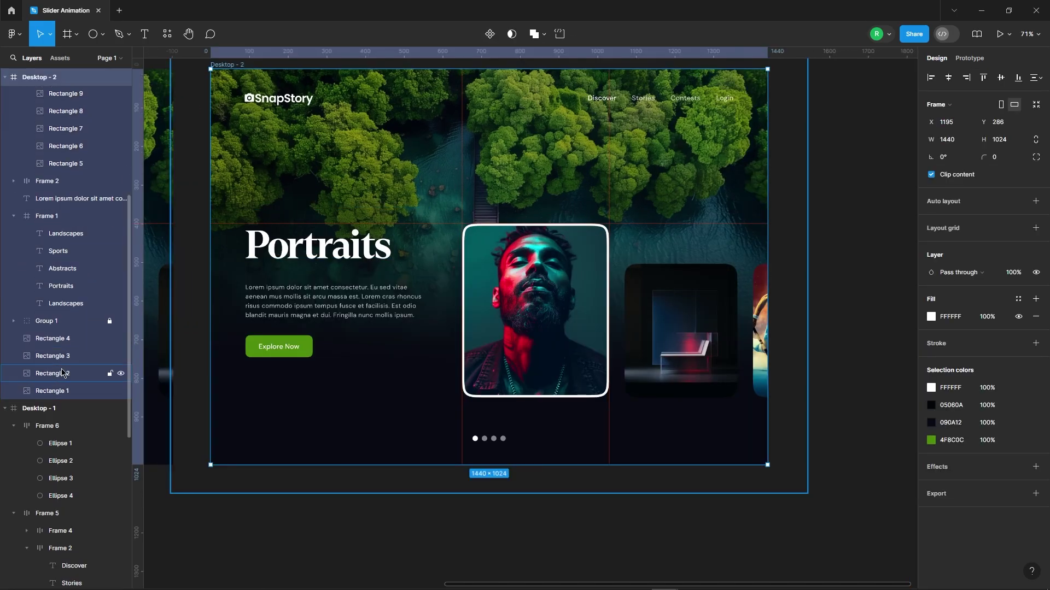
click(327, 393)
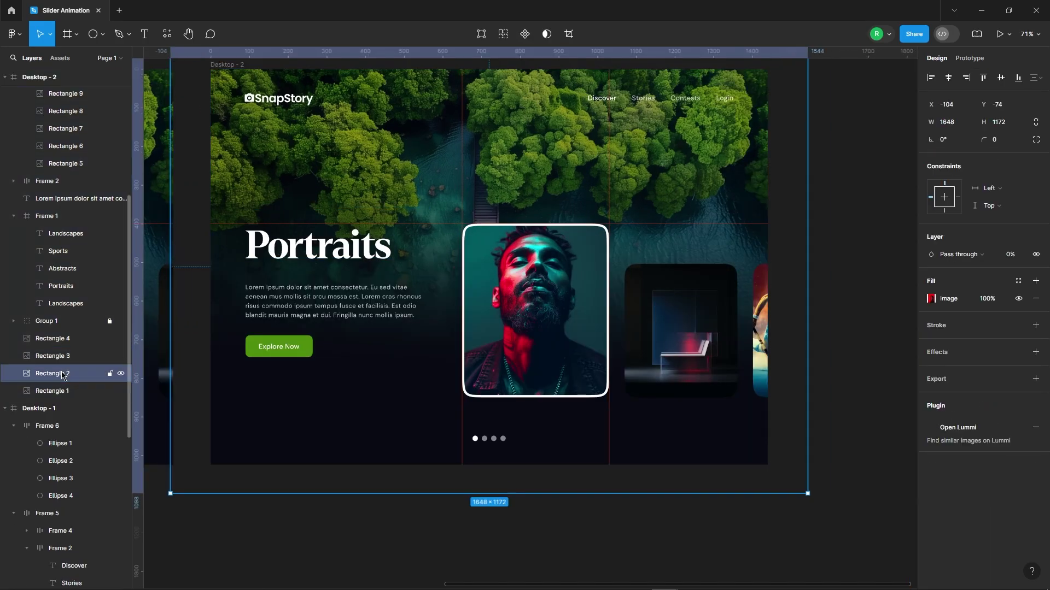
click(1016, 258)
text(0)
key(Return)
click(131, 373)
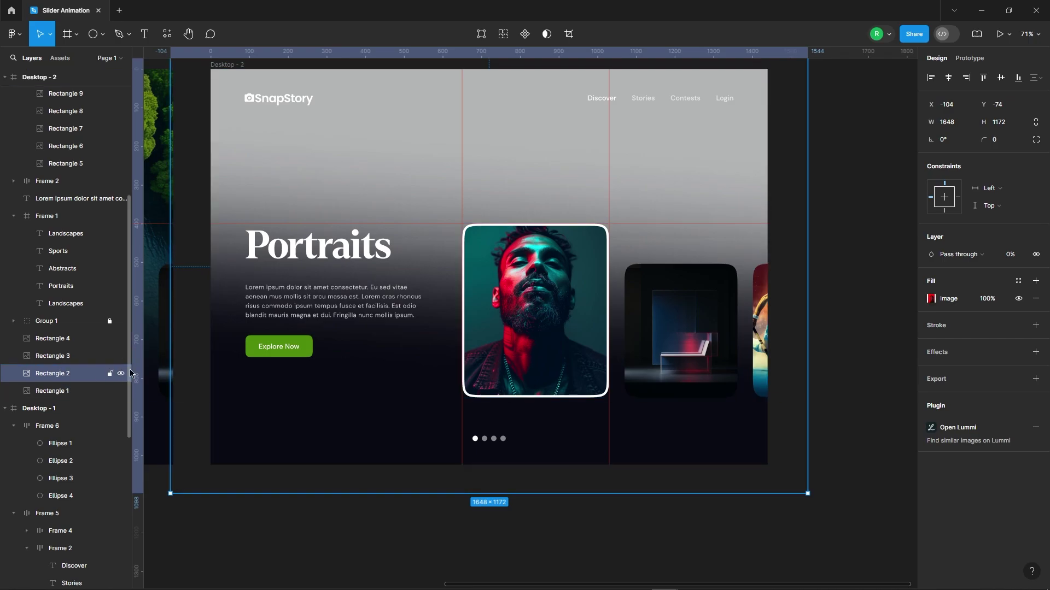
text(100)
key(Return)
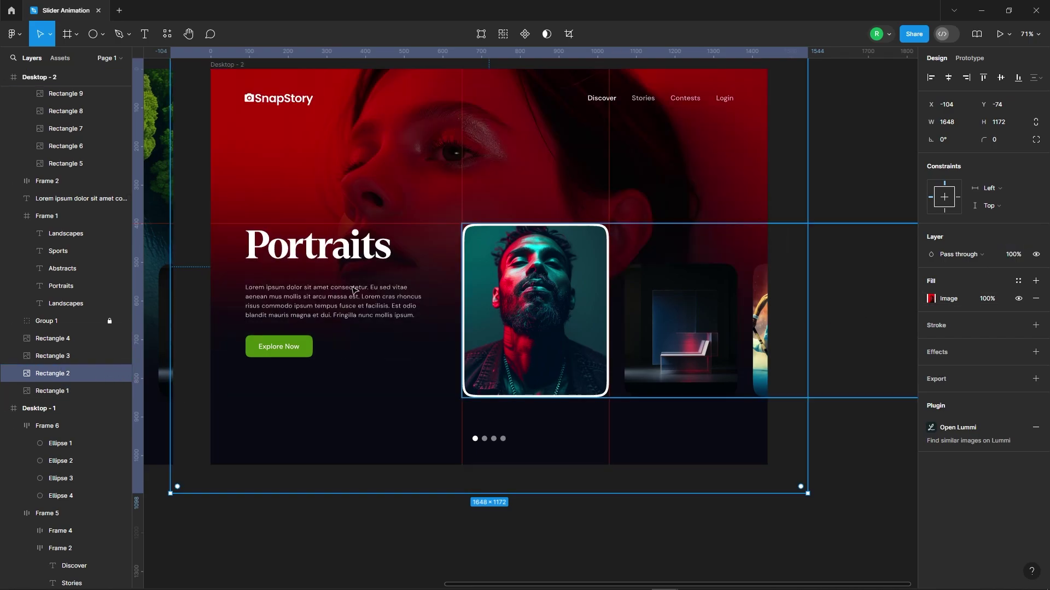
Step: Recolour Desktop - 2's Explore Now button with a red based on AB0708 sampled from the background image
click(296, 354)
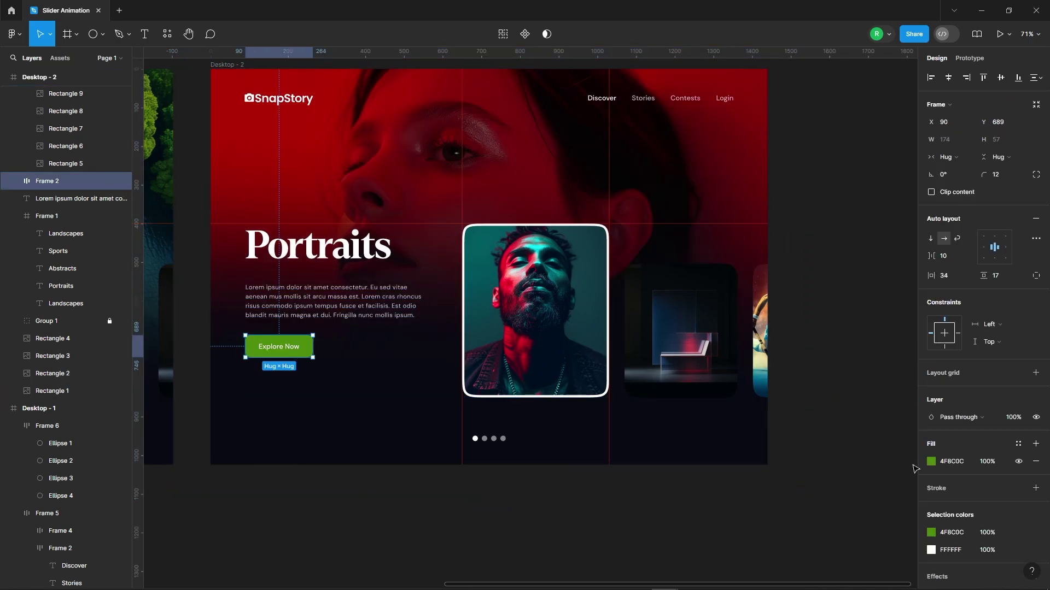
click(930, 462)
click(802, 458)
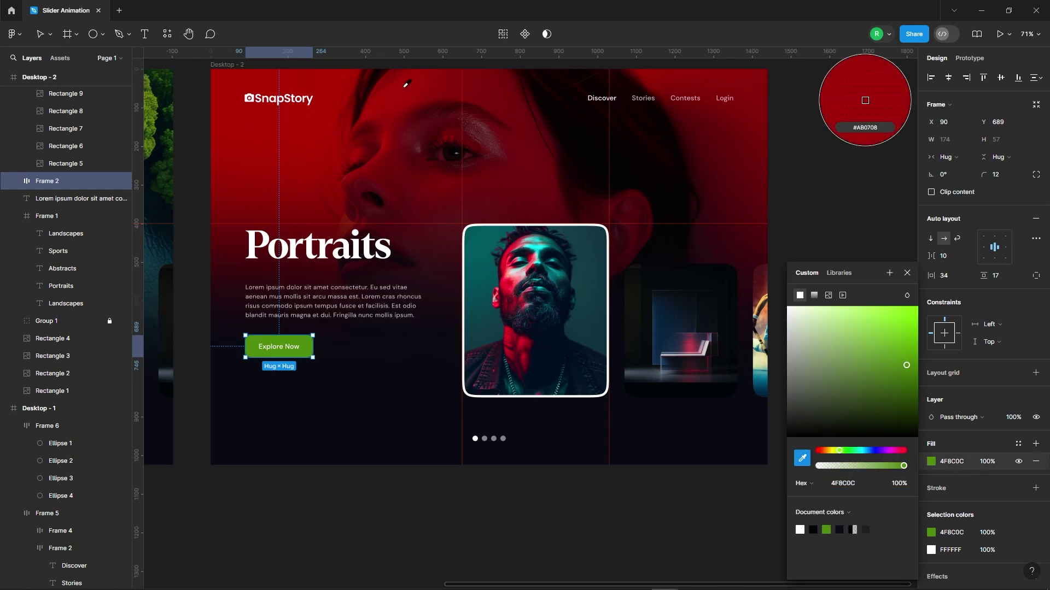
click(441, 93)
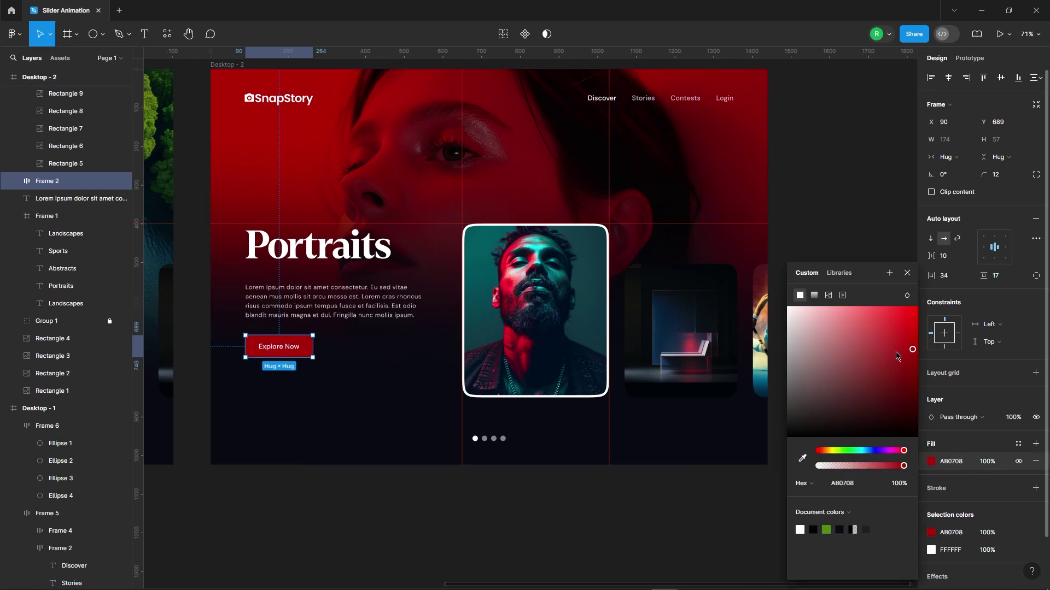
click(906, 274)
click(858, 222)
Step: Make the second dot in Desktop - 2 active at 100% opacity and dim the first dot like the inactive ones
ctrl+scroll(480, 420, up, 5)
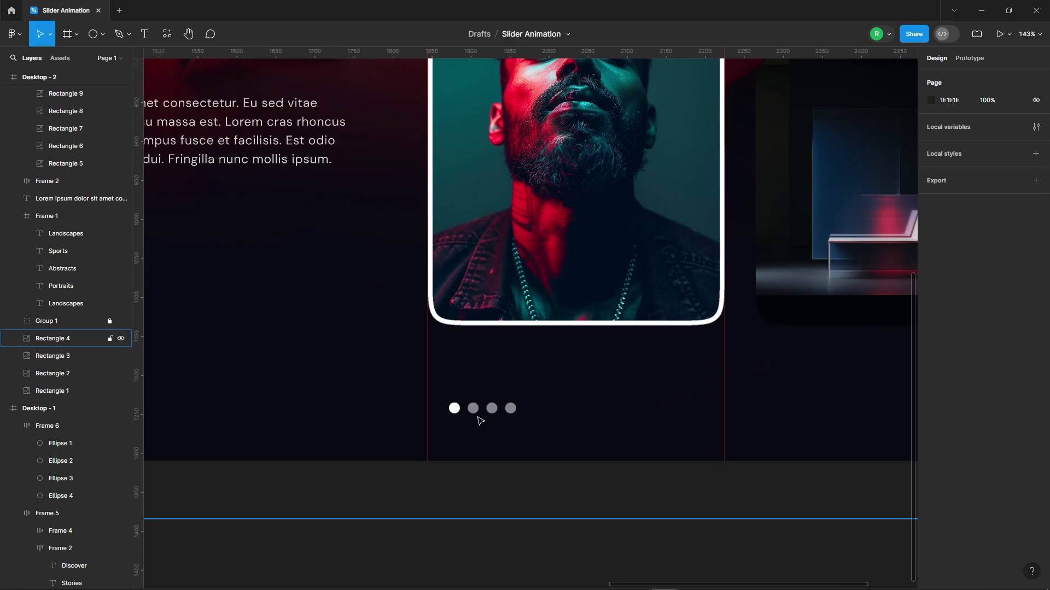
double_click(473, 409)
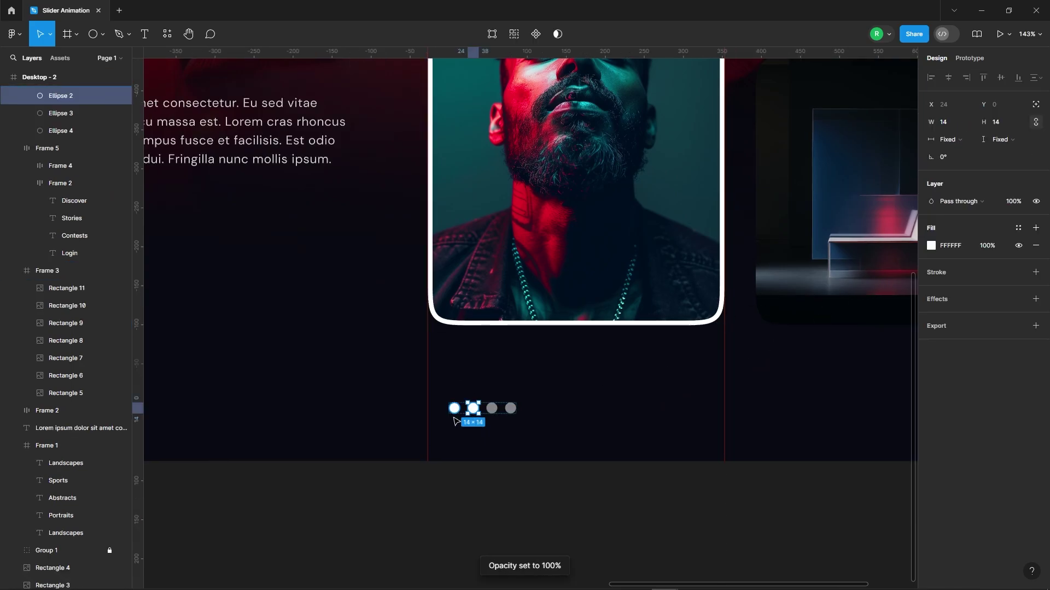
click(456, 410)
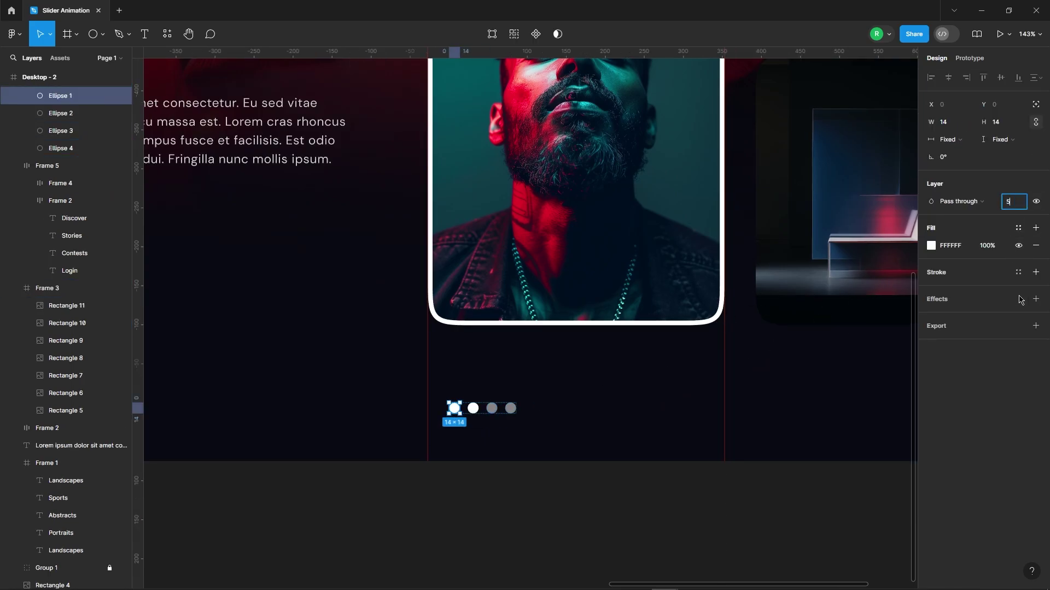
click(498, 477)
Step: Duplicate the Desktop - 2 frame and place the copy to its right at the same height
scroll(499, 416, down, 4)
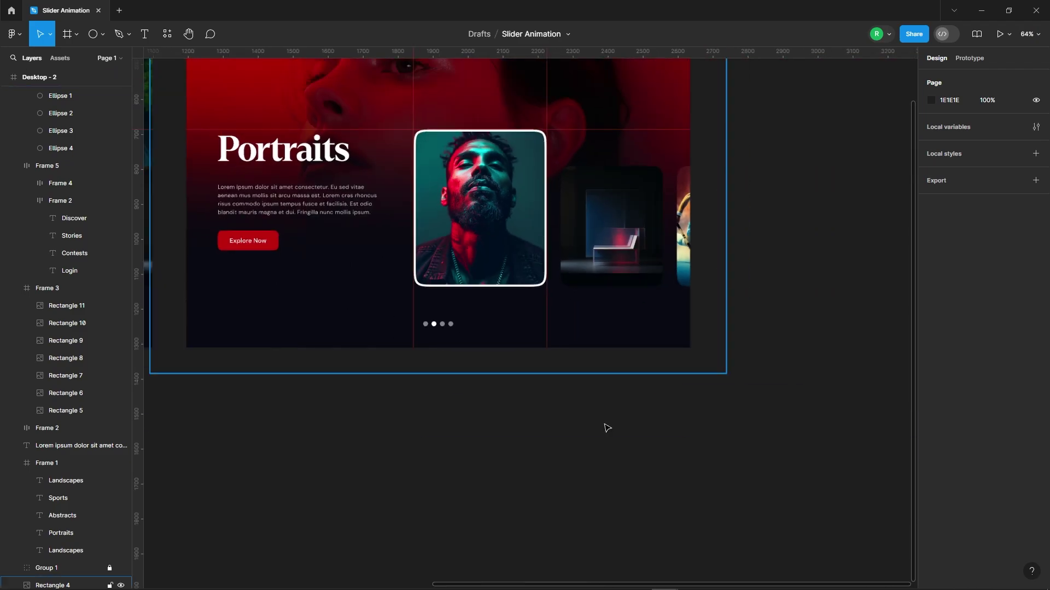
scroll(517, 434, down, 2)
click(339, 149)
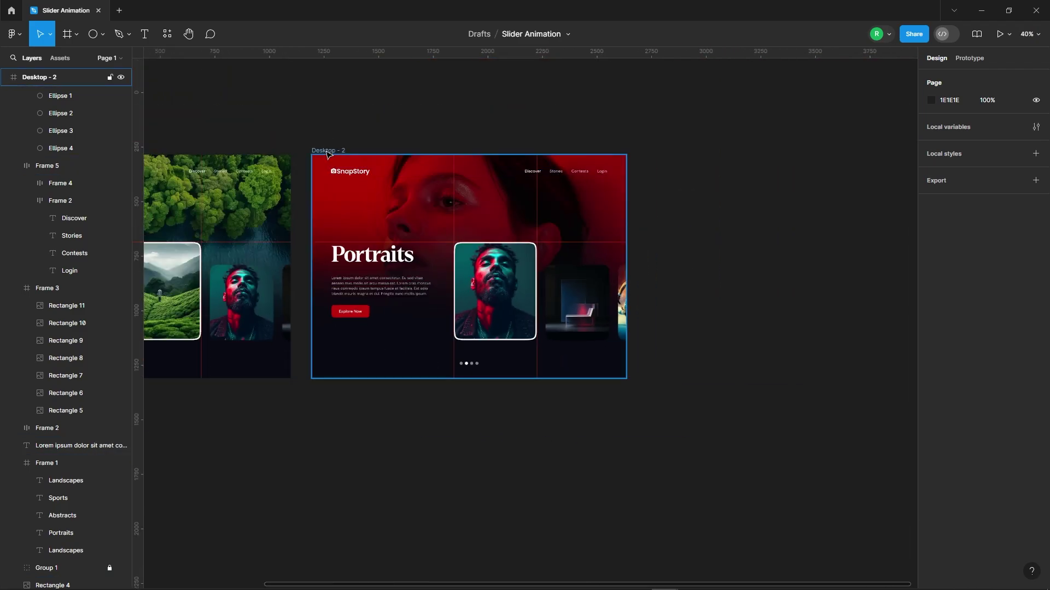
drag(329, 151, 668, 155)
scroll(736, 218, right, 6)
click(736, 218)
Step: Shift all seven card rectangles in Desktop - 3 left until the abstract chair card's left edge meets the 650 guide
scroll(494, 234, up, 3)
click(465, 371)
scroll(646, 252, down, 2)
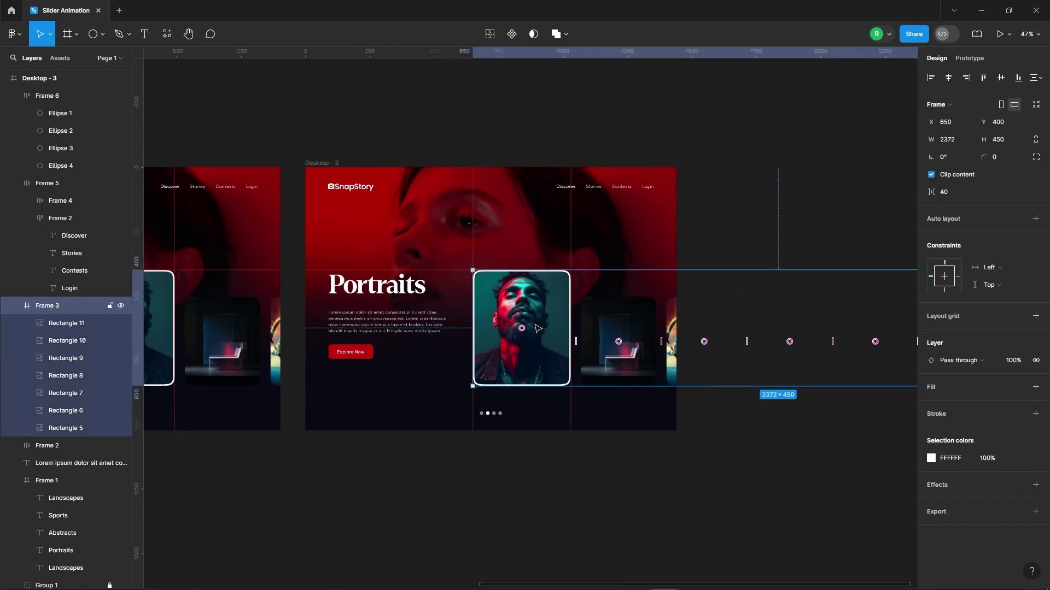
click(71, 323)
shift+click(70, 428)
scroll(552, 312, up, 2)
key(shift+Left)
key(shift+Left)
key(shift+Left)
key(shift+Left)
key(shift+Left)
key(shift+Left)
key(shift+Left)
key(shift+Left)
key(shift+Left)
key(shift+Left)
key(shift+Left)
key(shift+Left)
key(shift+Left)
key(shift+Left)
key(shift+Left)
key(shift+Left)
key(shift+Left)
key(shift+Left)
key(shift+Left)
key(shift+Left)
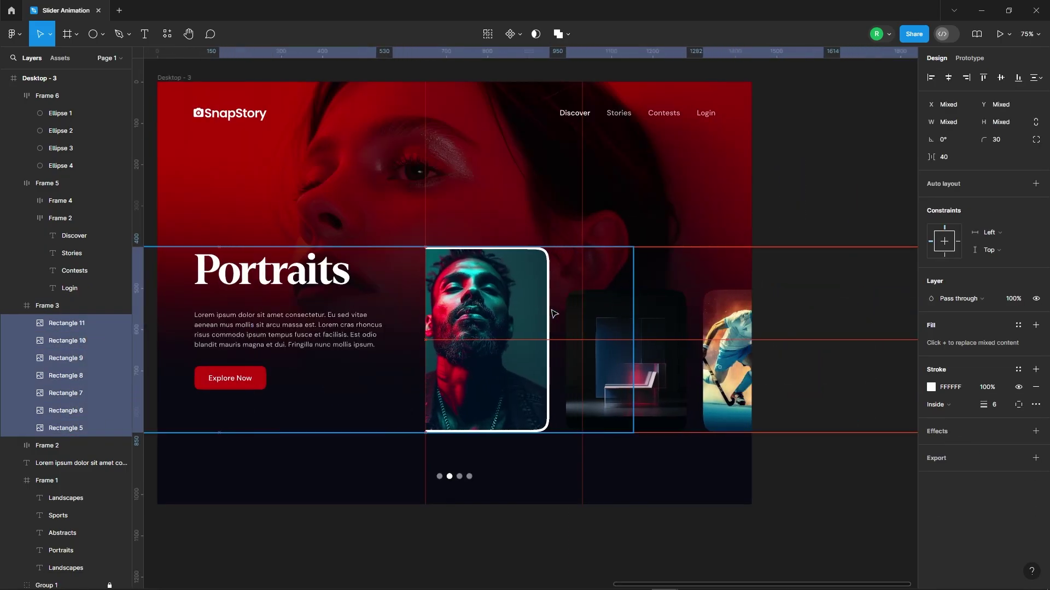
scroll(444, 328, up, 3)
scroll(392, 317, down, 5)
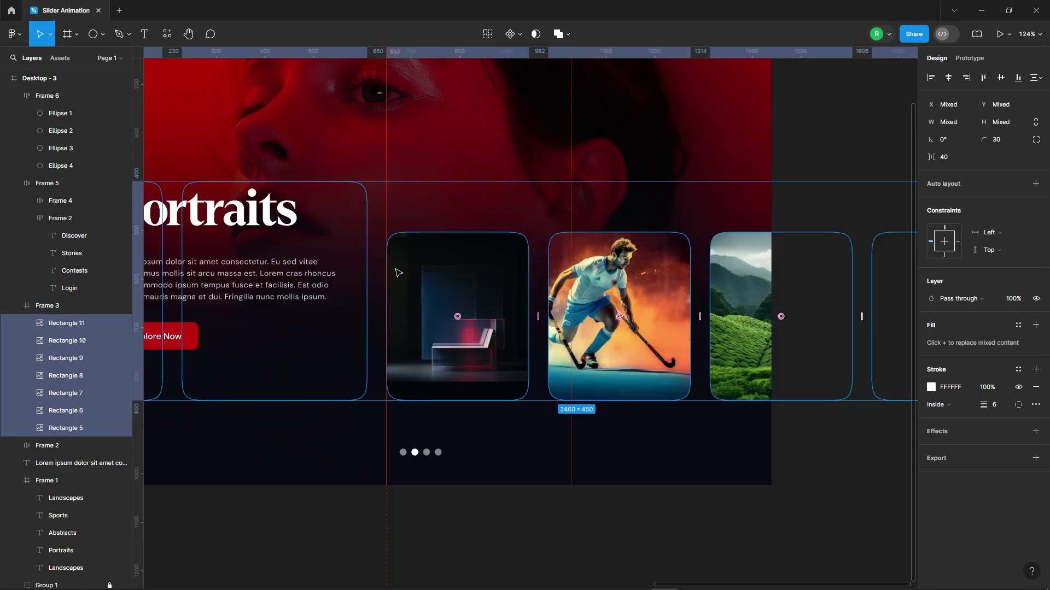
Step: Enlarge the abstract chair card to 380 × 450 and shift the four cards after it right, leaving a 40 px gap
click(486, 307)
drag(509, 234, 552, 190)
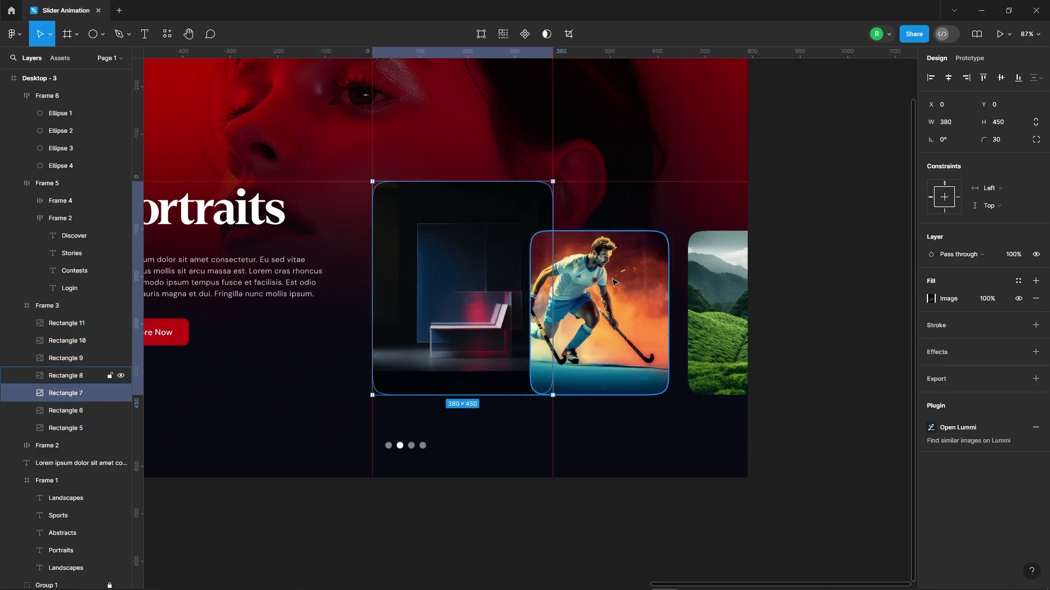
click(64, 374)
shift+click(71, 324)
key(shift+Right)
key(shift+Right)
key(shift+Right)
key(shift+Right)
key(shift+Right)
key(shift+Right)
key(shift+Right)
key(shift+Right)
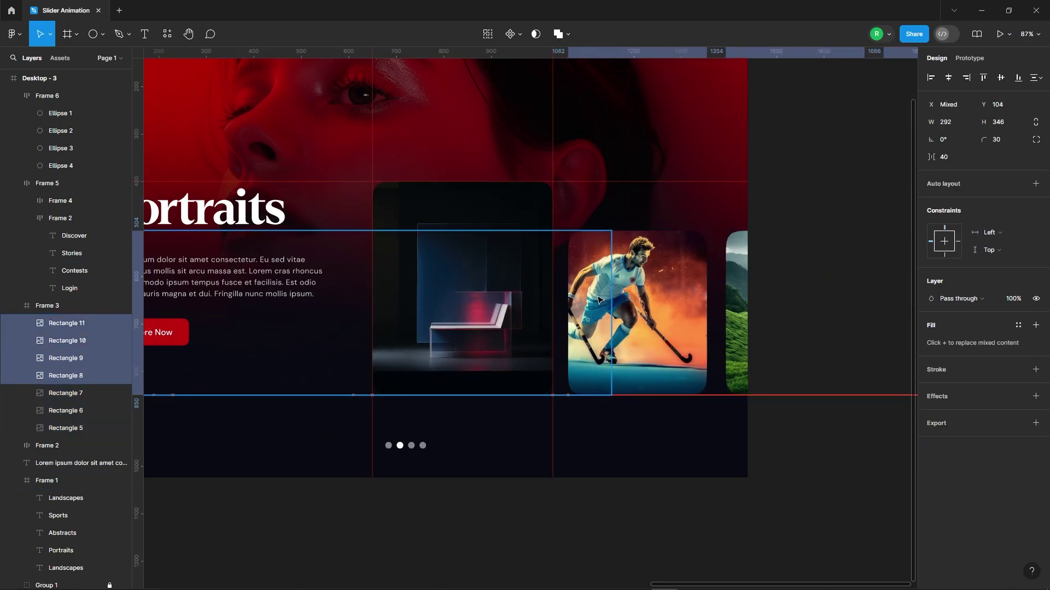
key(shift+Right)
key(Left)
key(Left)
scroll(471, 274, down, 3)
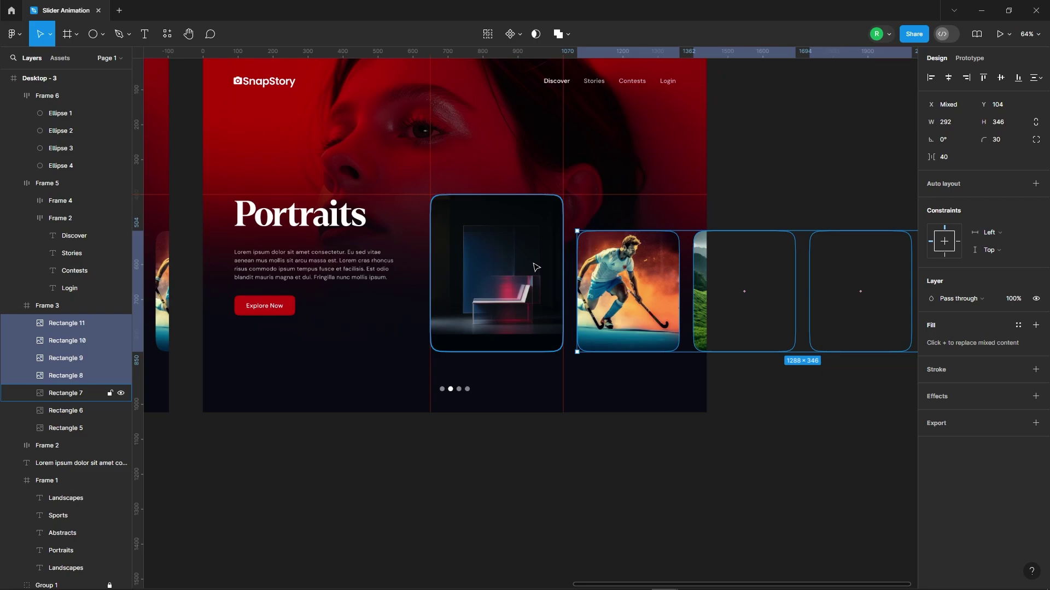
Step: Add a thick white (FFFFFF) inside stroke to the enlarged abstract chair card in Desktop - 3
click(495, 273)
click(931, 343)
drag(799, 319, 783, 302)
click(909, 274)
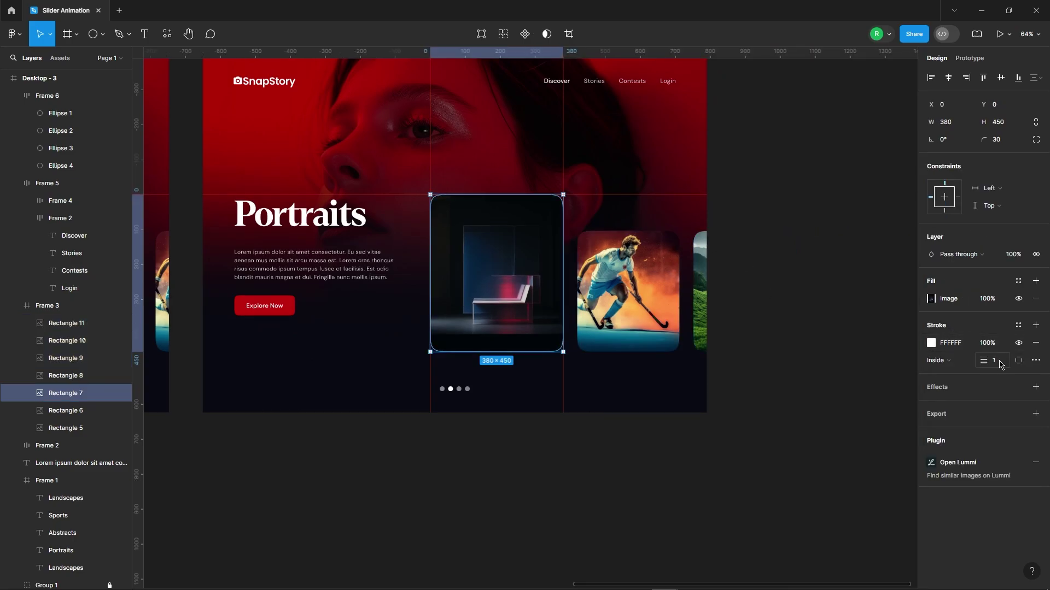
click(466, 471)
Step: Shift all five category titles in Desktop - 3's clipped title frame upward so that Abstracts shows instead of Portraits
click(301, 216)
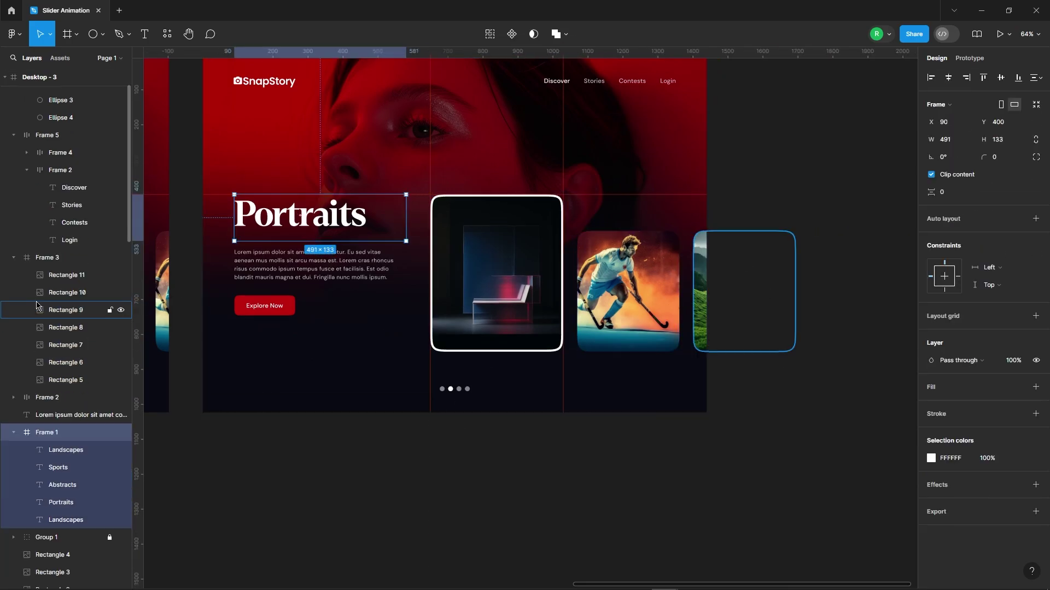
scroll(42, 239, down, 5)
scroll(44, 239, up, 2)
click(62, 173)
shift+click(62, 239)
key(shift+Up)
key(shift+Up)
key(shift+Up)
key(shift+Up)
key(shift+Up)
key(shift+Up)
key(shift+Up)
key(shift+Up)
key(shift+Up)
key(shift+Up)
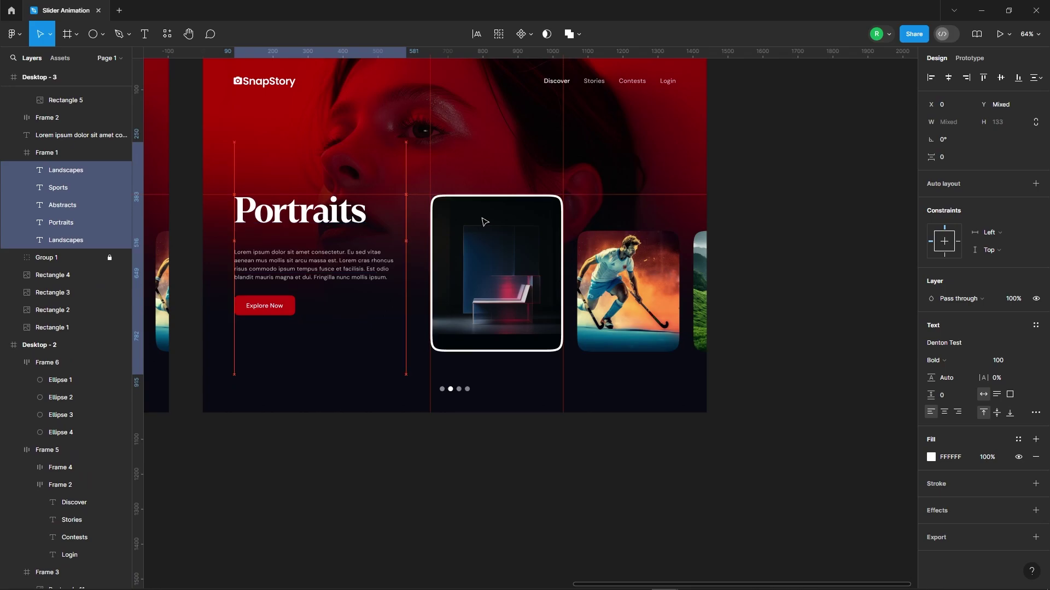
key(shift+Up)
key(shift+Up)
key(shift+Up)
key(Escape)
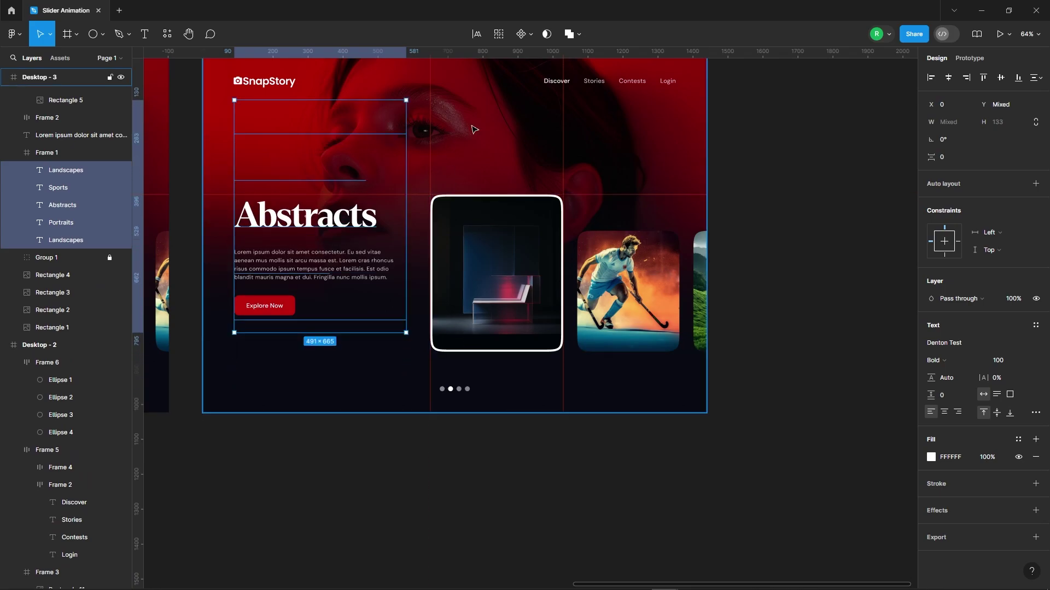
key(Escape)
Step: Hide the red portrait background in Desktop - 3 by setting Rectangle 2's opacity to 0%
click(56, 313)
click(1017, 258)
text(0)
key(Return)
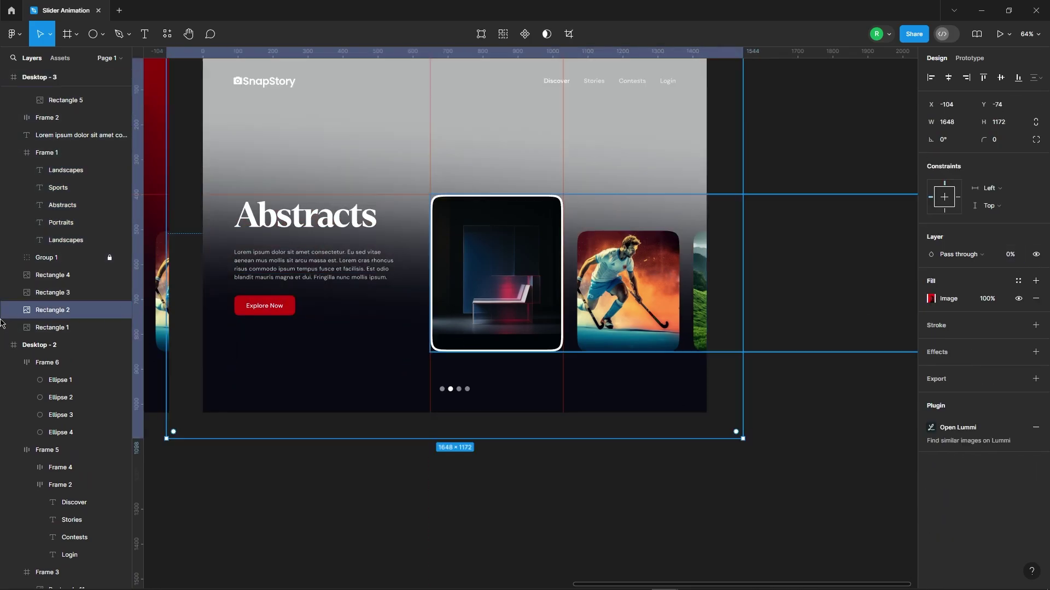
Step: Show the red abstract background in Desktop - 3 by setting Rectangle 3's opacity to 100%
click(58, 293)
click(1019, 259)
text(100)
key(Return)
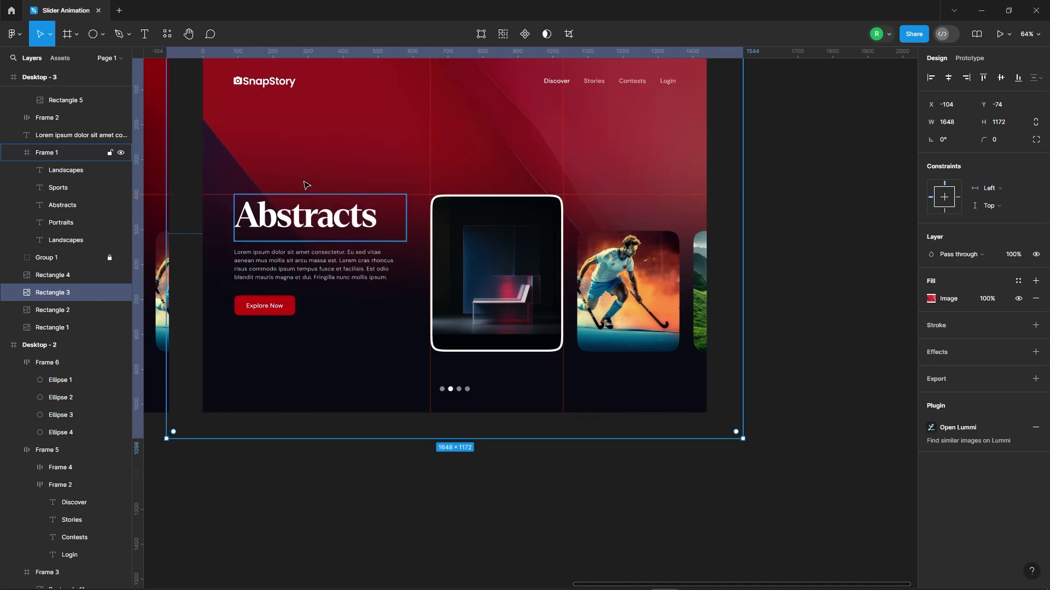
Step: Recolour Desktop - 3's Explore Now button to a brighter red (BA151B) sampled from the background
click(290, 310)
click(931, 461)
click(802, 458)
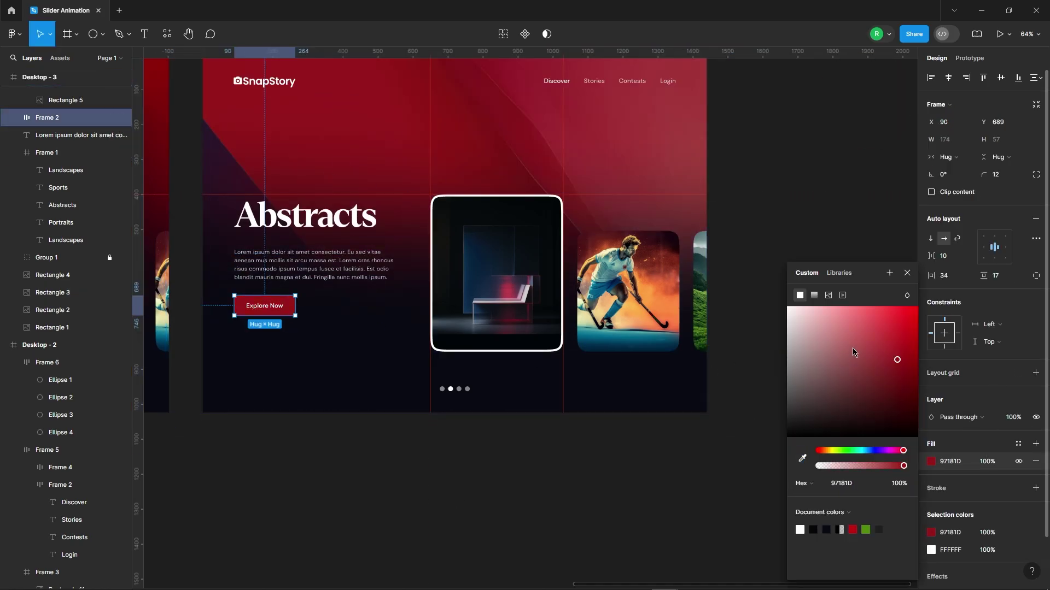
click(907, 273)
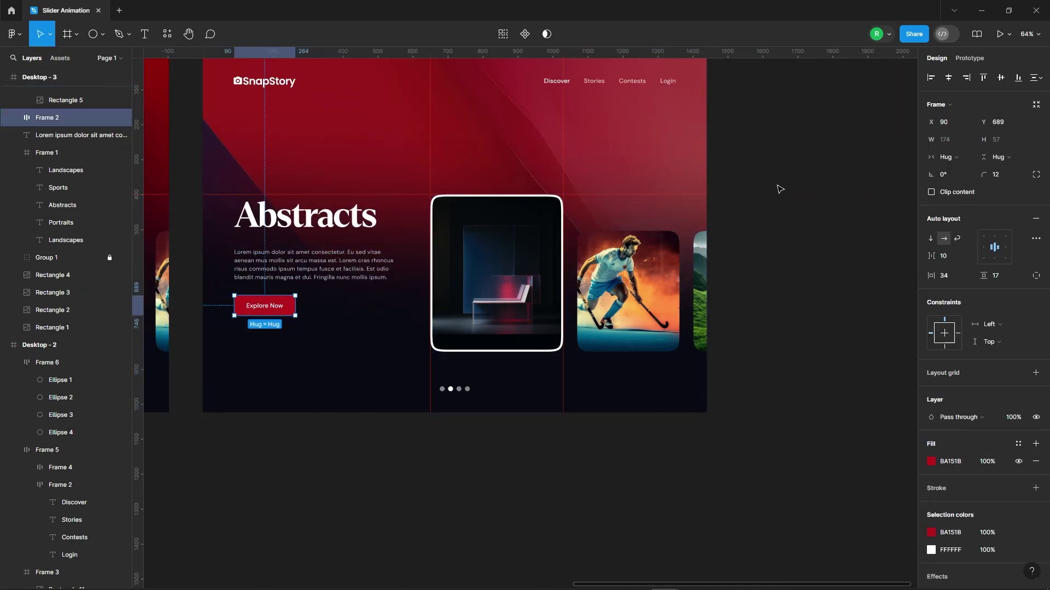
click(778, 188)
Step: Make the third pagination dot in Desktop - 3 active at 100% opacity and dim the second dot to 50%
ctrl+click(459, 389)
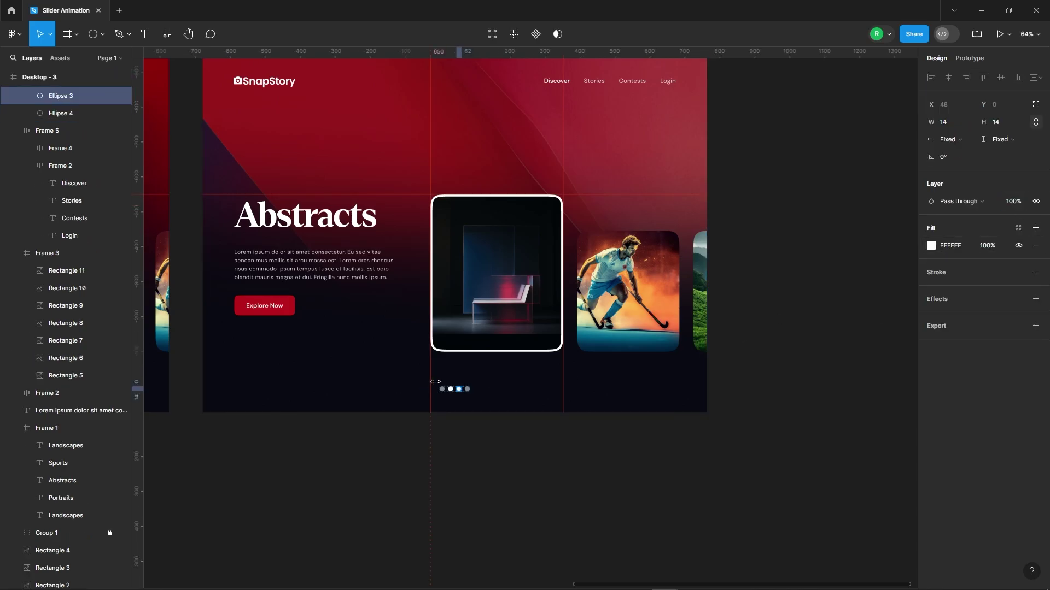
scroll(435, 382, up, 5)
click(450, 389)
scroll(492, 377, down, 8)
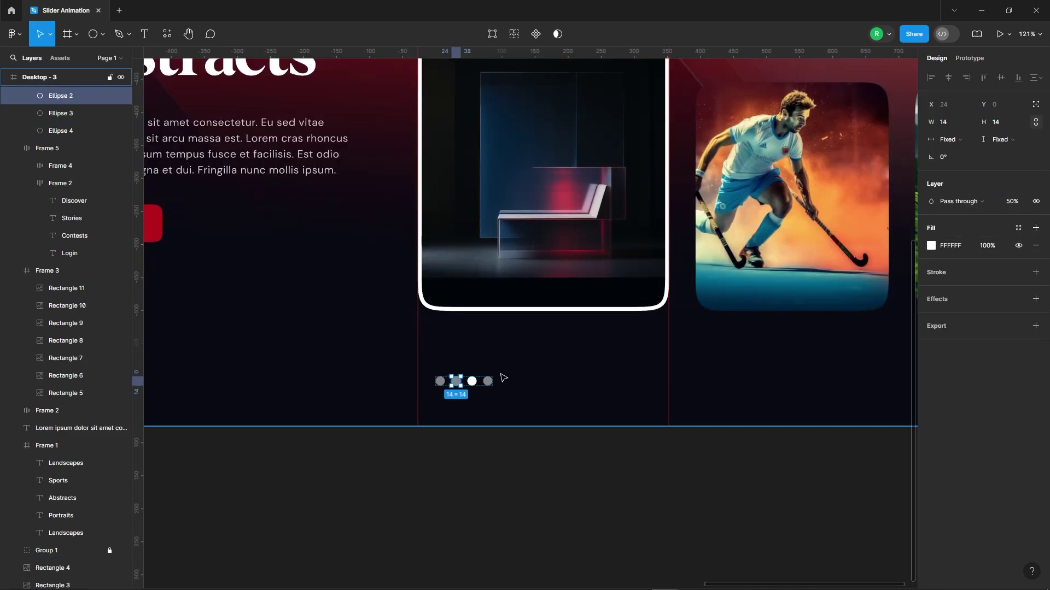
click(601, 469)
Step: Duplicate the Desktop - 3 frame and shift the copy's five category titles upward so that Sports shows instead of Abstracts
click(313, 183)
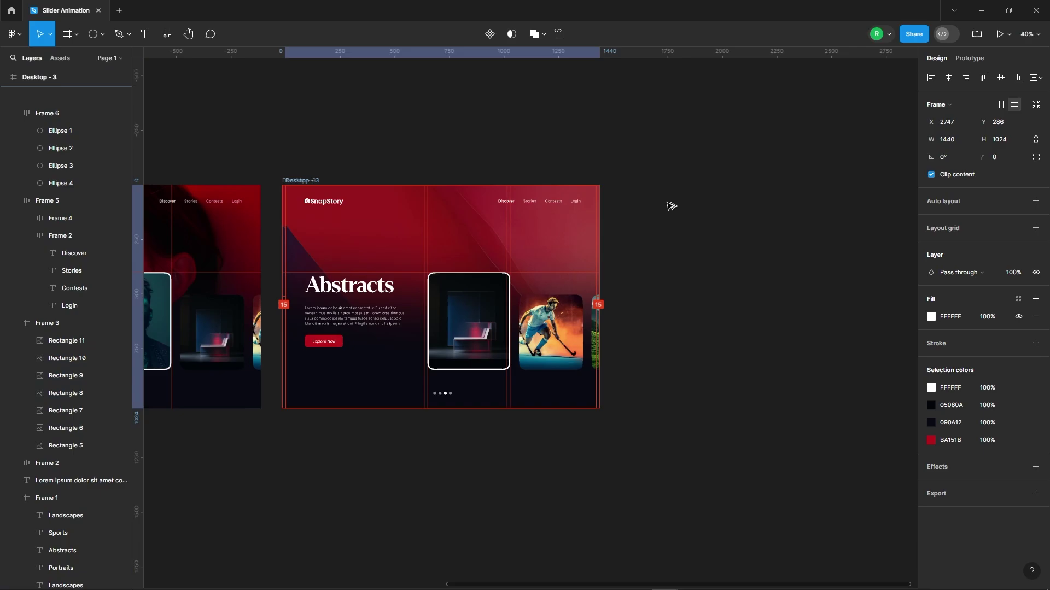
key(ctrl+d)
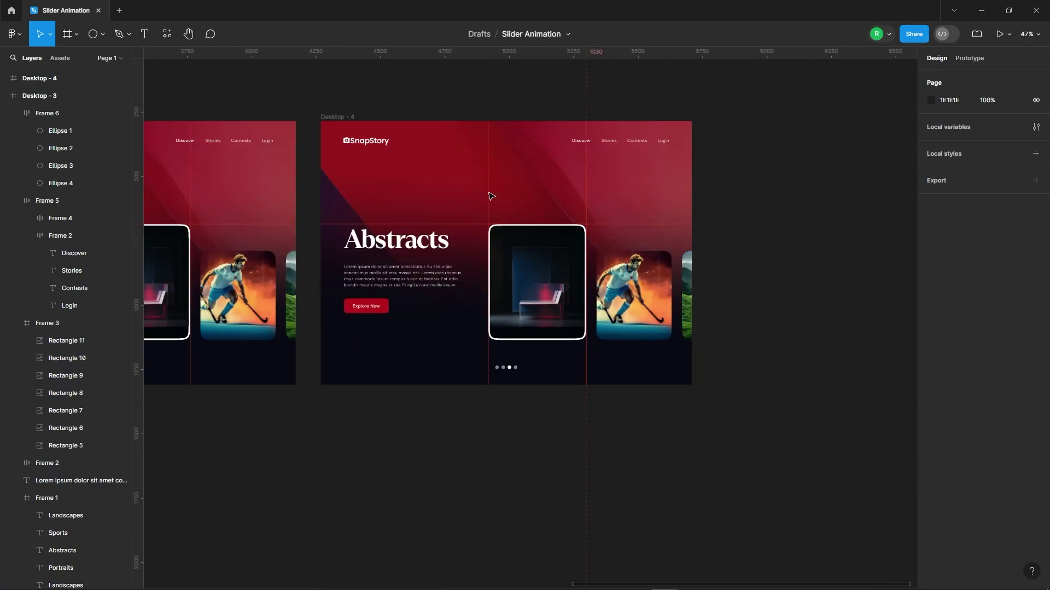
ctrl+click(400, 245)
scroll(400, 246, up, 2)
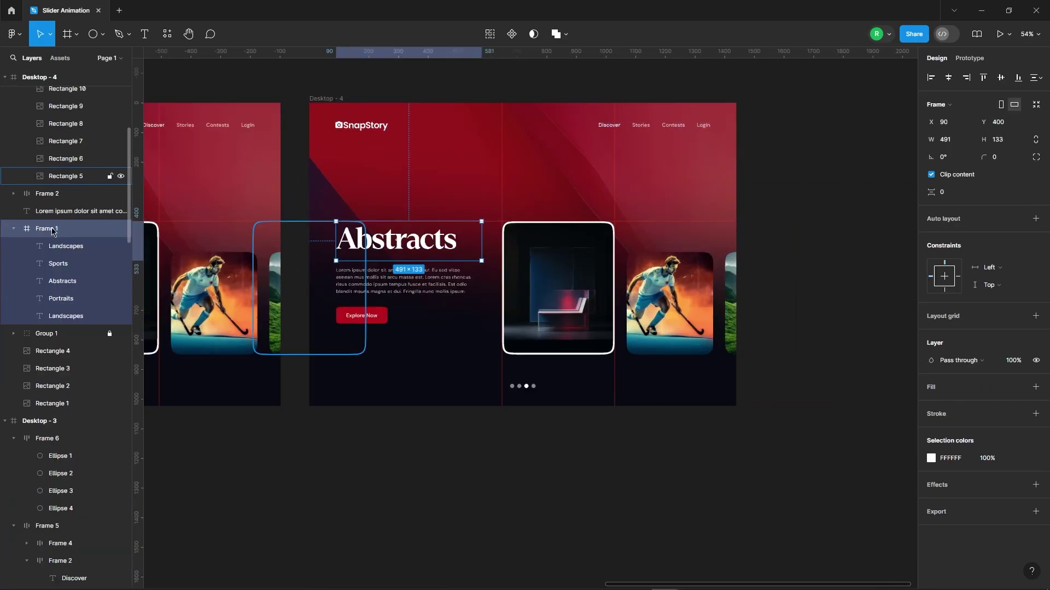
key(ctrl+a)
key(shift+Up)
key(shift+Up)
key(shift+Up)
key(shift+Up)
key(shift+Up)
key(shift+Up)
key(shift+Up)
key(shift+Up)
key(shift+Up)
key(shift+Up)
key(shift+Up)
key(shift+Up)
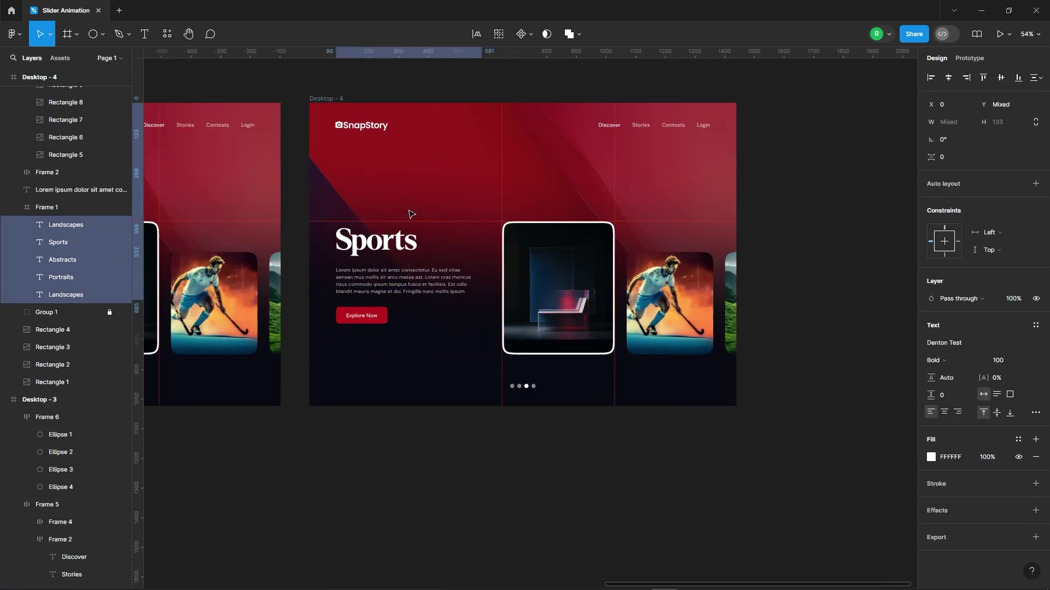
key(Escape)
key(Escape)
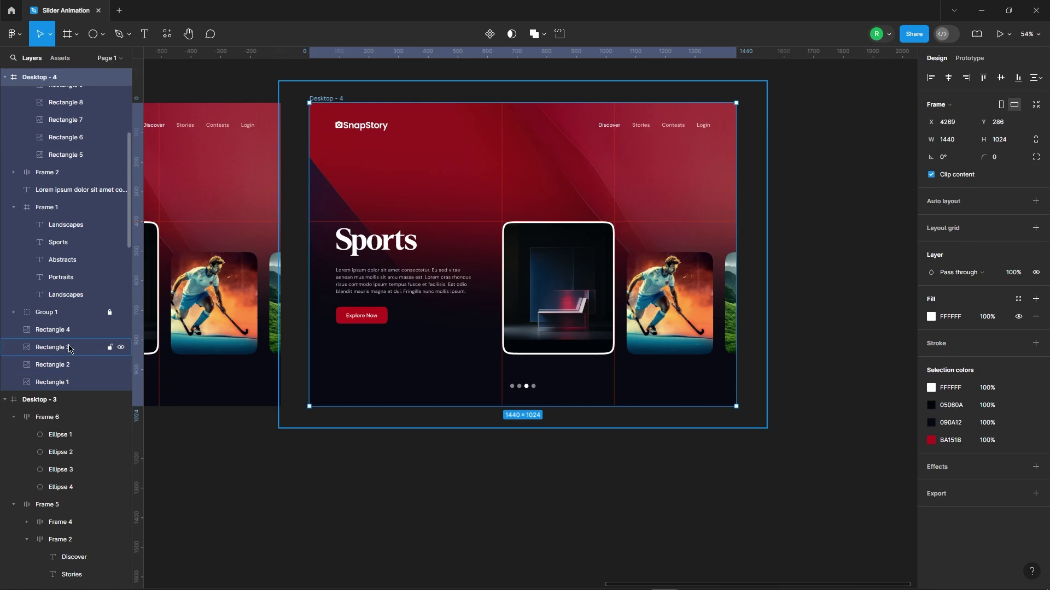
Step: Swap Desktop - 4's background to the blue stadium image by setting Rectangle 3's opacity to 0% and Rectangle 4's to 100%
click(87, 330)
key(0)
key(0)
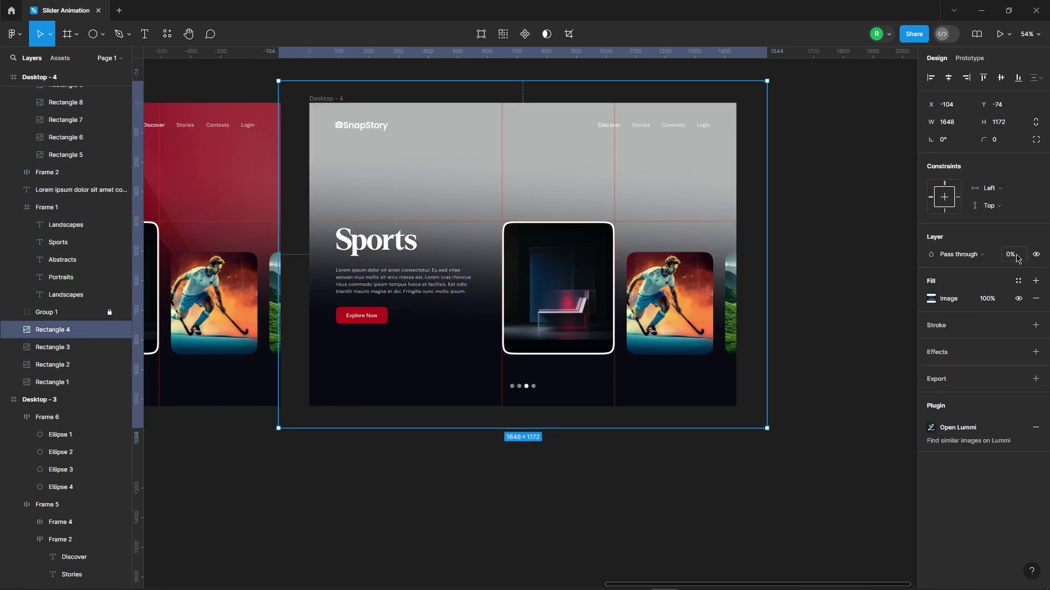
click(1016, 256)
text(100)
key(Return)
Step: Shift all seven image cards in Desktop - 4 left until the hockey player card's left edge meets the guide at X 650
click(630, 318)
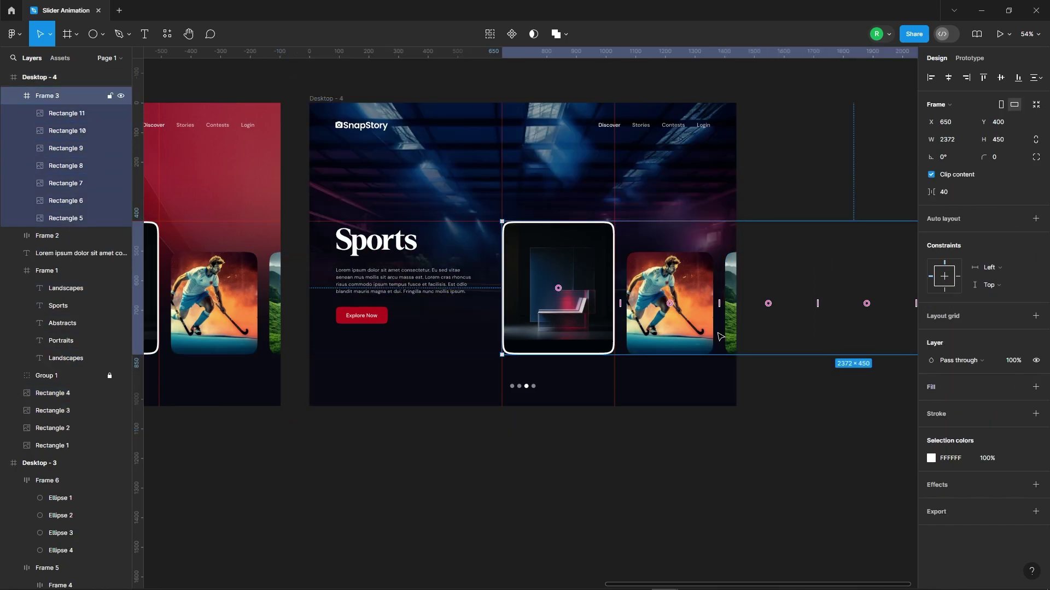
click(74, 114)
shift+click(80, 217)
key(shift+Left)
key(shift+Left)
key(shift+Left)
key(shift+Left)
key(shift+Left)
key(shift+Left)
key(shift+Left)
key(shift+Left)
key(shift+Left)
key(shift+Left)
key(shift+Left)
key(shift+Left)
key(shift+Left)
key(shift+Left)
key(shift+Left)
key(shift+Left)
key(shift+Left)
key(shift+Left)
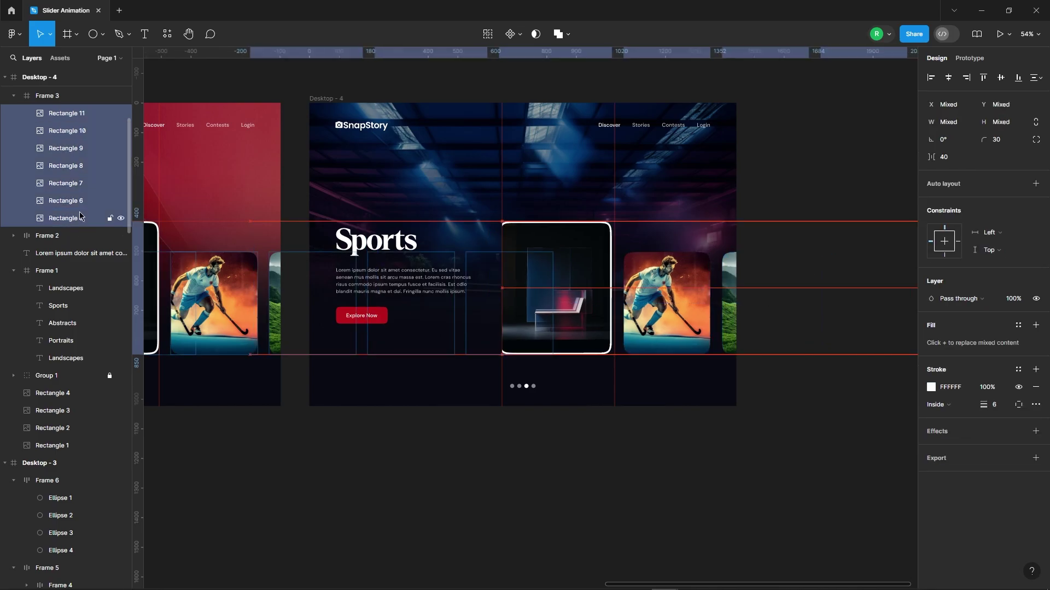
key(shift+Left)
key(shift+Left)
key(shift+Left)
key(shift+Left)
key(shift+Left)
key(shift+Left)
key(shift+Left)
key(shift+Left)
key(shift+Left)
key(shift+Left)
key(shift+Left)
key(shift+Left)
key(shift+Left)
key(shift+Left)
key(shift+Left)
key(shift+Left)
key(shift+Left)
key(shift+Left)
key(shift+Left)
key(shift+Left)
scroll(527, 290, up, 5)
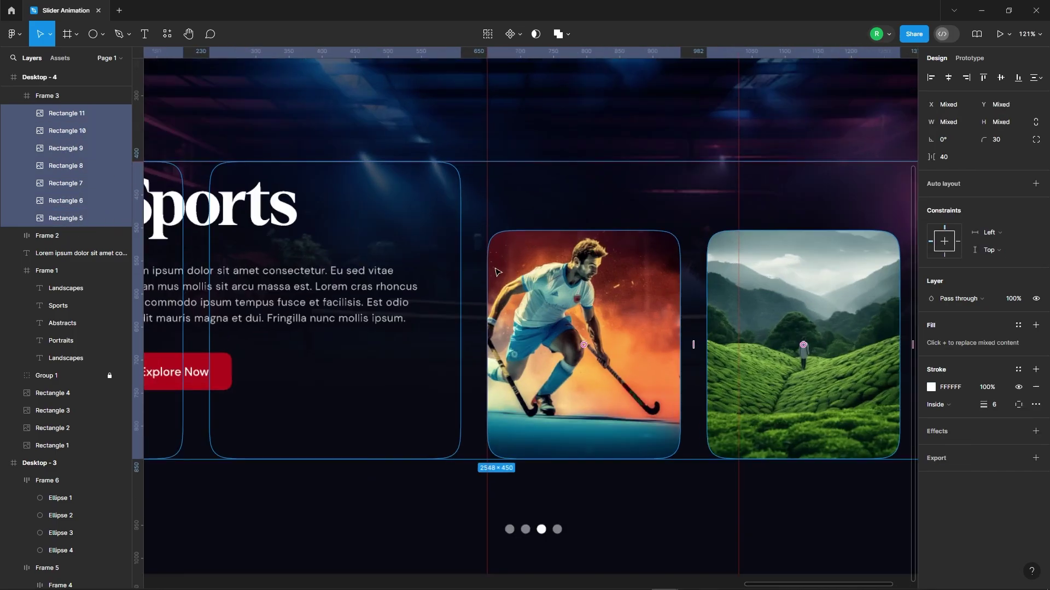
Step: Enlarge the hockey player card to 380 × 450 and shift the three cards after it right, leaving a 40 px gap
click(509, 245)
drag(593, 224, 634, 174)
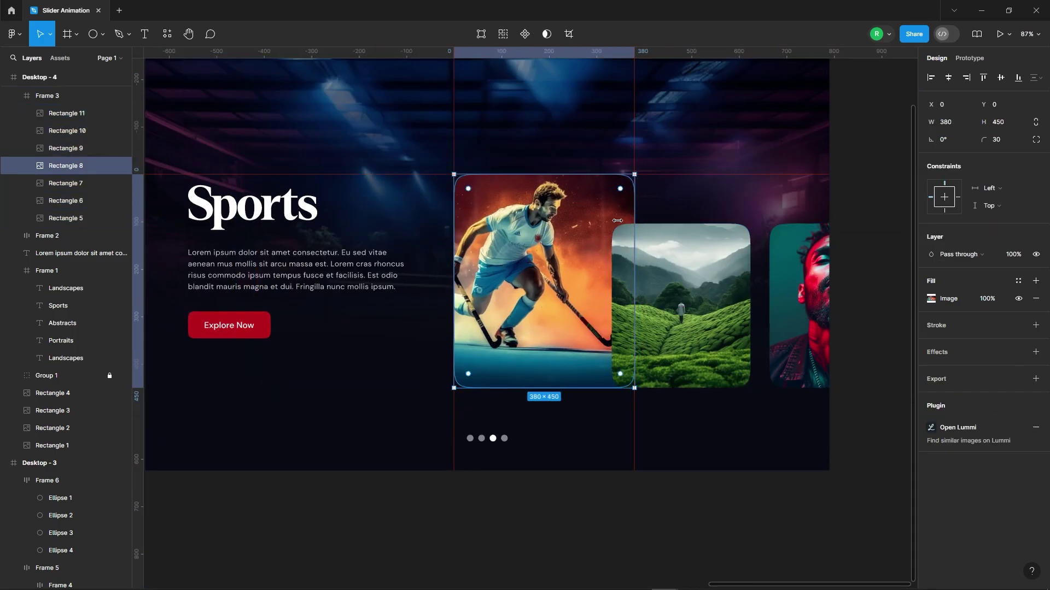
click(76, 148)
shift+click(77, 114)
key(shift+Right)
key(shift+Right)
key(shift+Right)
key(shift+Right)
key(shift+Right)
key(shift+Right)
key(shift+Right)
key(shift+Right)
key(shift+Right)
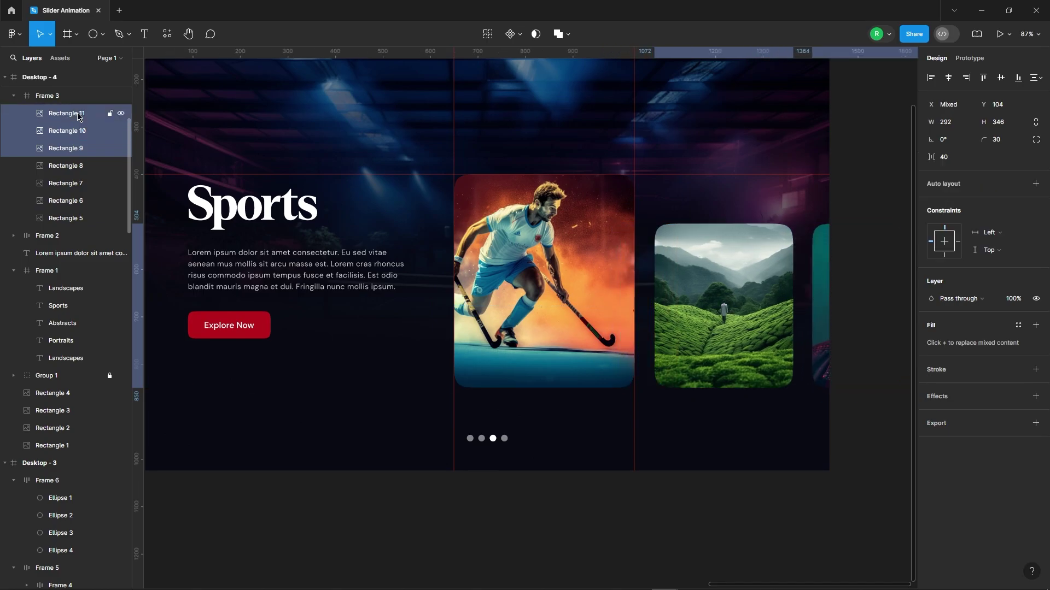
key(Left)
scroll(533, 287, down, 3)
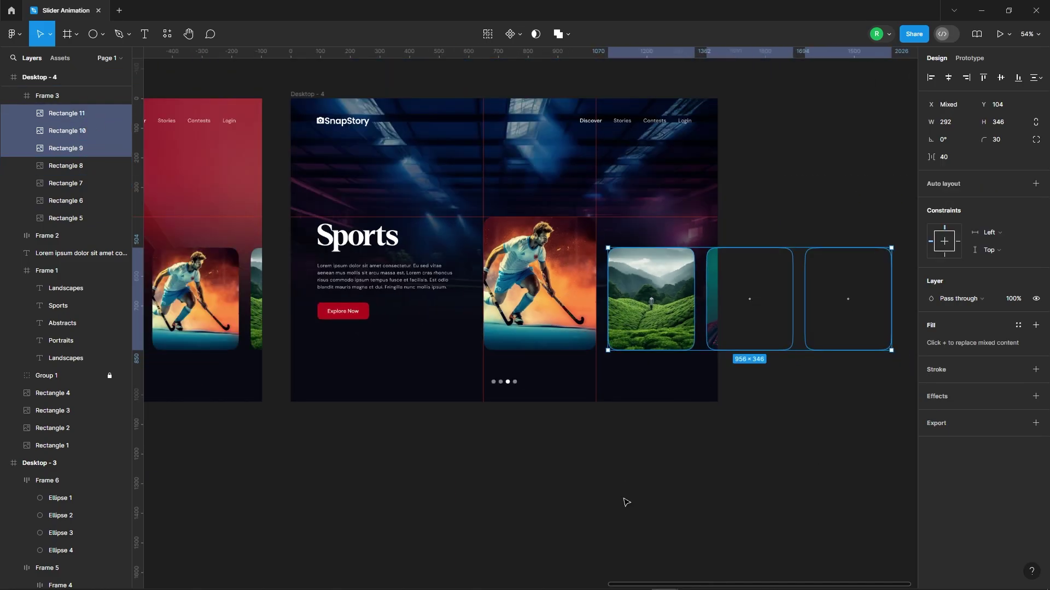
Step: Add a thick white (FFFFFF) inside stroke to the enlarged hockey player card in Desktop - 4
click(625, 502)
ctrl+click(557, 306)
click(1036, 325)
click(932, 343)
click(800, 530)
click(907, 274)
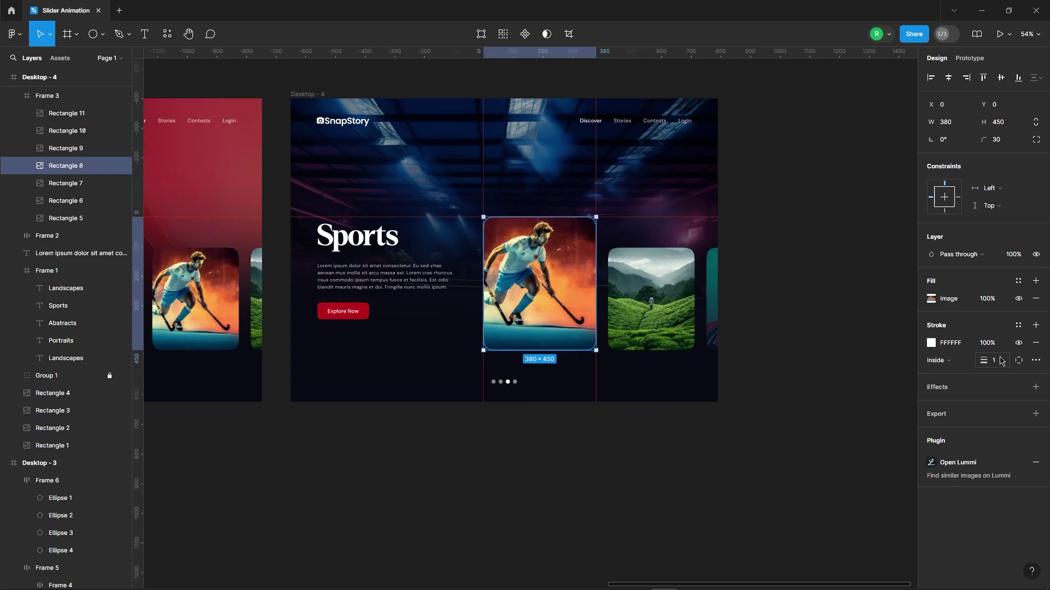
click(287, 217)
Step: Recolour Desktop - 4's Explore Now button by sampling blue from the stadium background and brightening it to 007AE2
scroll(287, 217, up, 3)
click(414, 364)
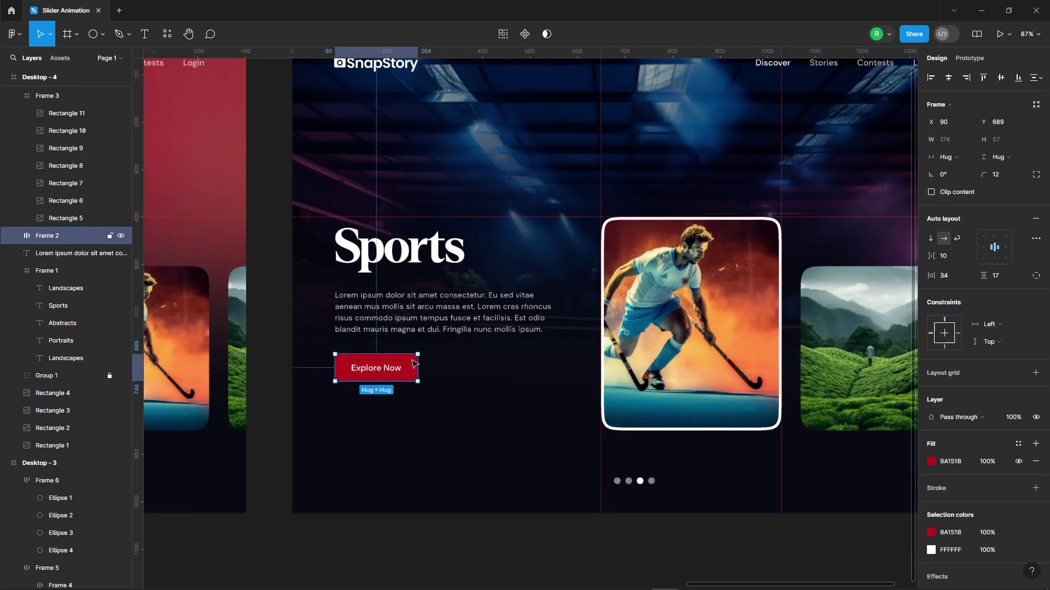
click(929, 462)
key(i)
scroll(710, 170, up, 1)
click(710, 167)
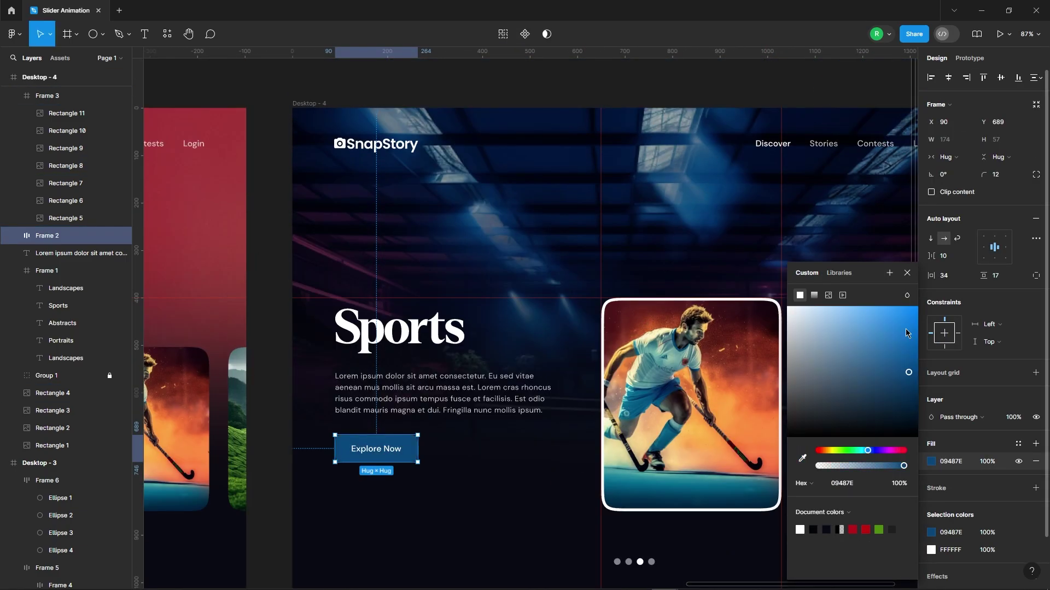
drag(909, 333, 919, 325)
click(907, 273)
scroll(592, 481, down, 4)
click(594, 484)
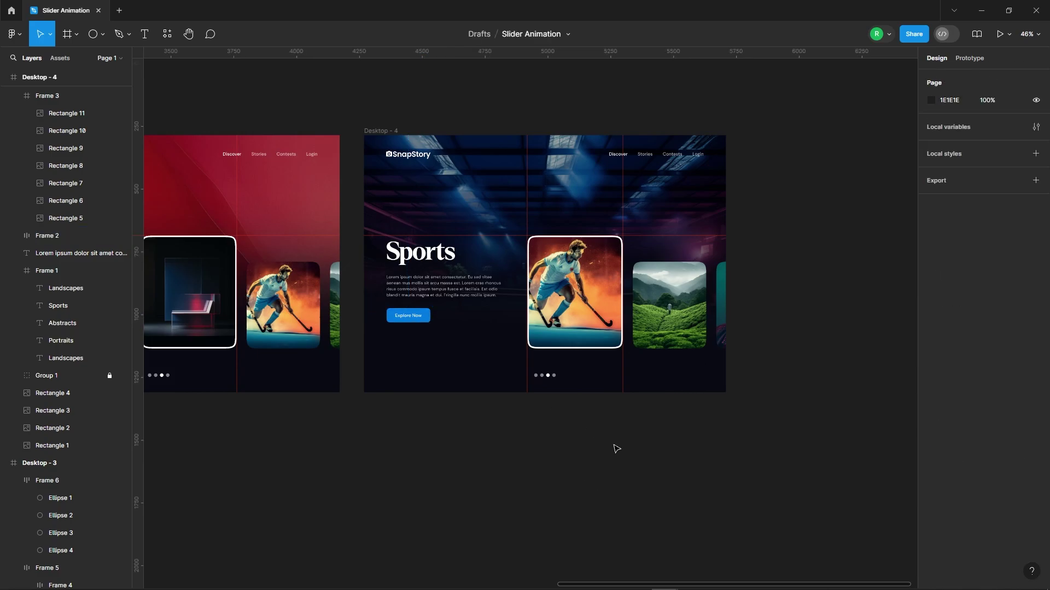
Step: Make the fourth pagination dot in Desktop - 4 fully opaque and dim the third dot
scroll(564, 380, up, 9)
click(522, 361)
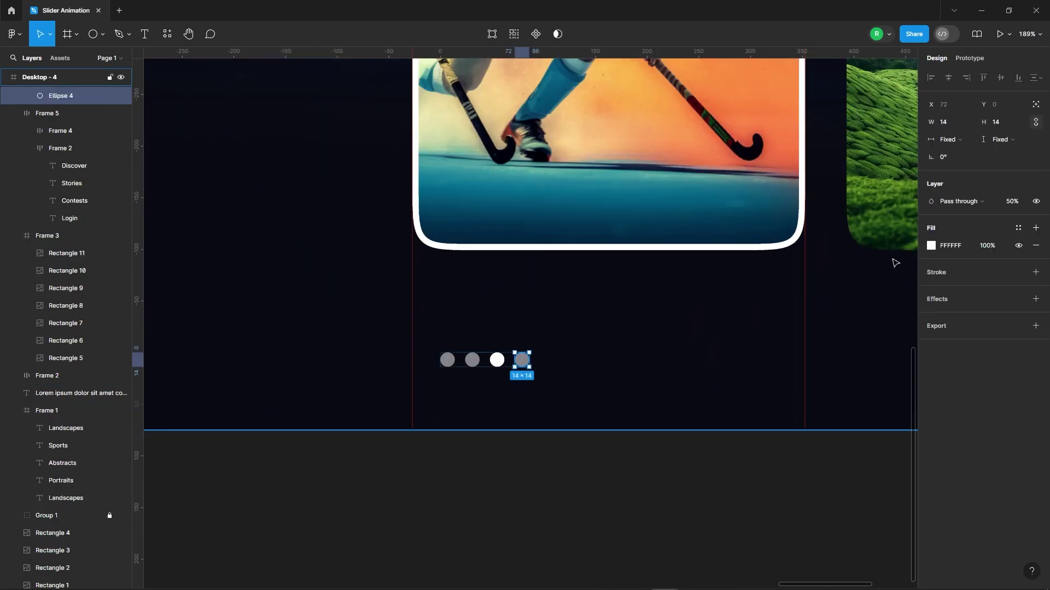
click(497, 366)
click(1013, 205)
click(386, 479)
scroll(386, 479, down, 6)
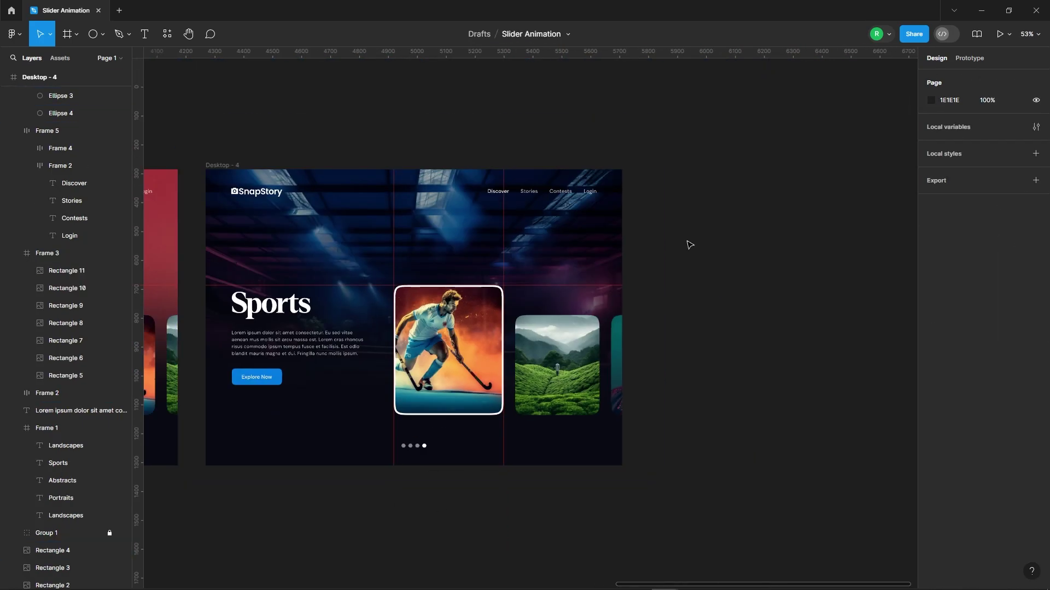
Step: Duplicate the Desktop - 4 frame and place the copy to its right in the same row
scroll(679, 202, down, 2)
click(402, 175)
drag(401, 176, 680, 192)
click(602, 156)
scroll(416, 192, down, 3)
scroll(721, 203, up, 3)
click(344, 161)
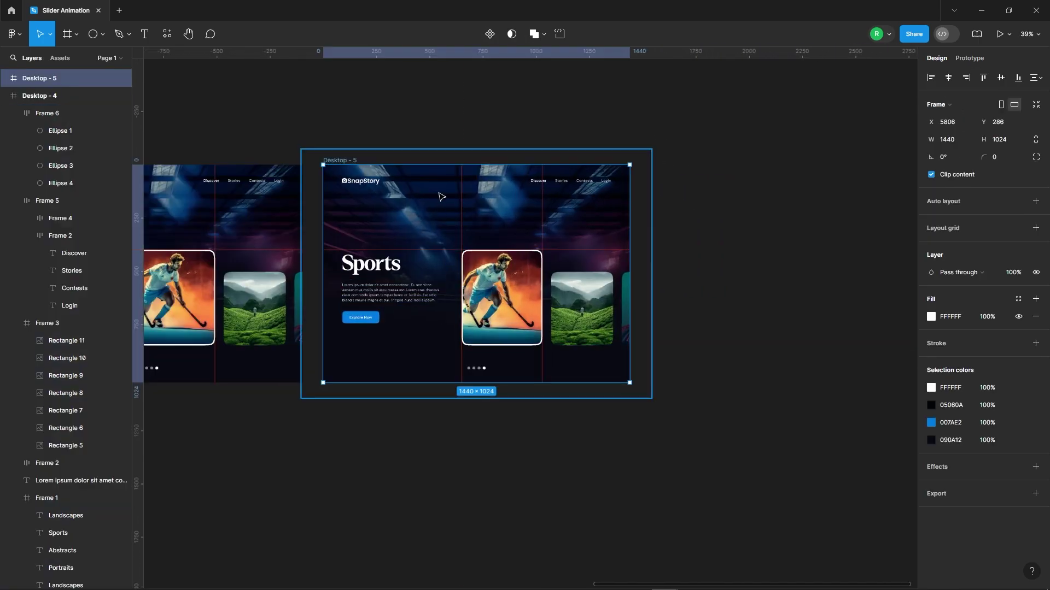
Step: Swap Desktop - 5's background to the green forest image by setting Rectangle 4's opacity to 0% and Rectangle 1's to 100%
click(391, 220)
key(0)
key(0)
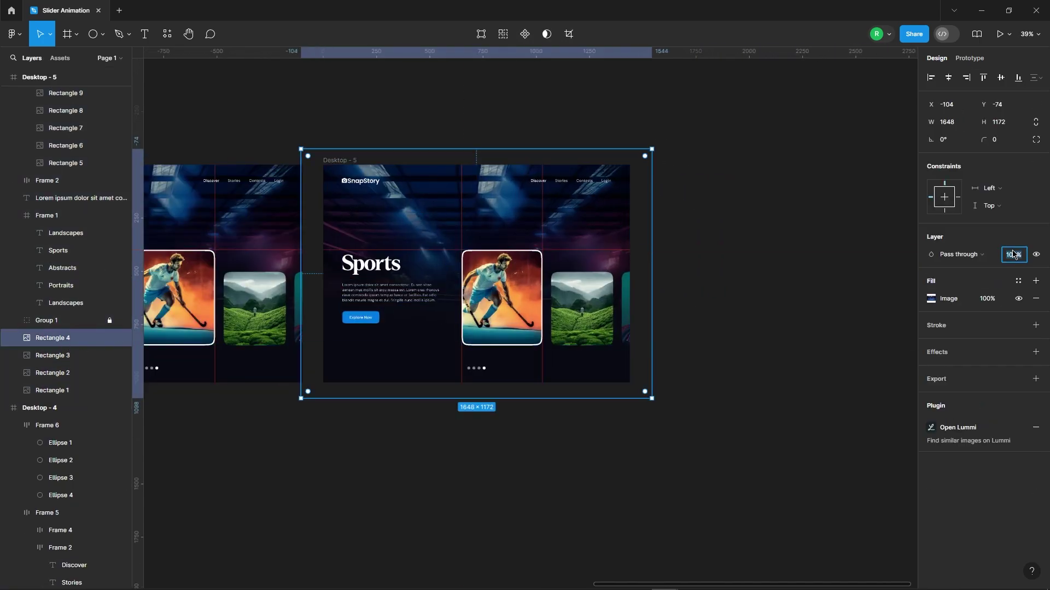
click(49, 393)
click(1008, 259)
text(1)
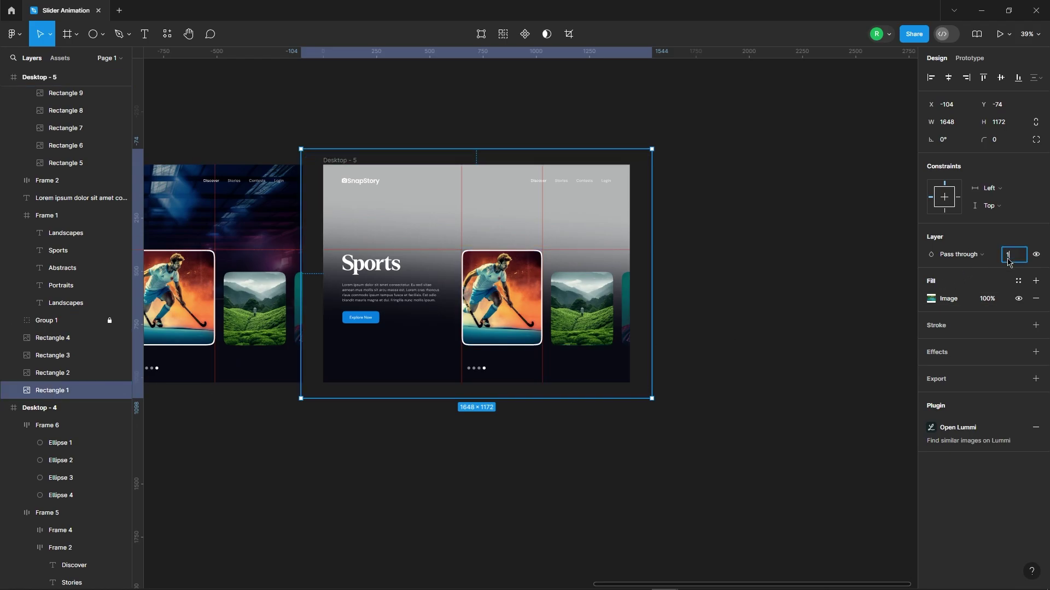
text(00)
key(Return)
Step: Shift all five category titles in Desktop - 5's title frame upward so that the second Landscapes title shows instead of Sports
click(369, 263)
click(75, 233)
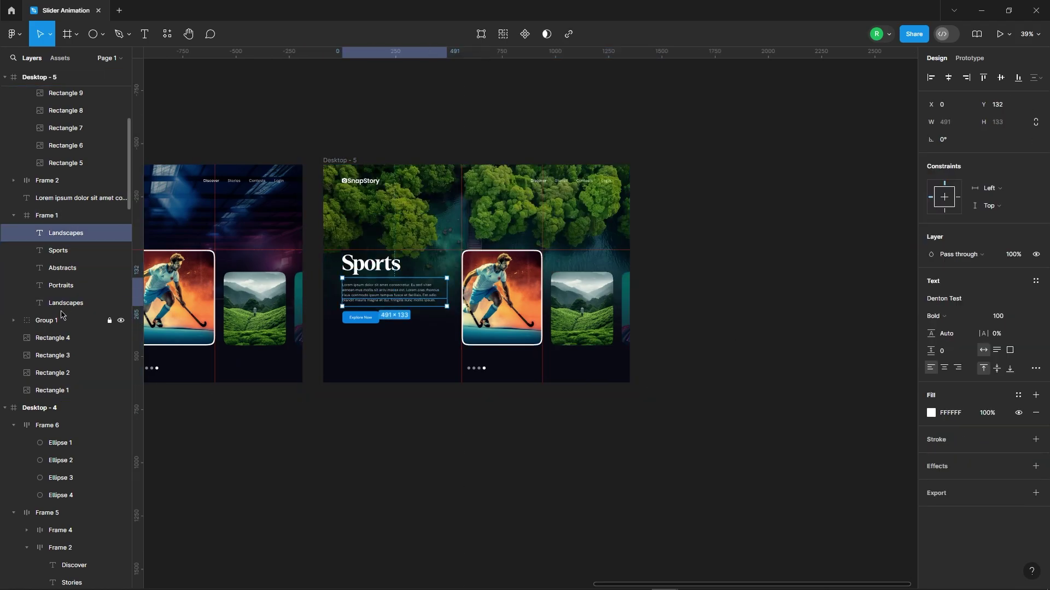
shift+click(63, 306)
scroll(362, 260, up, 3)
key(shift+Up)
key(shift+Up)
key(shift+Up)
key(shift+Up)
key(shift+Up)
key(shift+Up)
key(shift+Up)
key(shift+Up)
key(shift+Up)
key(shift+Up)
key(shift+Up)
key(shift+Up)
key(shift+Up)
key(shift+Up)
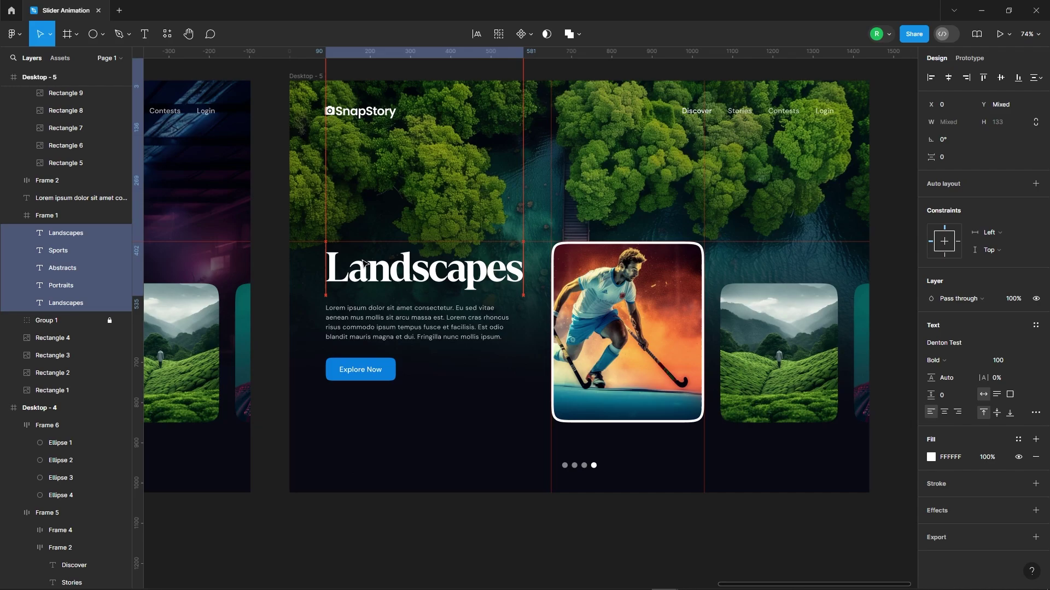
key(shift+Down)
Step: Nudge all five category titles in Desktop - 5 up so its Landscapes title sits at Y 0, matching Desktop - 1
click(351, 278)
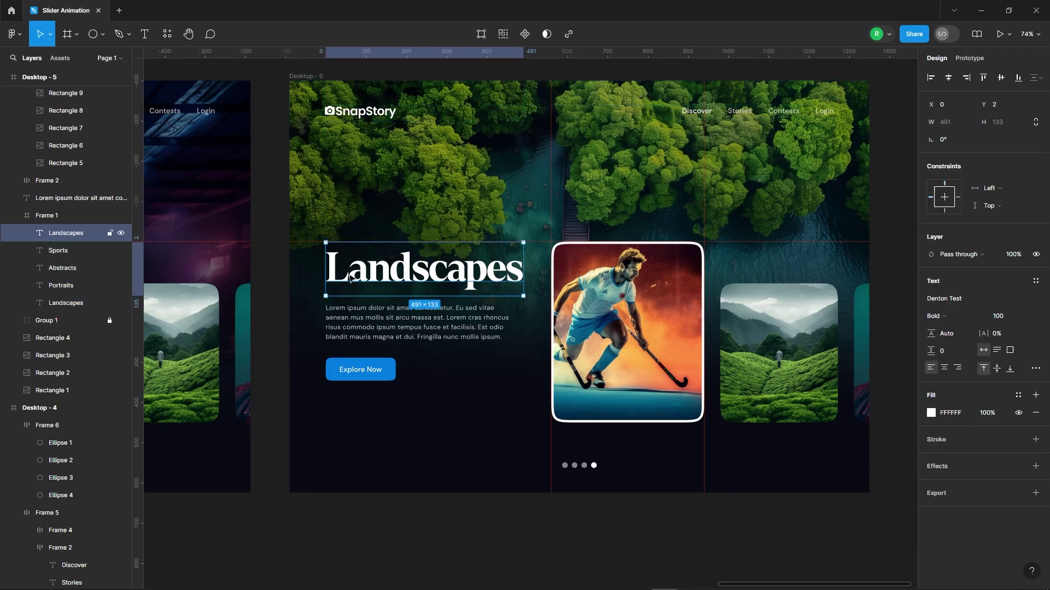
scroll(449, 276, down, 3)
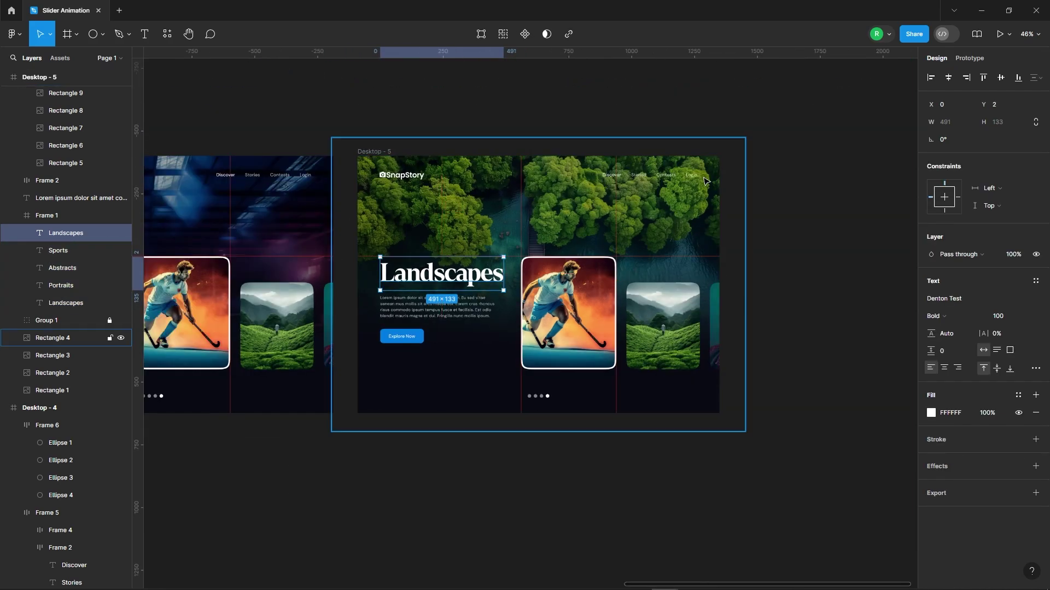
scroll(432, 173, down, 10)
scroll(363, 168, up, 5)
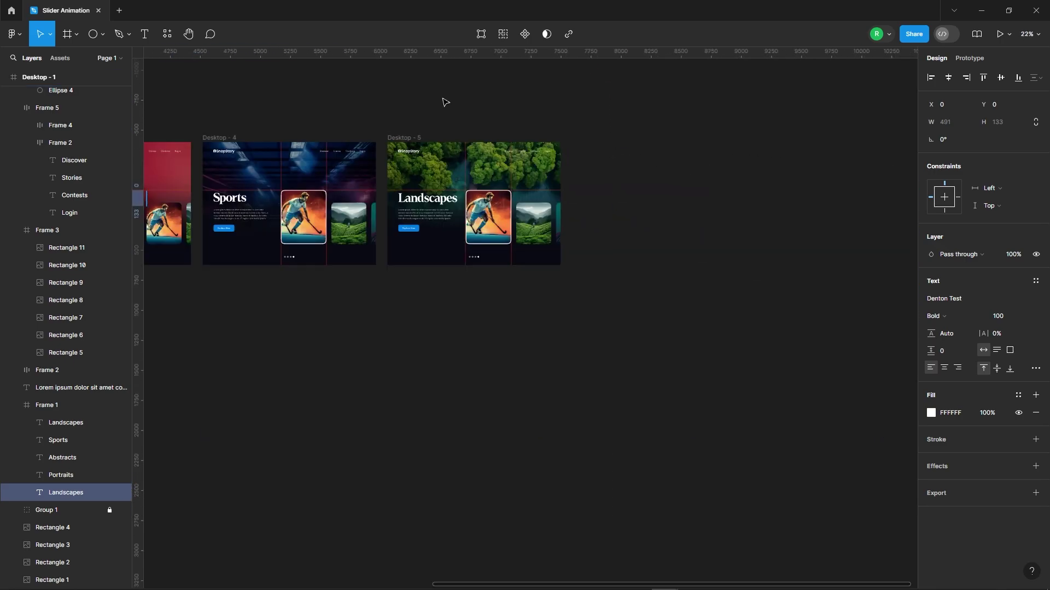
scroll(446, 103, up, 4)
click(414, 326)
click(67, 113)
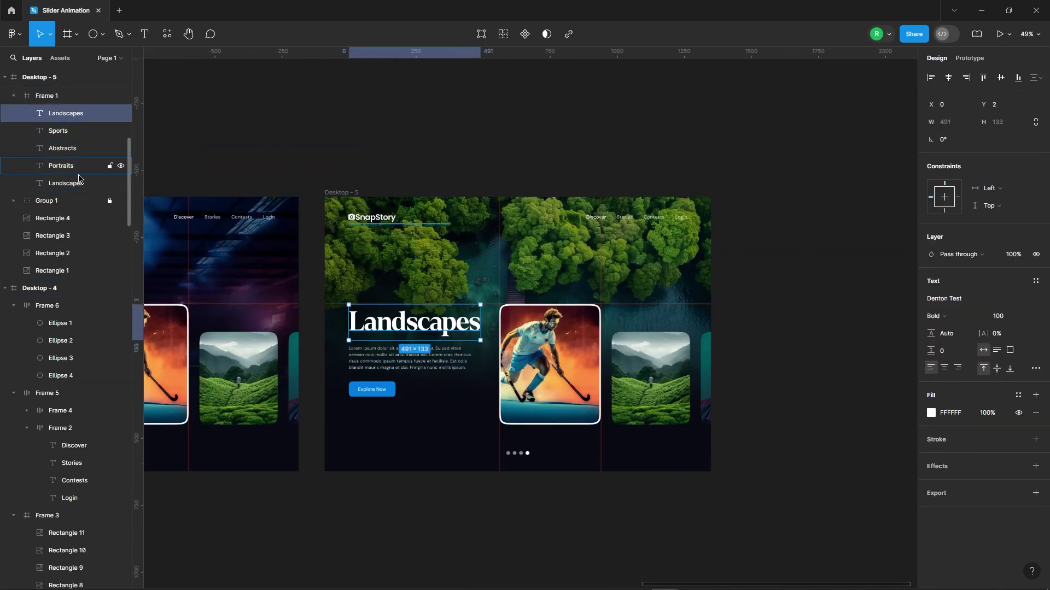
shift+click(77, 183)
scroll(428, 285, up, 2)
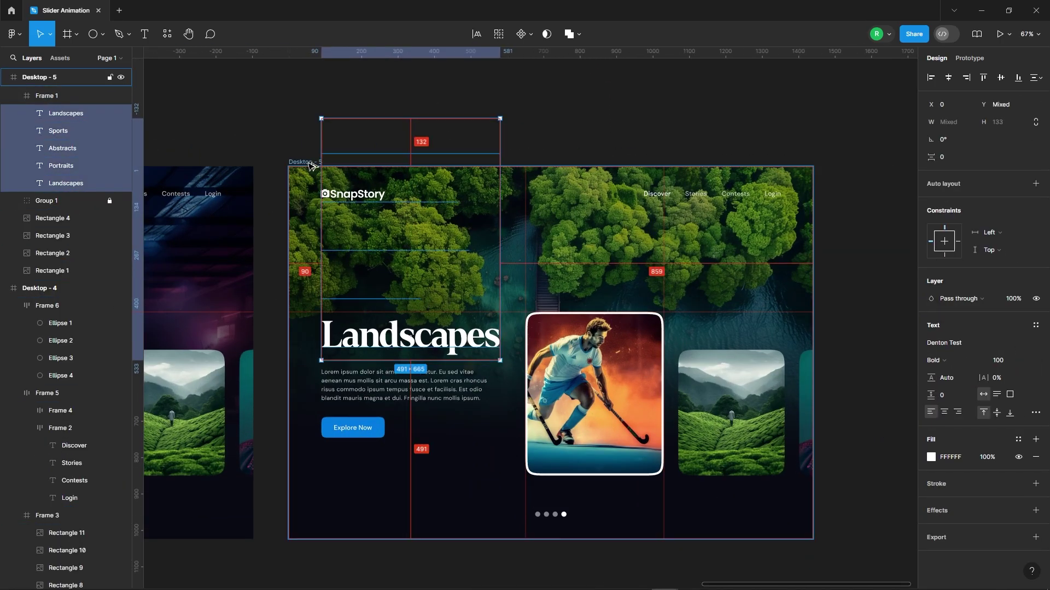
click(414, 101)
ctrl+click(389, 356)
click(328, 143)
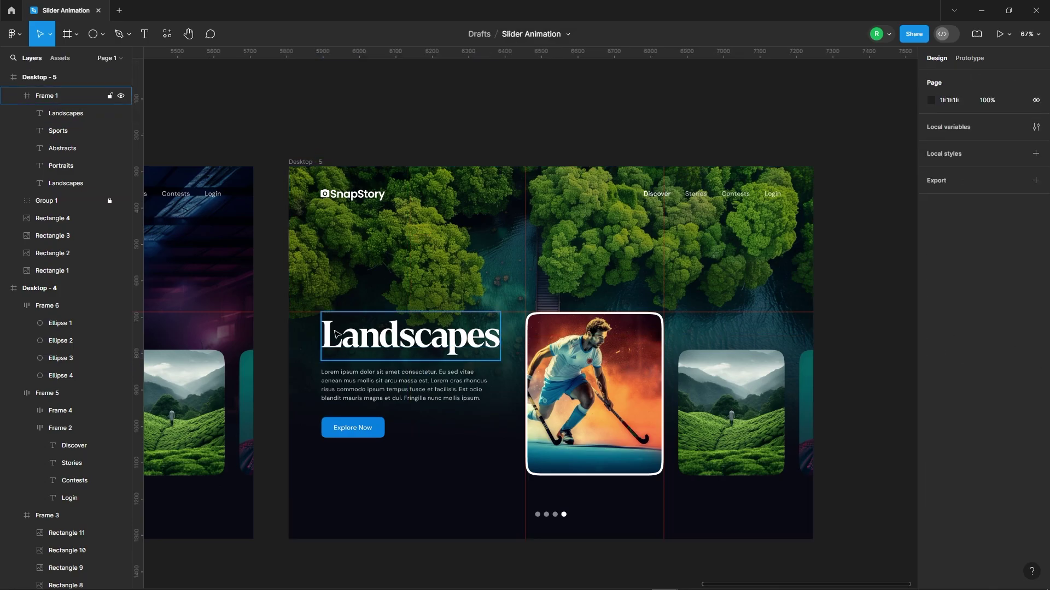
Step: Change the fill of Desktop - 5's Explore Now button to green 4F8C0C, sampled from the button in Desktop - 1
scroll(384, 350, down, 1)
click(377, 384)
click(931, 461)
click(802, 458)
scroll(602, 192, down, 8)
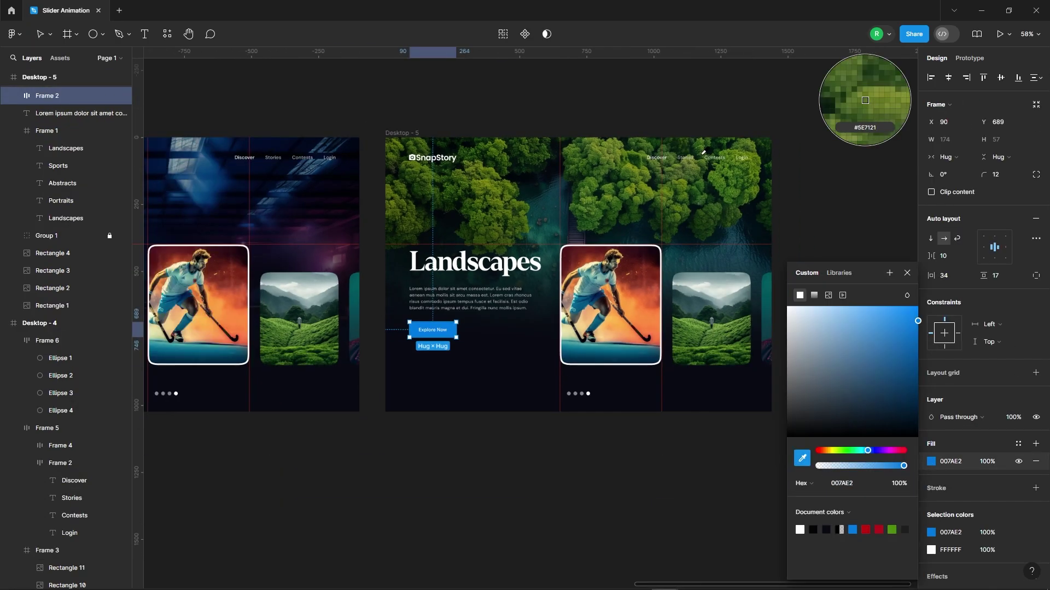
scroll(246, 219, up, 10)
click(314, 226)
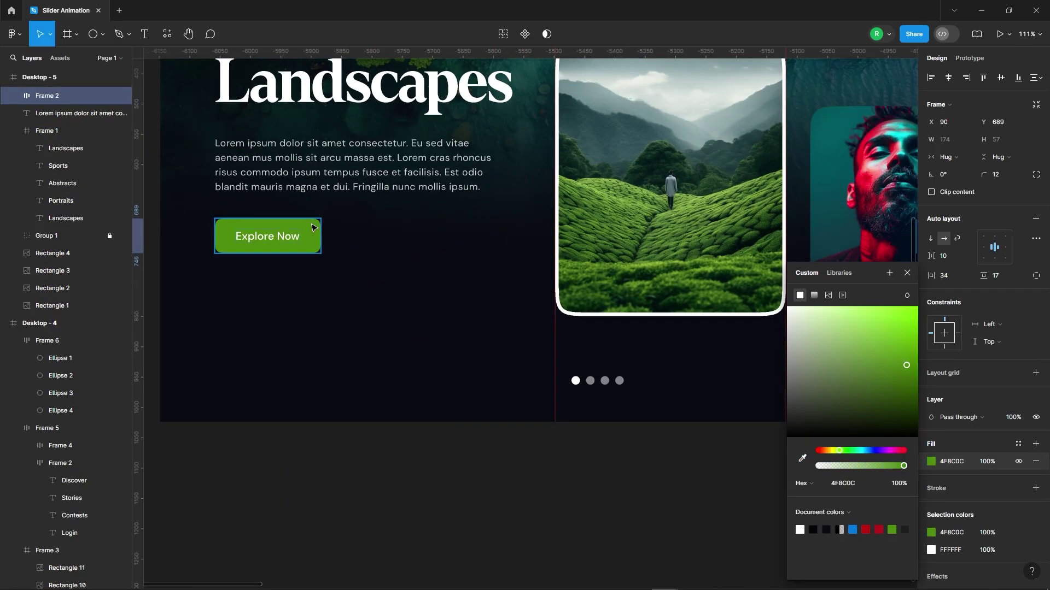
click(907, 273)
Step: Make the first pagination dot in Desktop - 5 fully opaque and dim the fourth dot
scroll(825, 285, down, 8)
scroll(667, 414, up, 7)
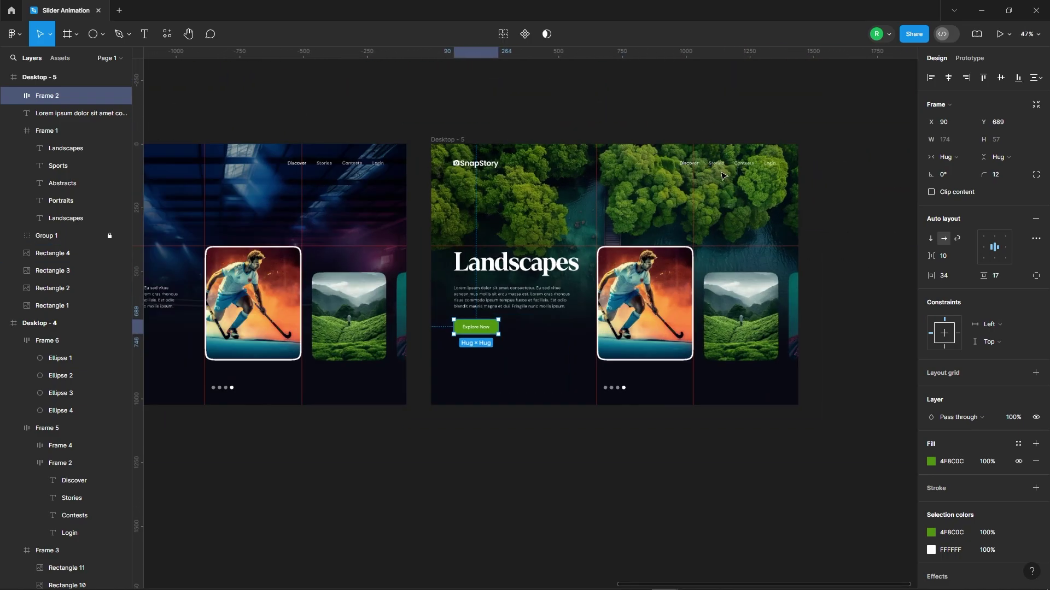
scroll(502, 403, up, 5)
ctrl+click(491, 404)
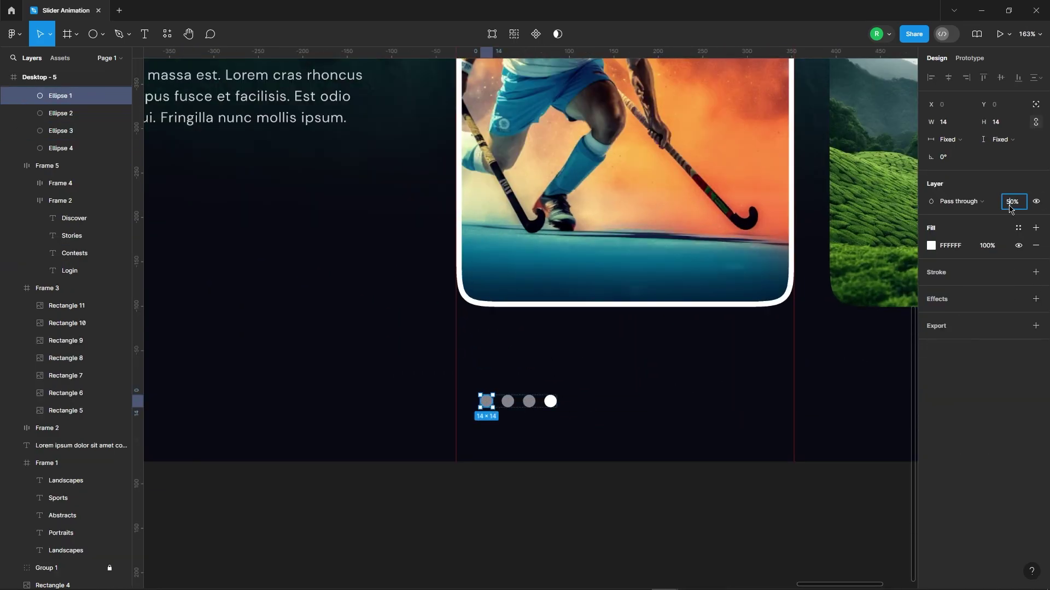
click(552, 403)
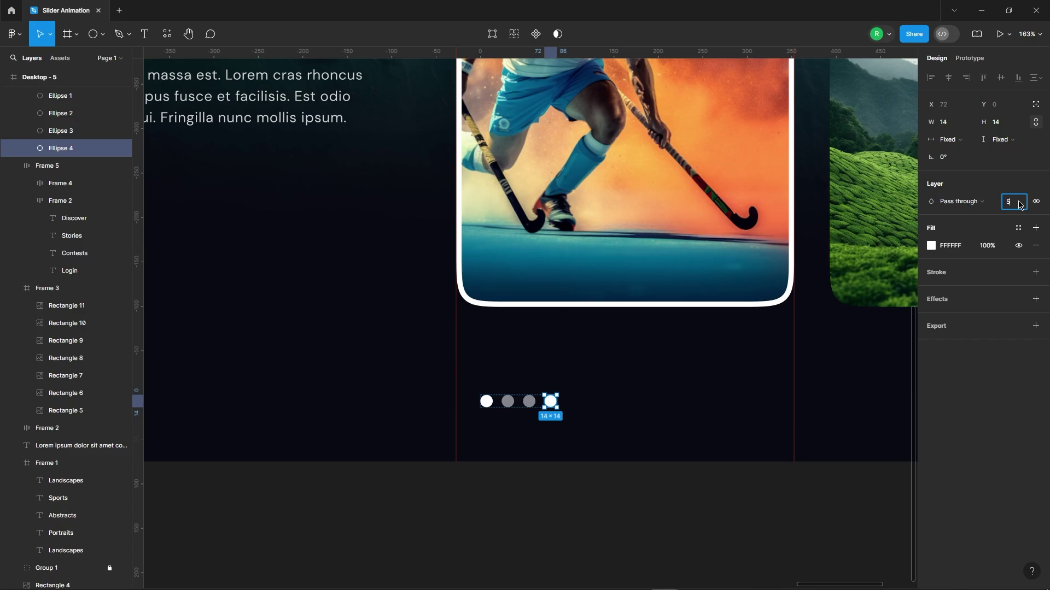
scroll(328, 319, down, 3)
click(471, 480)
Step: Shift all seven image cards of Frame 3 in Desktop - 5 left until the Rectangle 9 landscape card starts at the vertical guide at 650
click(509, 213)
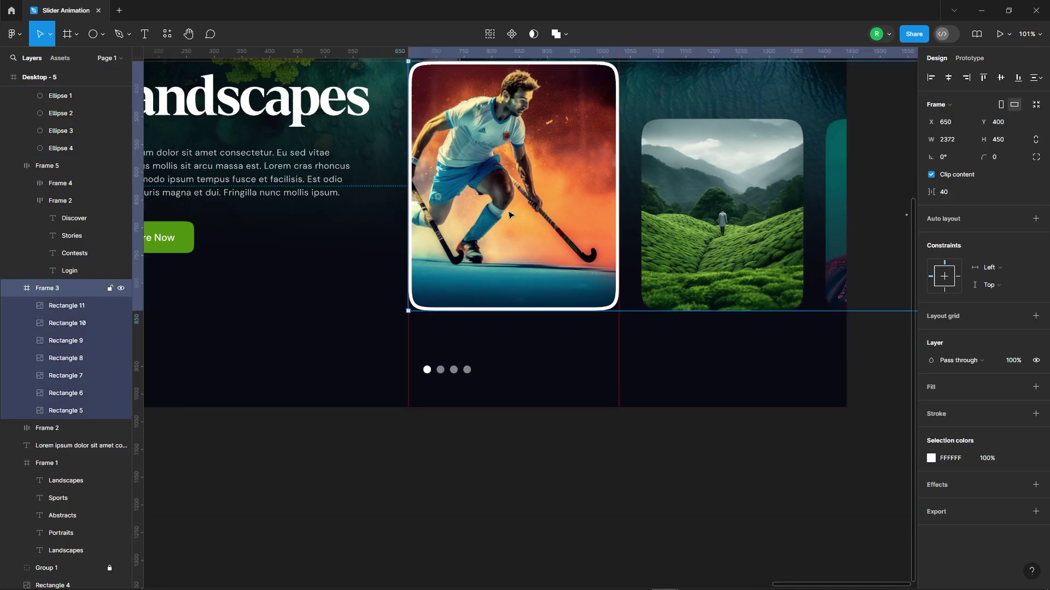
click(74, 307)
shift+click(51, 416)
scroll(467, 279, down, 3)
scroll(552, 148, up, 2)
key(shift+Left)
key(shift+Left)
key(shift+Left)
key(shift+Left)
key(shift+Left)
key(shift+Left)
key(shift+Left)
key(shift+Left)
key(shift+Left)
key(shift+Left)
key(shift+Left)
key(shift+Left)
key(shift+Left)
key(shift+Left)
key(shift+Left)
key(shift+Left)
key(shift+Left)
key(shift+Left)
key(shift+Left)
key(shift+Left)
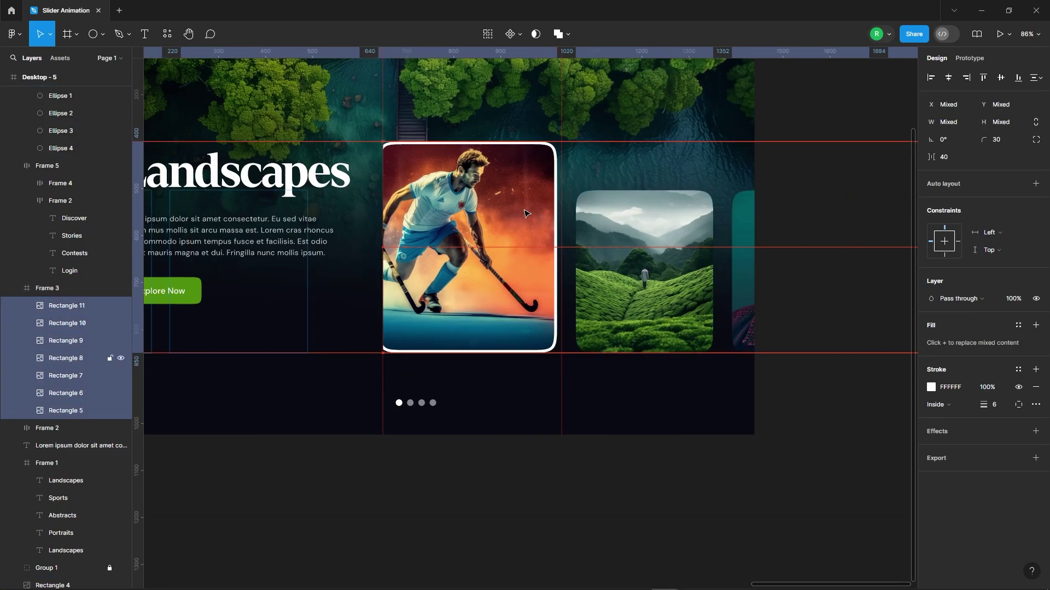
key(shift+Left)
key(shift+Left)
key(shift+Left)
key(shift+Left)
key(shift+Left)
key(shift+Left)
key(shift+Left)
key(shift+Left)
key(shift+Left)
key(shift+Left)
key(shift+Left)
key(shift+Left)
key(shift+Left)
key(shift+Left)
key(shift+Left)
key(shift+Left)
key(shift+Left)
scroll(269, 220, up, 5)
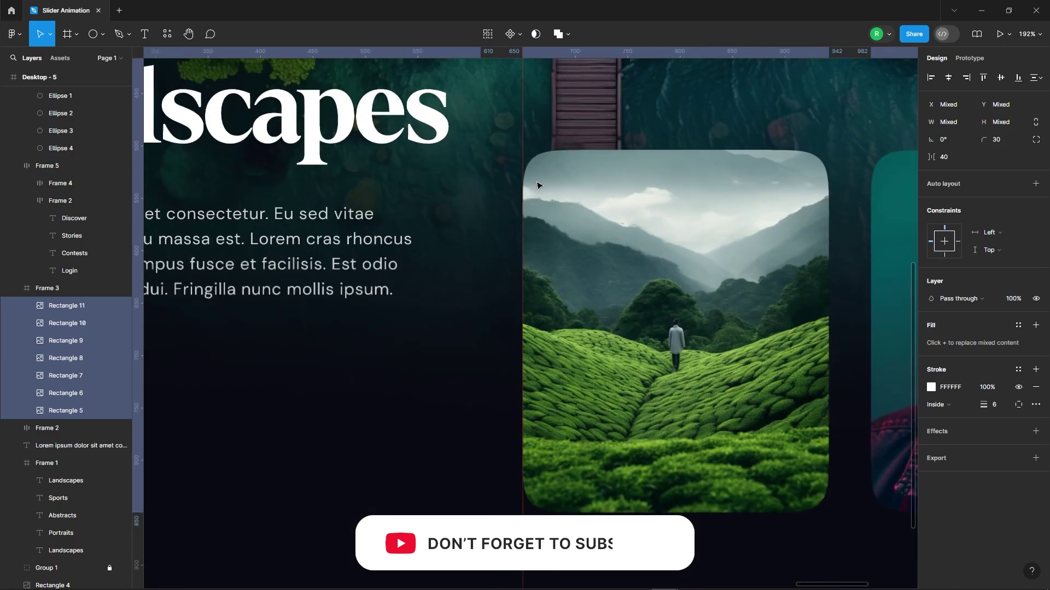
Step: Enlarge the Rectangle 9 landscape card in Desktop - 5 to 380 × 450
scroll(392, 247, down, 1)
scroll(391, 248, down, 4)
click(508, 235)
drag(520, 210, 555, 167)
Step: Move Rectangle 10 and Rectangle 11 in Desktop - 5 right to leave a 40 px gap beside the enlarged landscape card
click(79, 323)
shift+click(80, 310)
scroll(720, 230, up, 5)
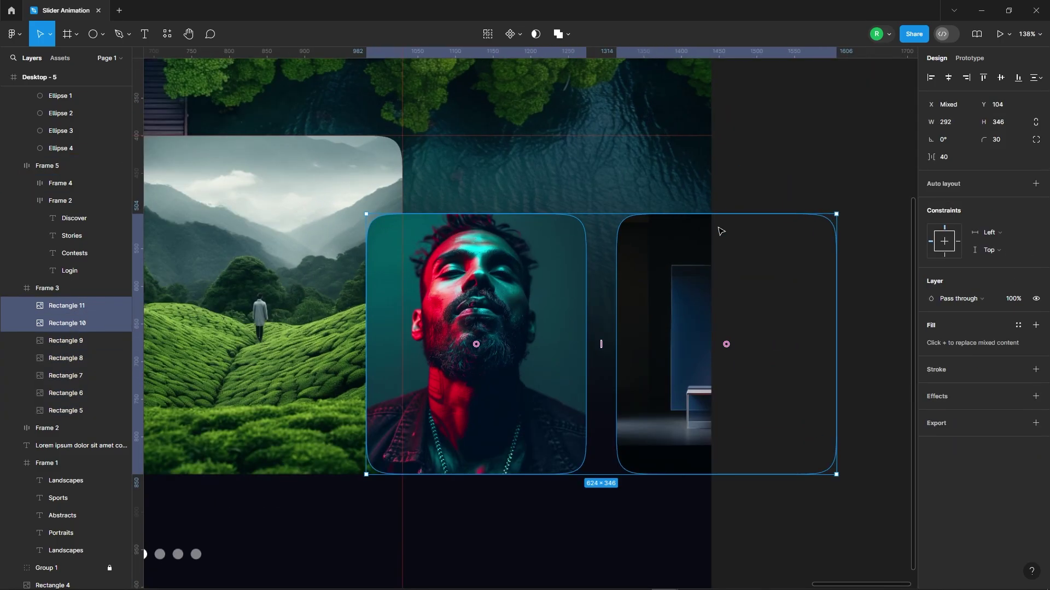
key(shift+Right)
key(shift+Right)
key(shift+Right)
key(shift+Right)
key(shift+Right)
key(shift+Right)
key(shift+Right)
key(shift+Right)
key(shift+Right)
key(shift+Right)
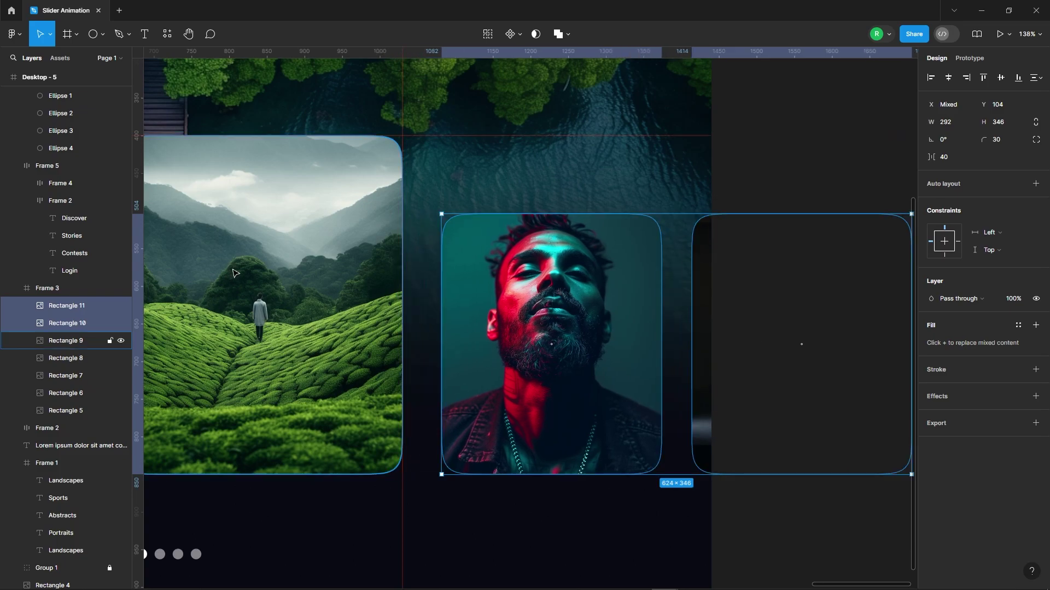
key(shift+Left)
key(Left)
key(Left)
scroll(484, 236, down, 5)
Step: Add a white FFFFFF inside stroke of 6 to the Rectangle 9 landscape card in Desktop - 5
click(377, 248)
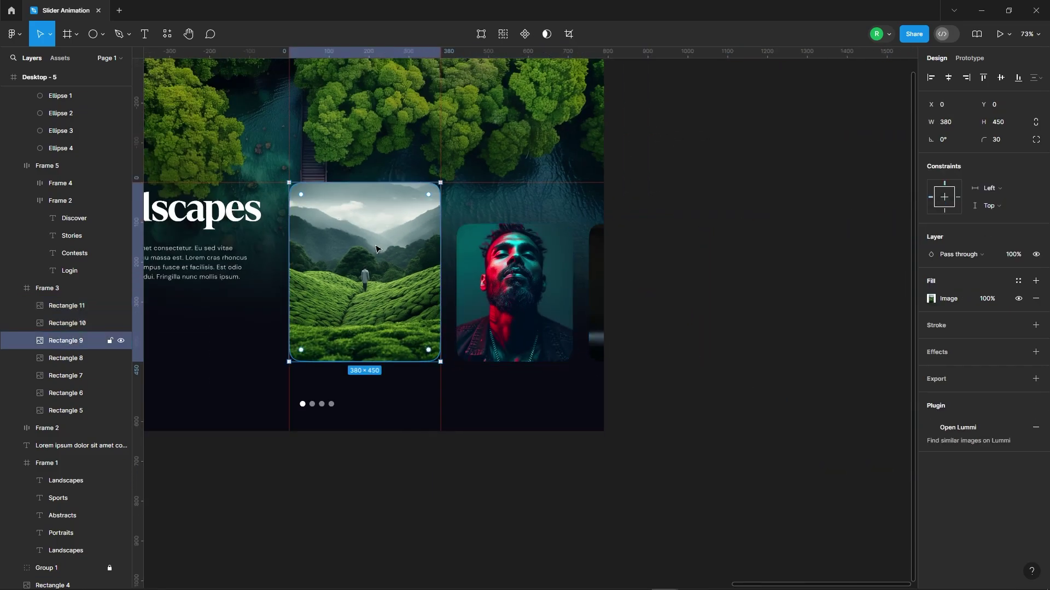
click(939, 326)
click(932, 343)
click(908, 273)
click(994, 363)
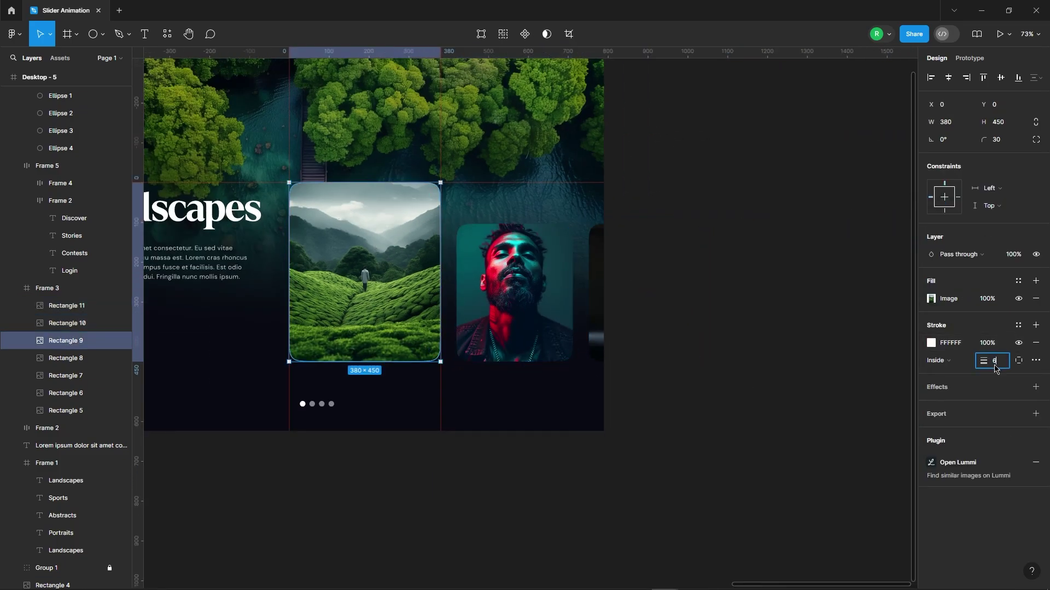
text(6)
key(Return)
click(738, 204)
scroll(738, 204, down, 6)
scroll(539, 134, up, 3)
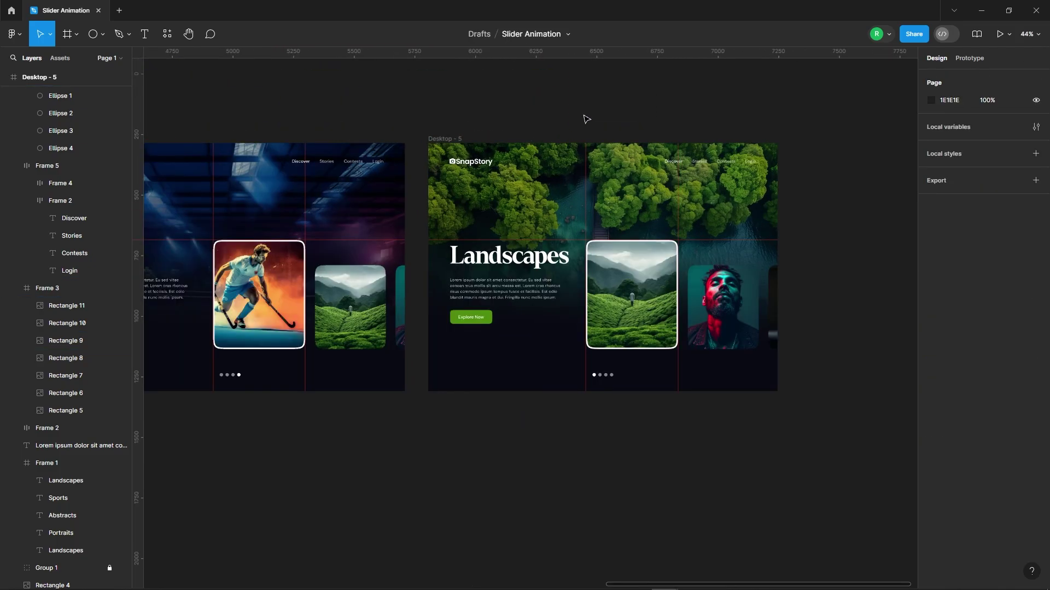
Step: Create a prototype connection from the Rectangle 6 portrait card in Desktop - 1 to Desktop - 2
scroll(587, 119, down, 8)
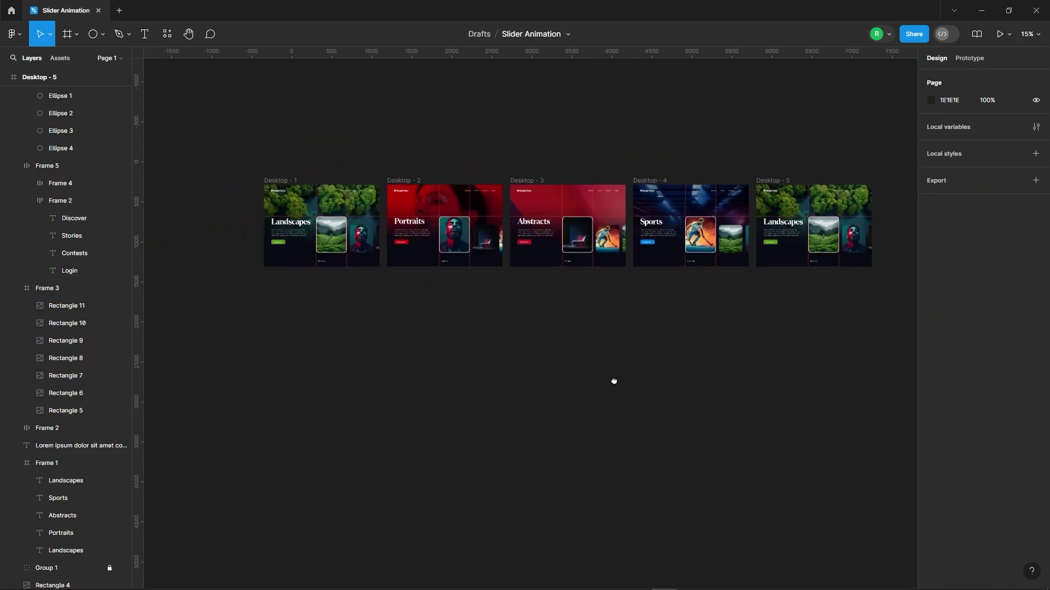
scroll(305, 186, up, 3)
click(251, 179)
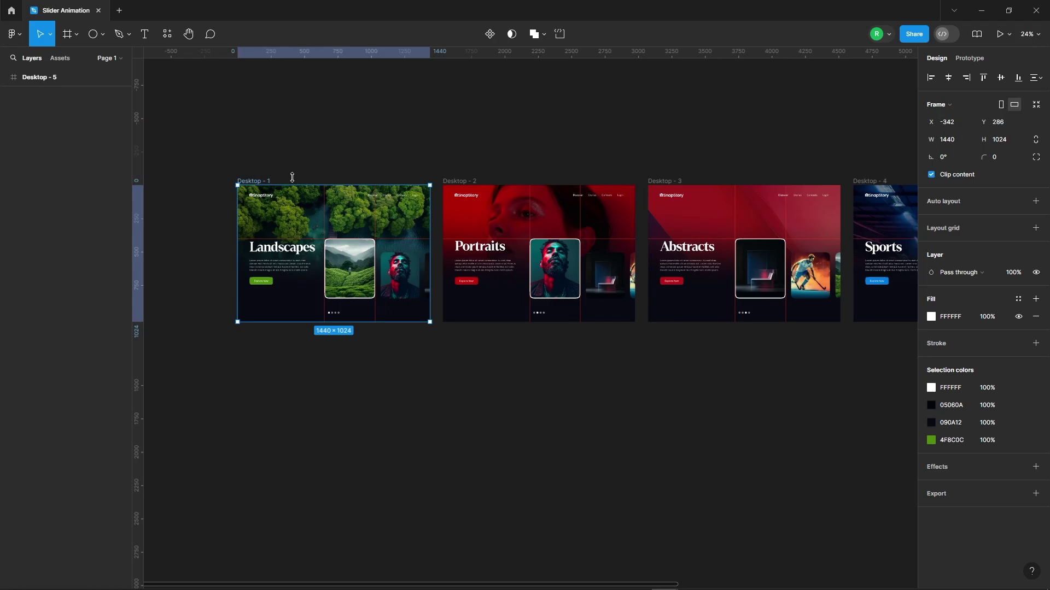
scroll(402, 176, up, 3)
click(427, 165)
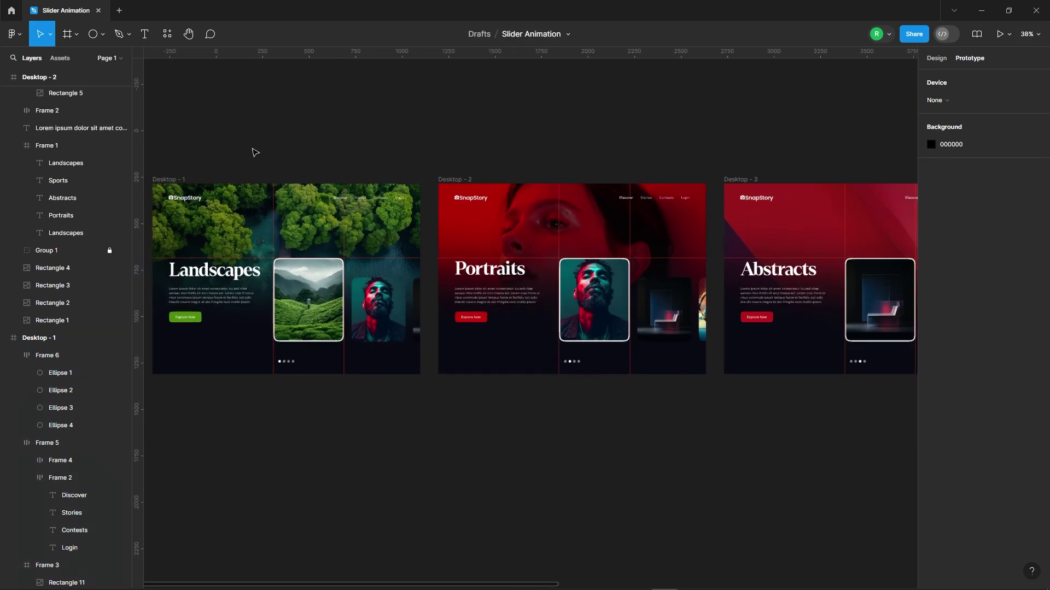
scroll(253, 152, up, 2)
double_click(408, 339)
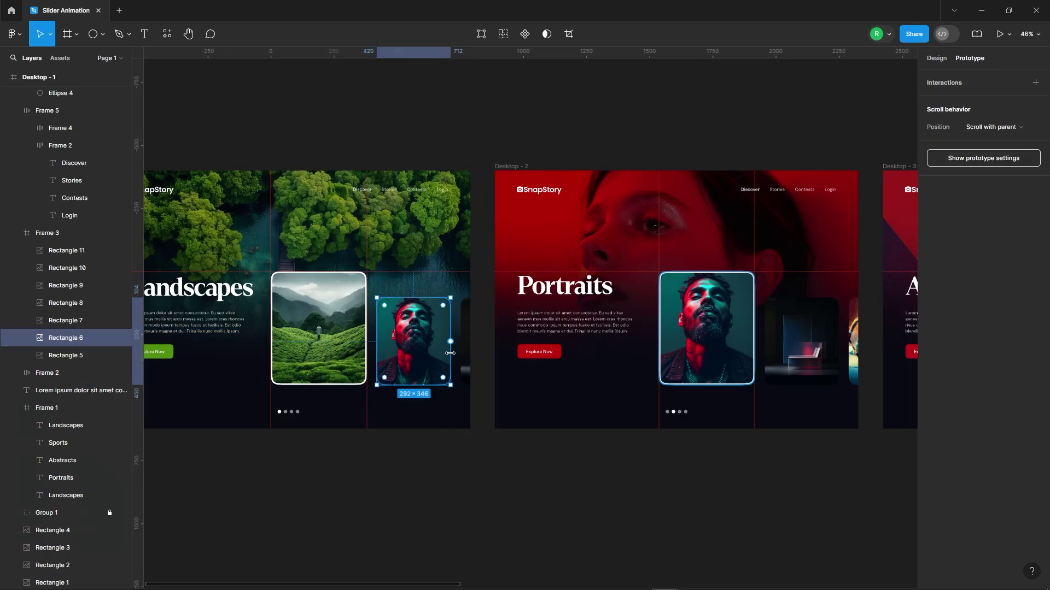
drag(450, 341, 538, 297)
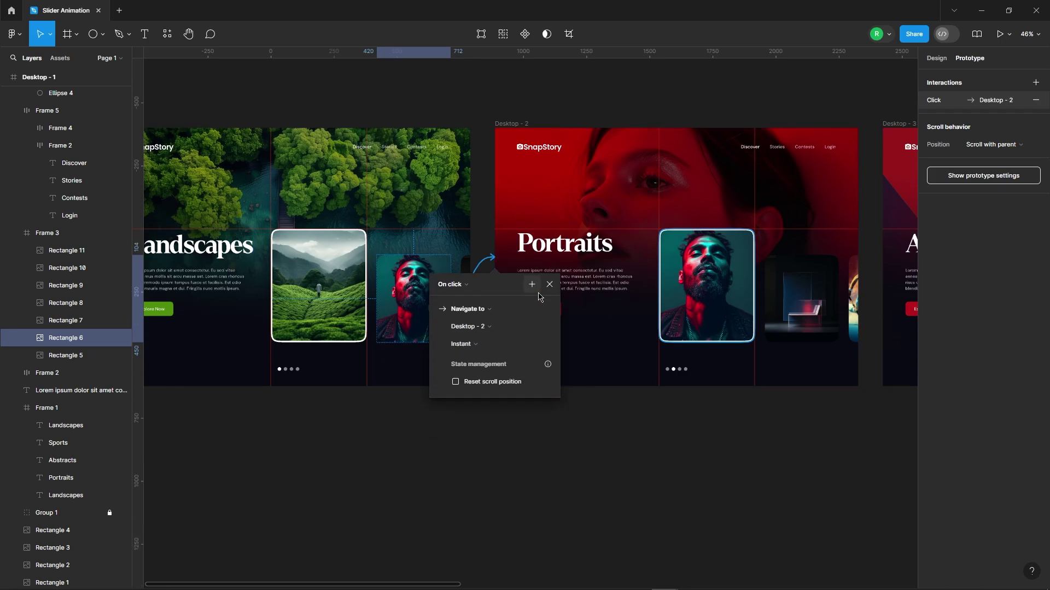
Step: Set the connection's trigger to On drag with Smart animate, custom easing 0.73, 0, 0.24, 1 and a duration of 1200 ms
click(453, 286)
click(455, 295)
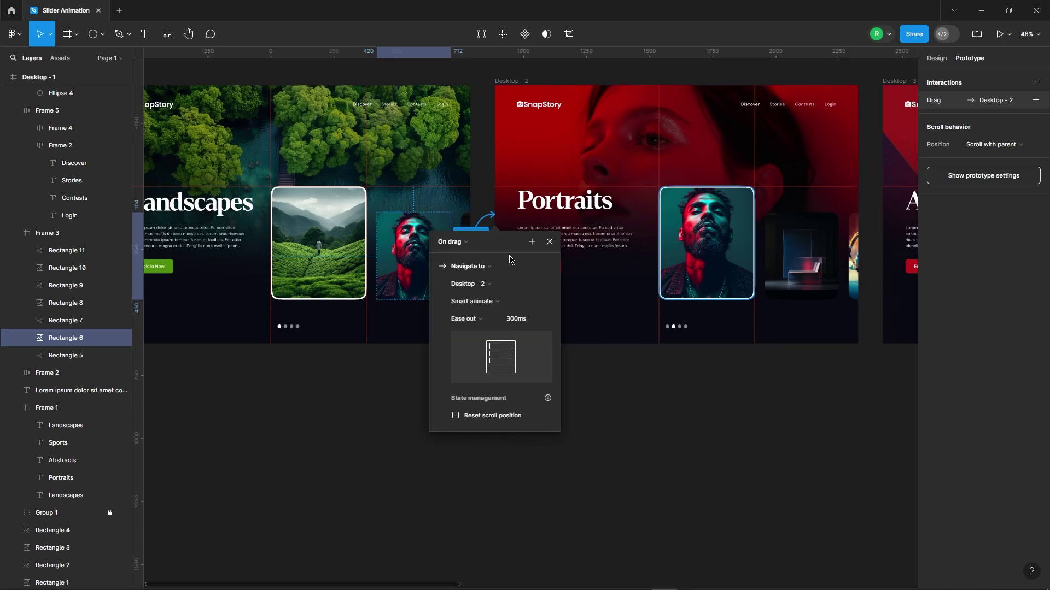
click(481, 322)
click(481, 382)
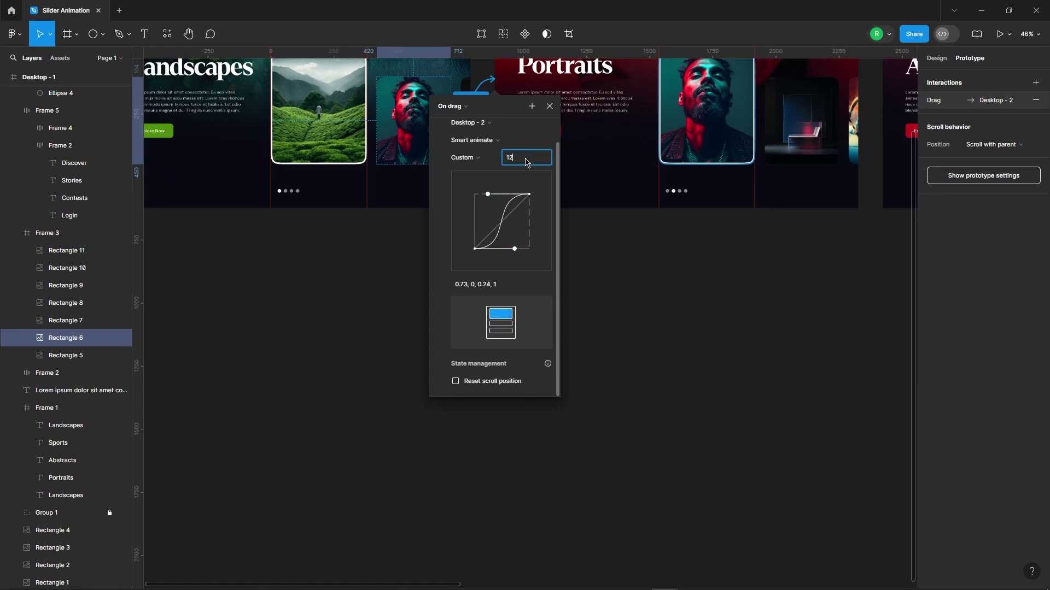
scroll(536, 234, up, 1)
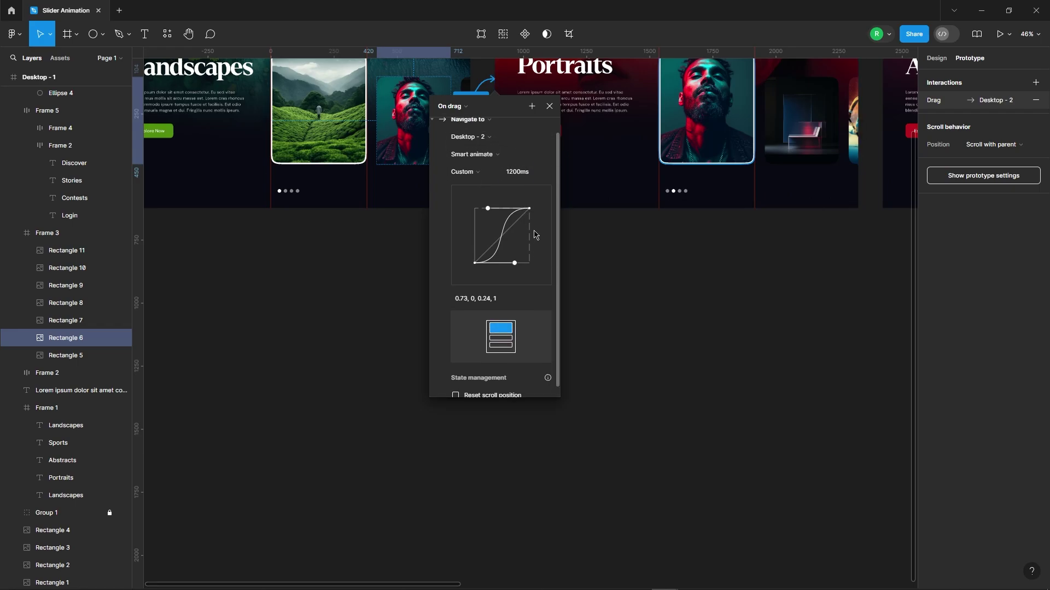
click(550, 108)
Step: Link the Rectangle 6 portrait card in Desktop - 2 back to Desktop - 1 with an On drag interaction
scroll(429, 229, down, 2)
scroll(432, 220, up, 1)
double_click(492, 275)
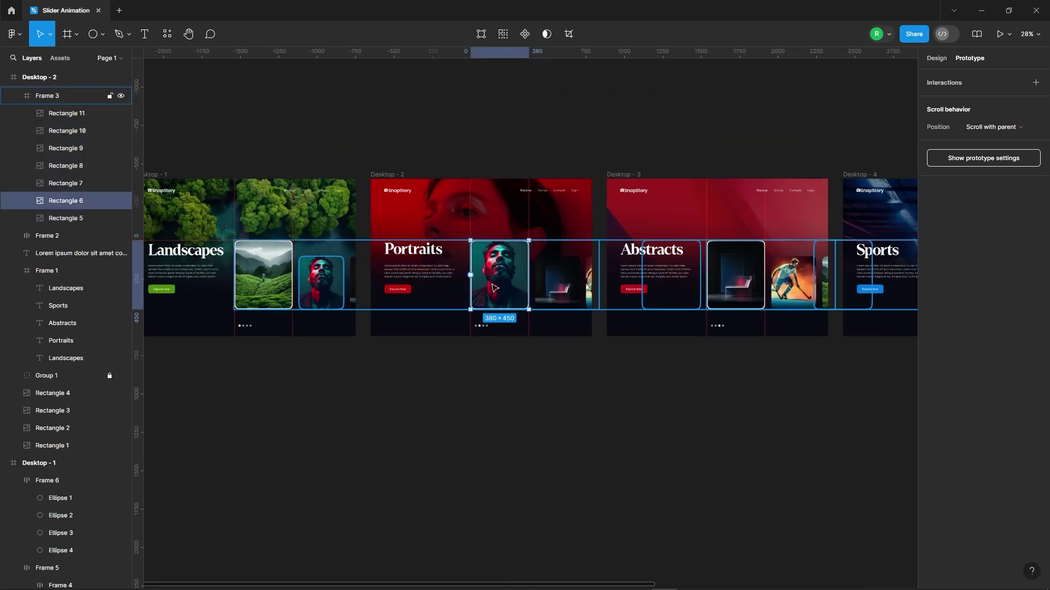
drag(284, 255, 285, 257)
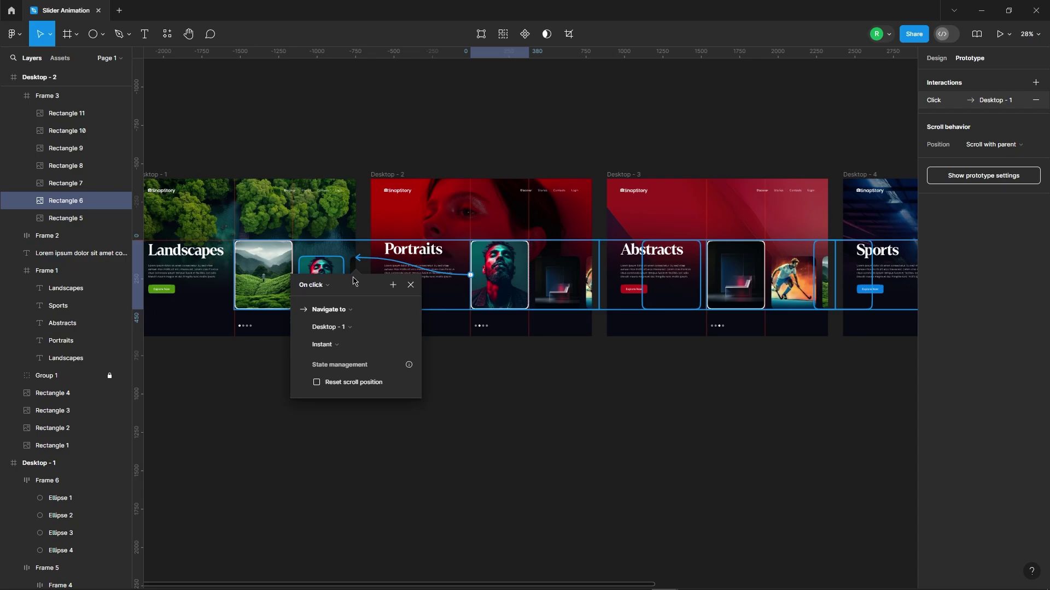
click(309, 284)
click(314, 295)
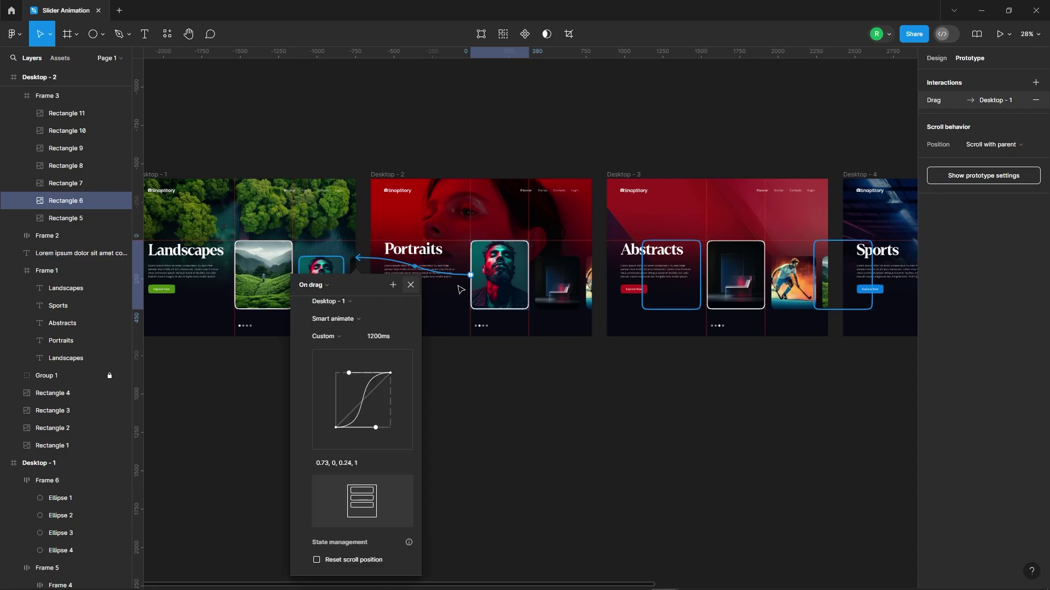
Step: Link the Rectangle 7 abstract card in Desktop - 2 to Desktop - 3 and its counterpart back to Desktop - 2, both On drag
click(573, 291)
drag(687, 268, 557, 274)
click(559, 283)
click(576, 297)
click(731, 279)
click(548, 284)
click(547, 298)
Step: Link the Rectangle 8 sports card in Desktop - 3 to Desktop - 4 with an On drag interaction
click(791, 281)
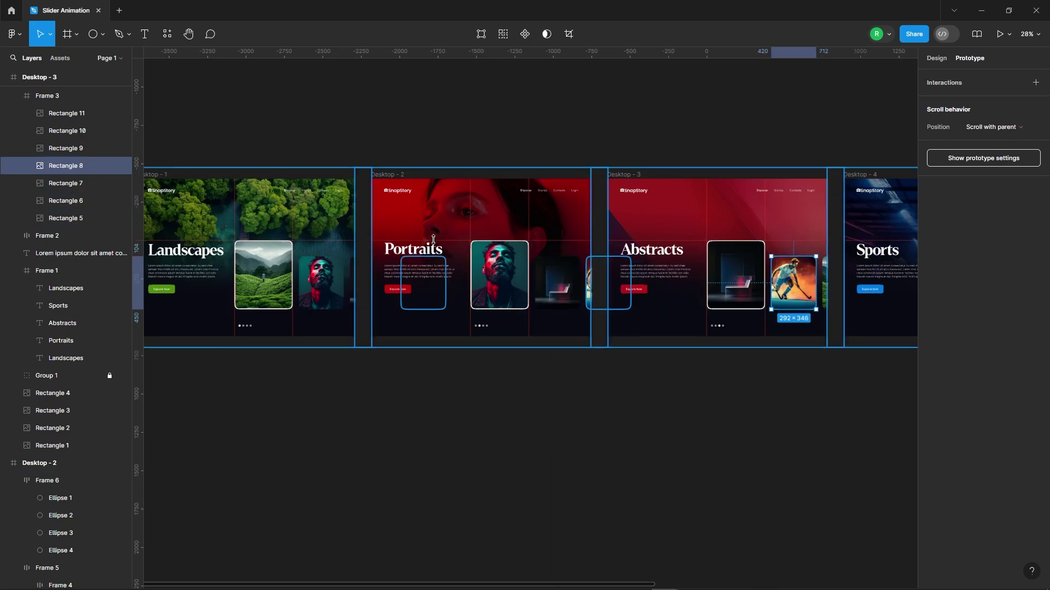
scroll(433, 239, up, 1)
scroll(433, 240, right, 6)
drag(558, 291, 656, 257)
click(547, 287)
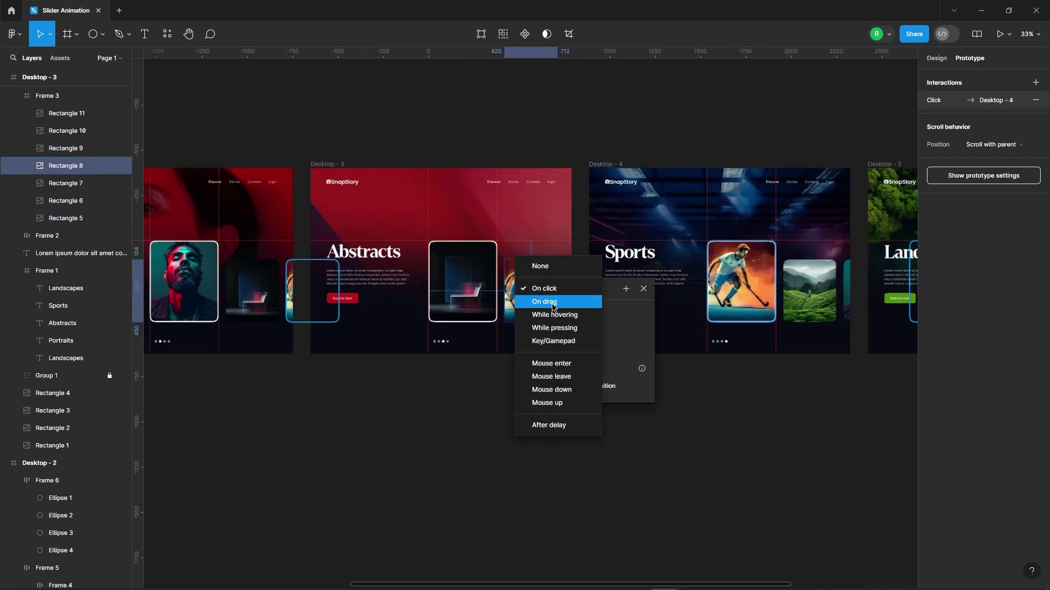
click(566, 301)
Step: Link the Rectangle 8 sports card in Desktop - 4 back to Desktop - 3 with an On drag interaction
click(708, 287)
drag(706, 282, 571, 262)
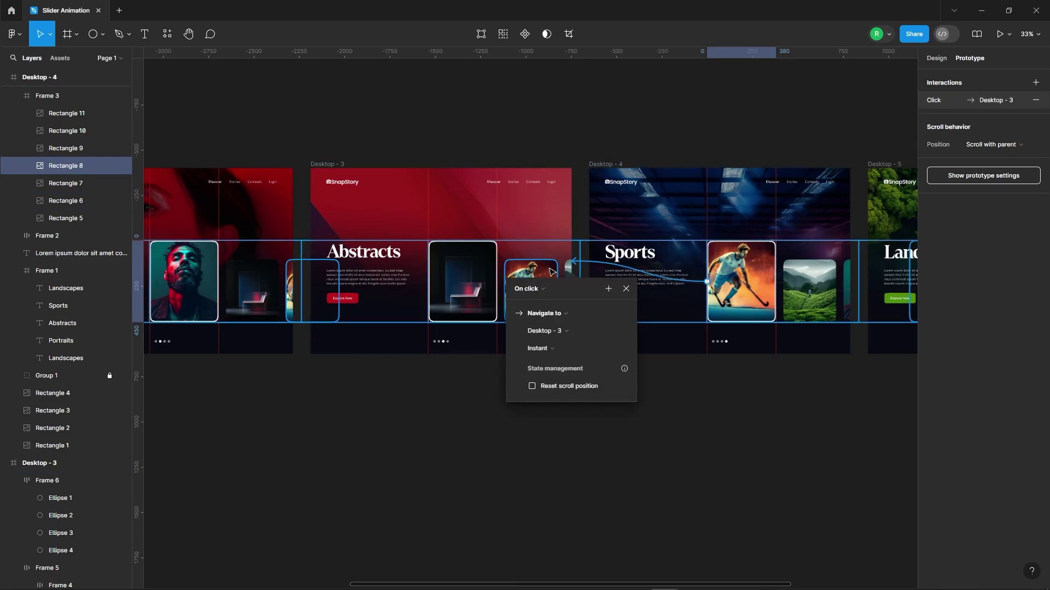
click(539, 287)
click(538, 300)
Step: Link the Rectangle 9 landscape card in Desktop - 4 to Desktop - 5 with an On drag interaction
scroll(401, 220, down, 4)
scroll(689, 257, up, 3)
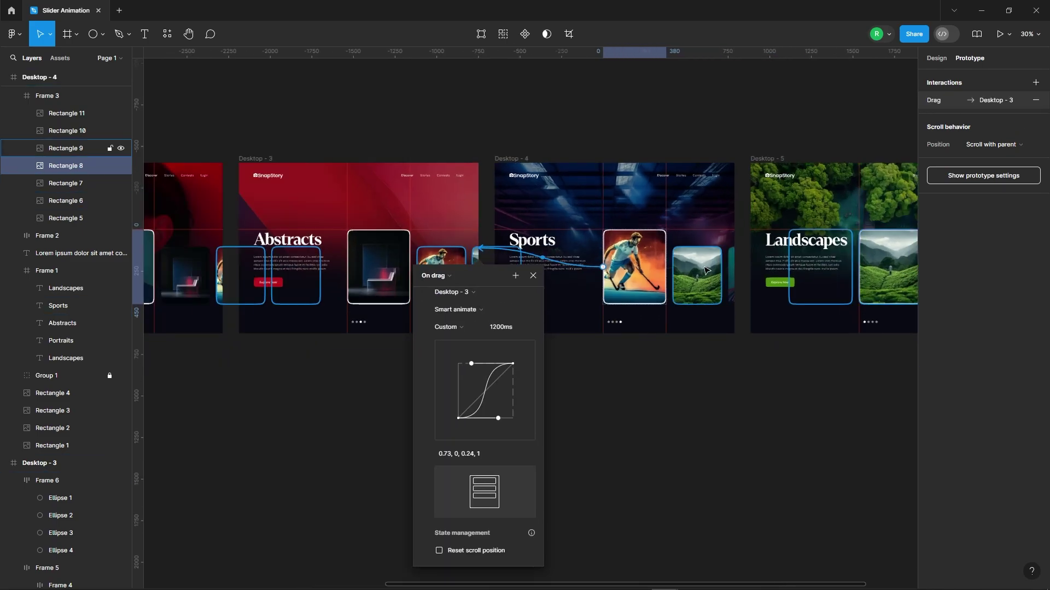
click(700, 273)
drag(722, 276, 765, 257)
click(704, 272)
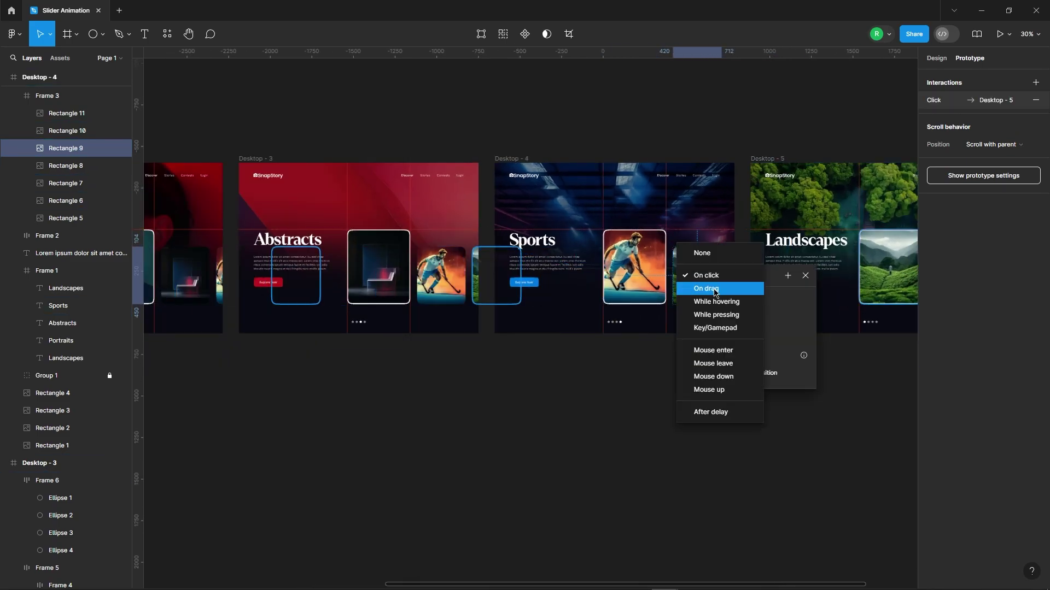
click(705, 289)
key(Escape)
Step: Link the whole Desktop - 5 frame to Desktop - 1 with an After delay interaction of 1ms and an Instant transition
scroll(563, 179, down, 3)
scroll(751, 189, up, 2)
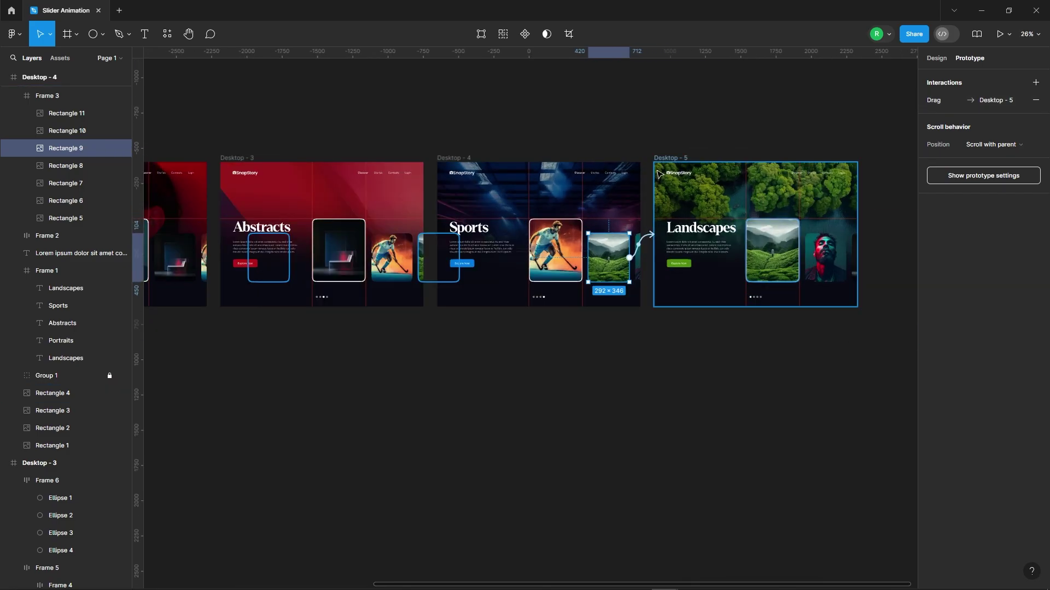
click(665, 160)
scroll(810, 155, down, 2)
scroll(875, 224, down, 2)
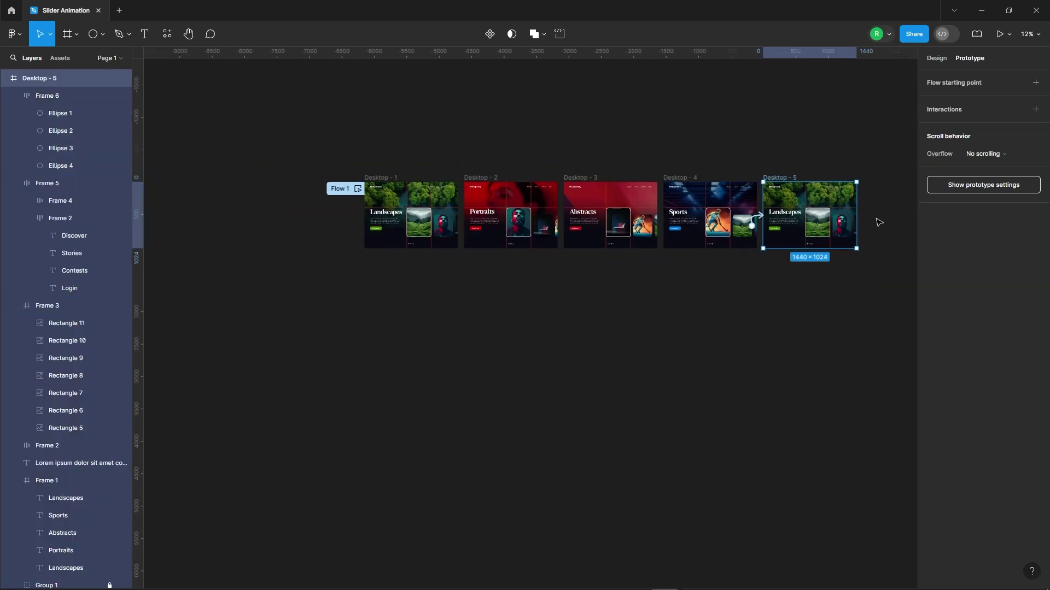
drag(856, 216, 878, 380)
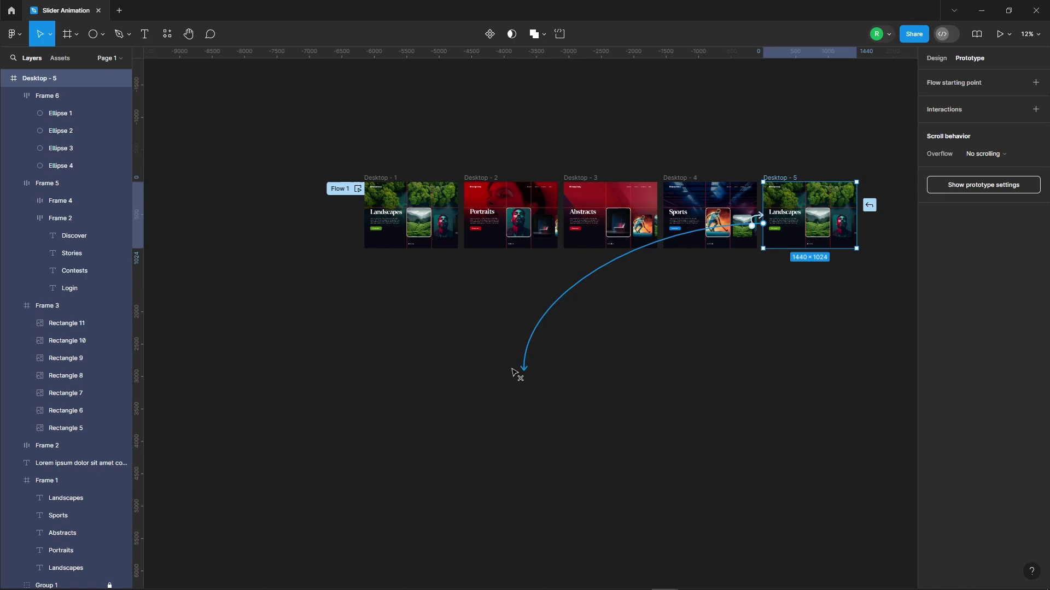
drag(407, 224, 424, 230)
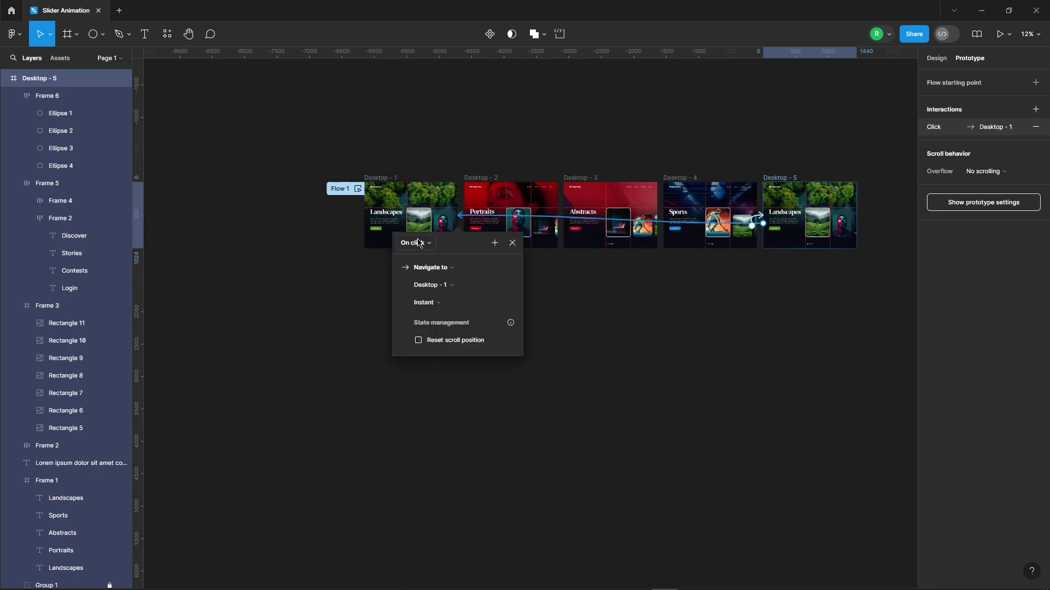
click(419, 244)
click(431, 380)
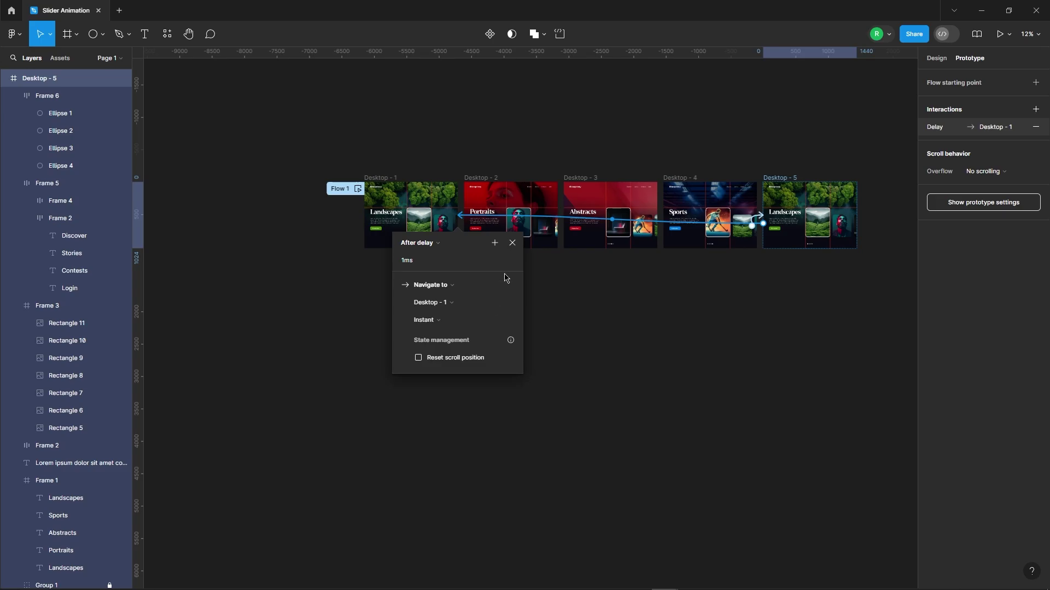
click(512, 244)
click(570, 334)
Step: Launch the Flow 1 prototype from Desktop - 1 and expand its preview into the full presentation view
scroll(449, 126, up, 2)
click(308, 225)
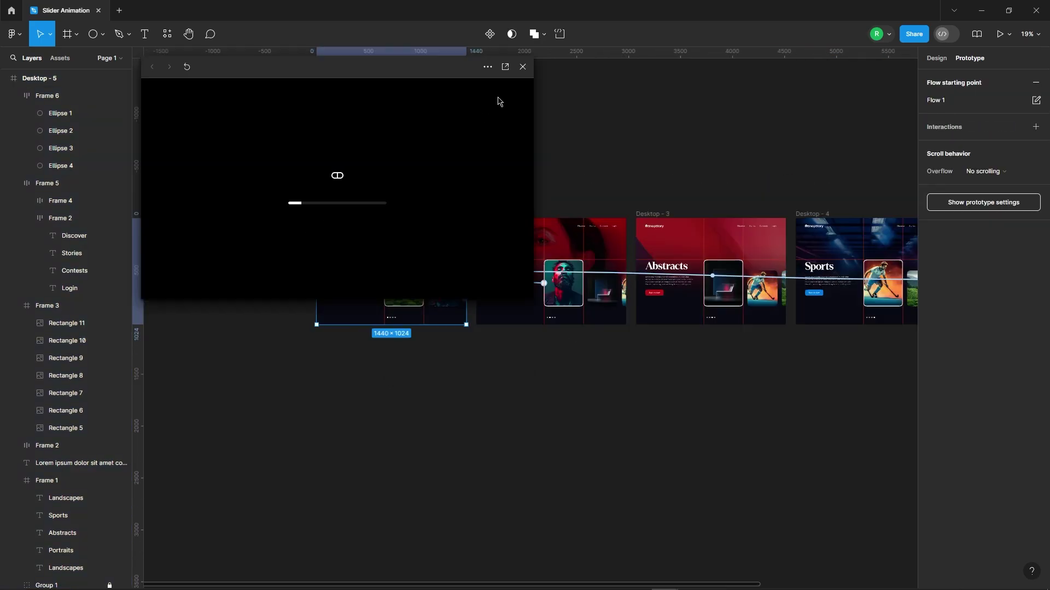
click(501, 67)
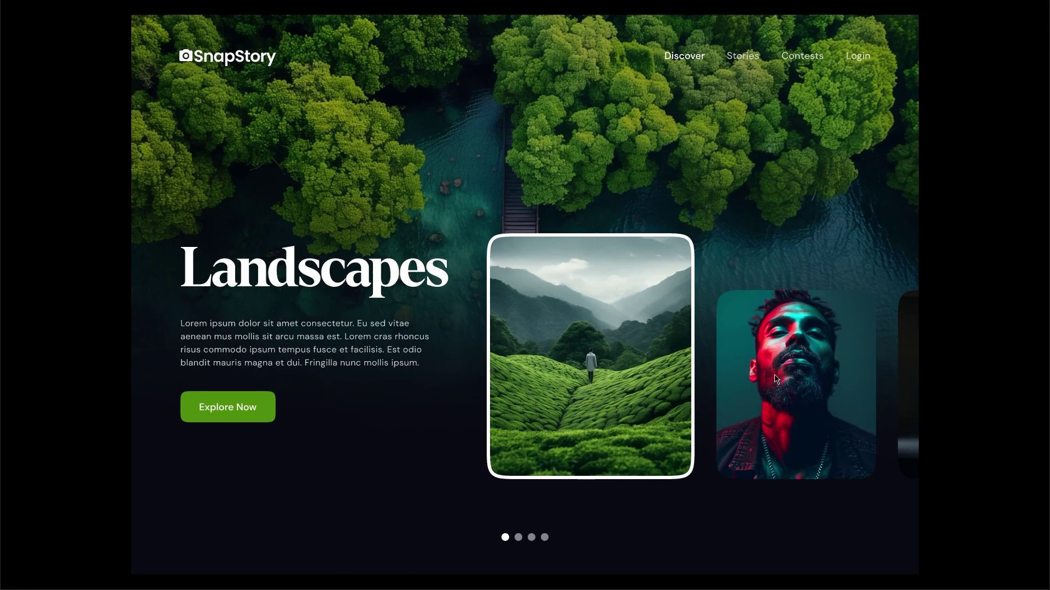
Step: Test the slider by swiping its cards forward and back through the Landscapes, Portraits, Abstracts and Sports slides and around the loop
drag(793, 371, 740, 376)
drag(627, 385, 678, 384)
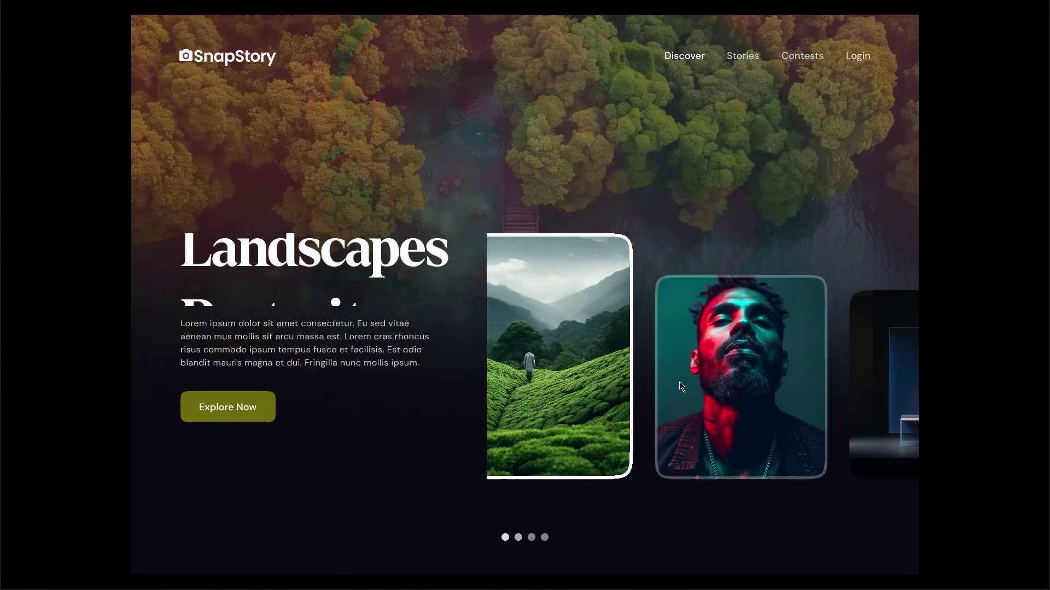
drag(799, 373, 759, 377)
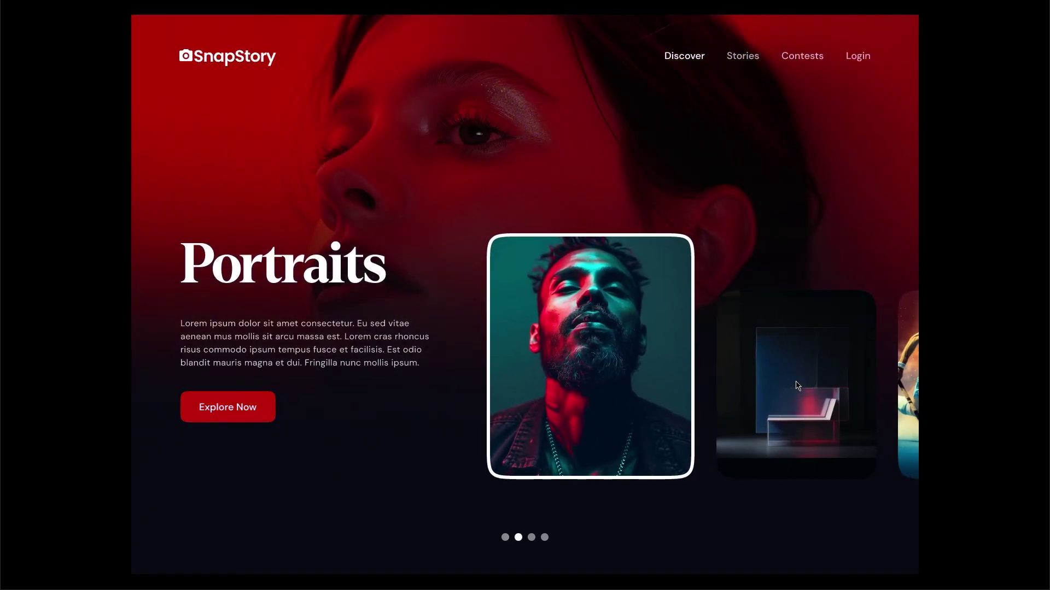
click(764, 381)
click(811, 379)
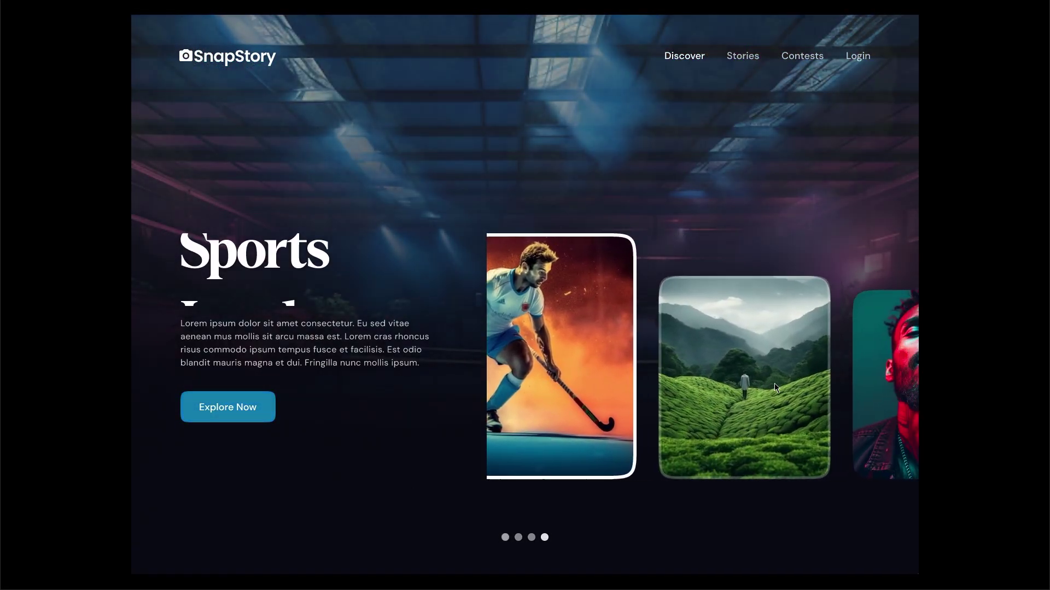
click(777, 387)
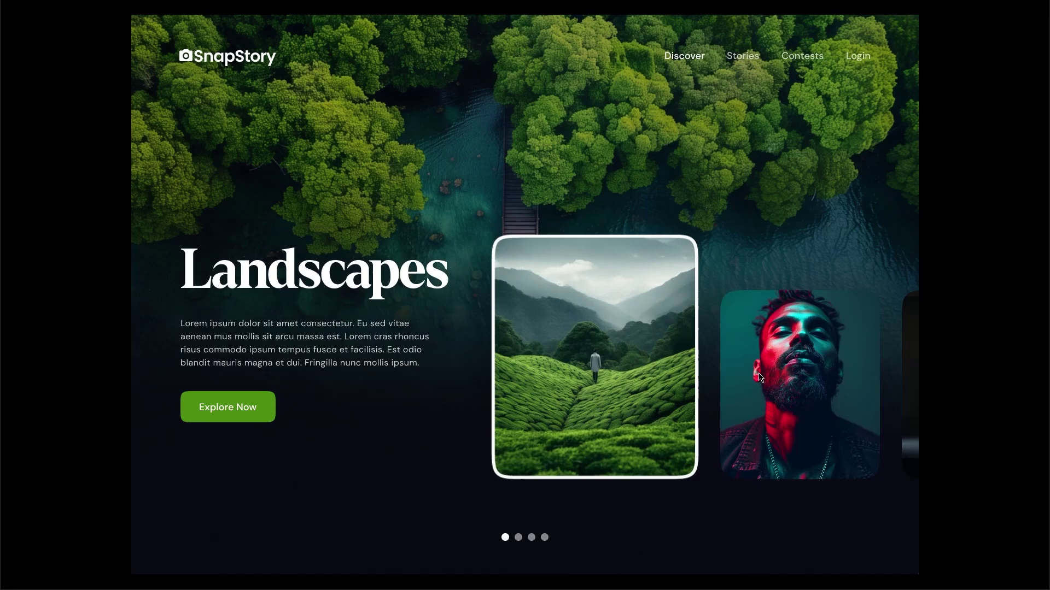
drag(800, 373, 774, 375)
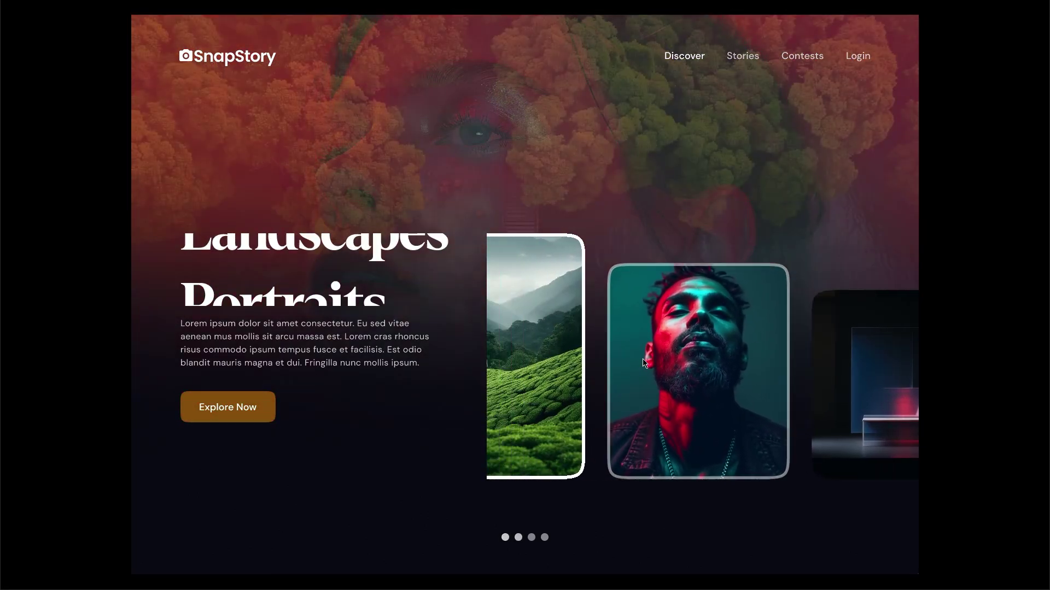
click(833, 375)
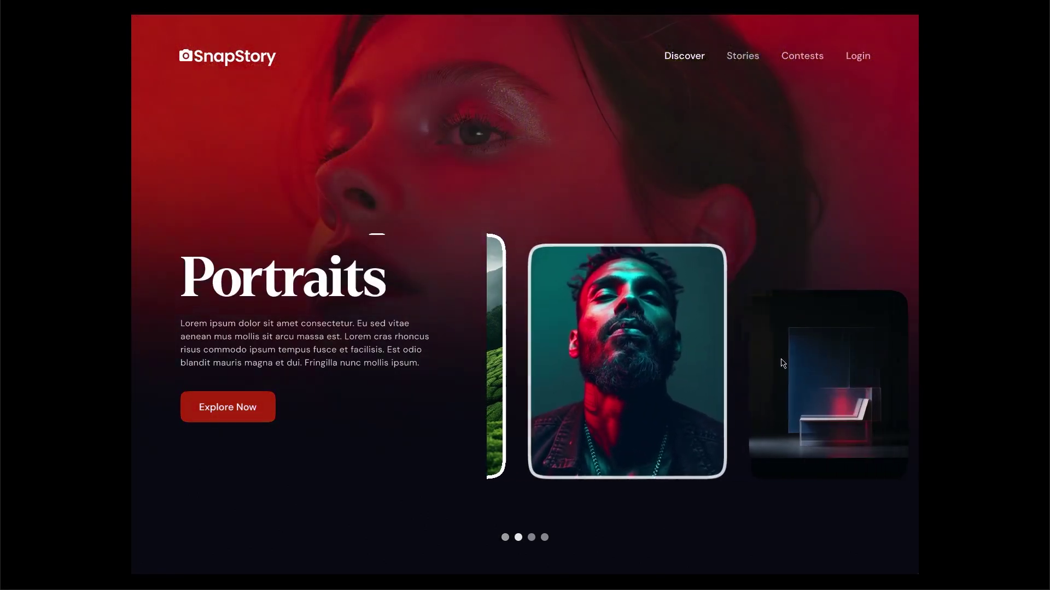